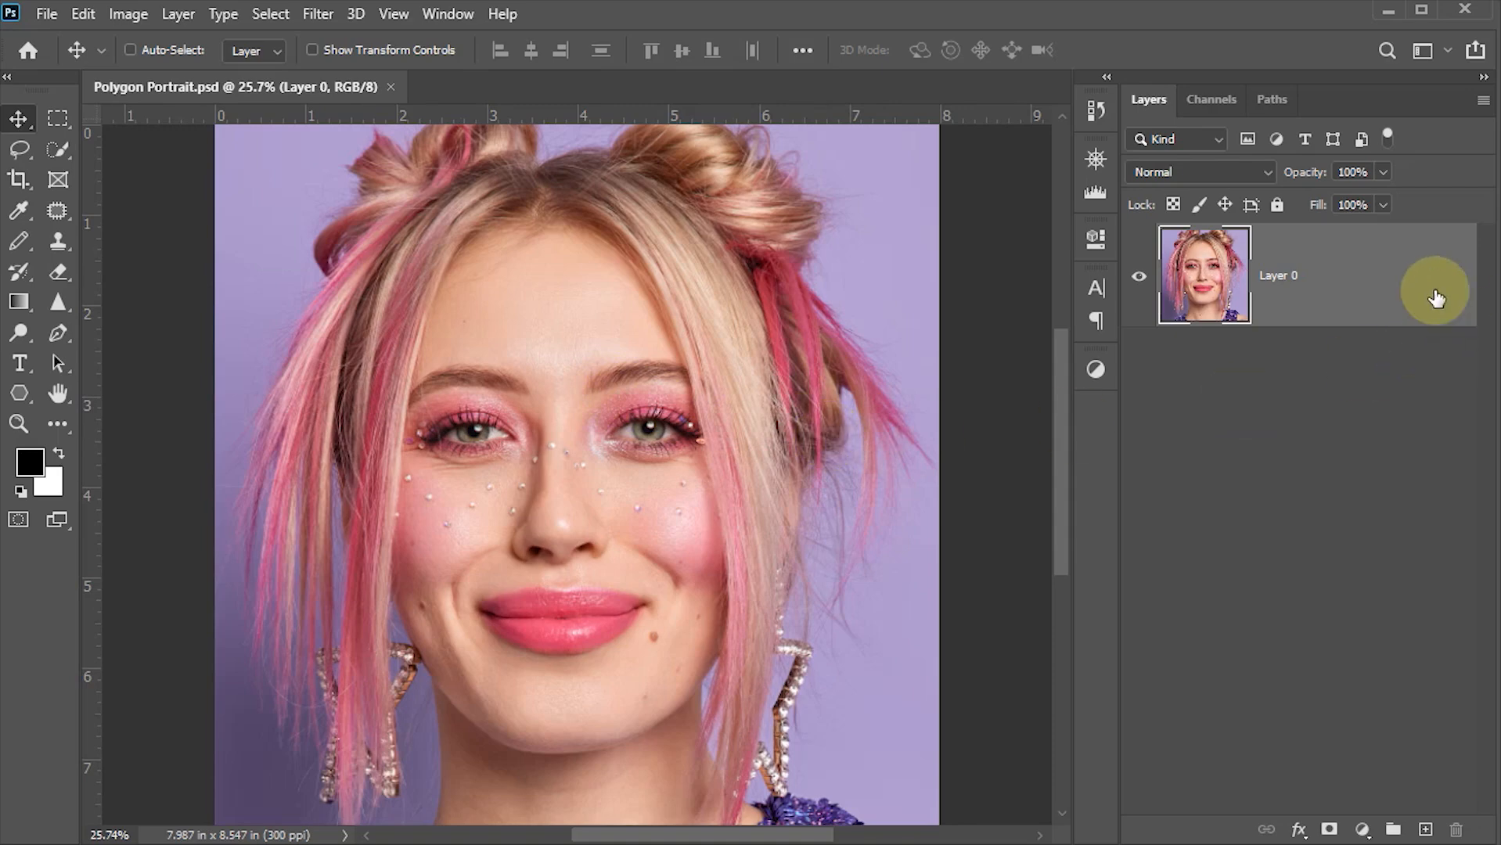
Step: Convert Layer 0 to a smart object and duplicate it
click(1482, 105)
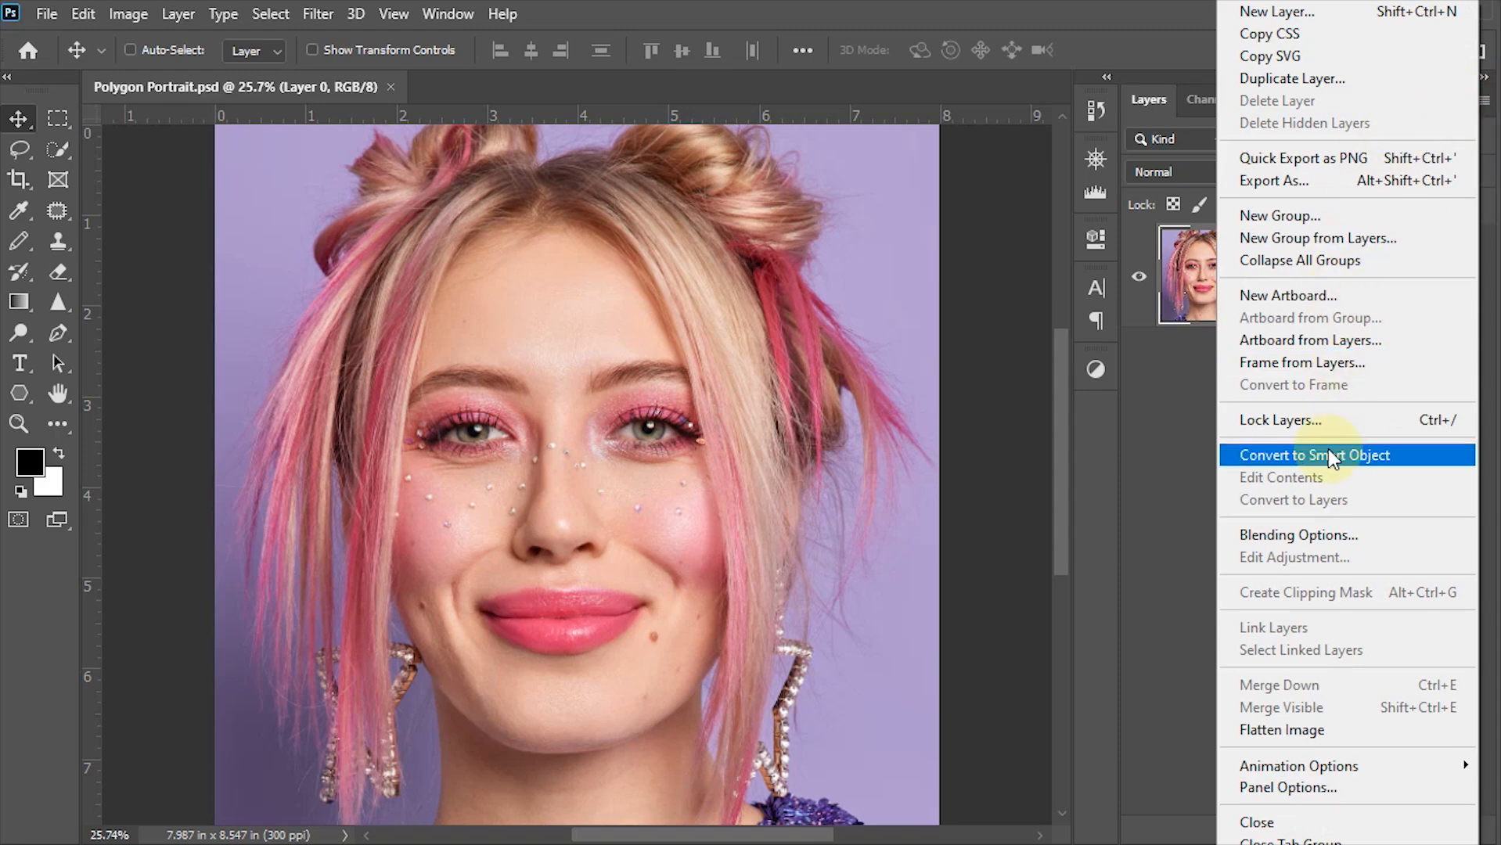
click(1329, 454)
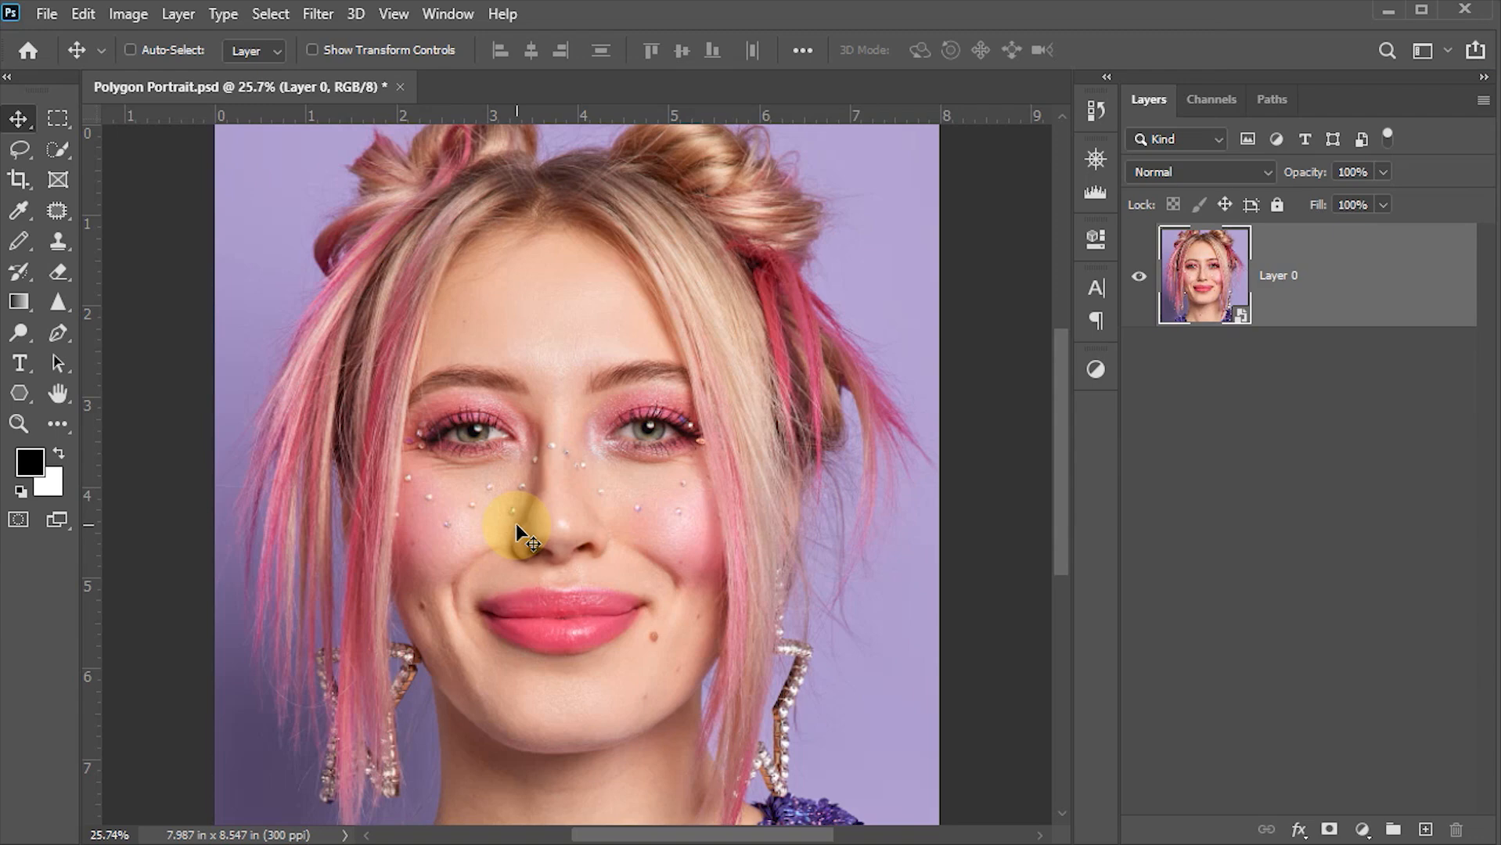
key(ctrl+j)
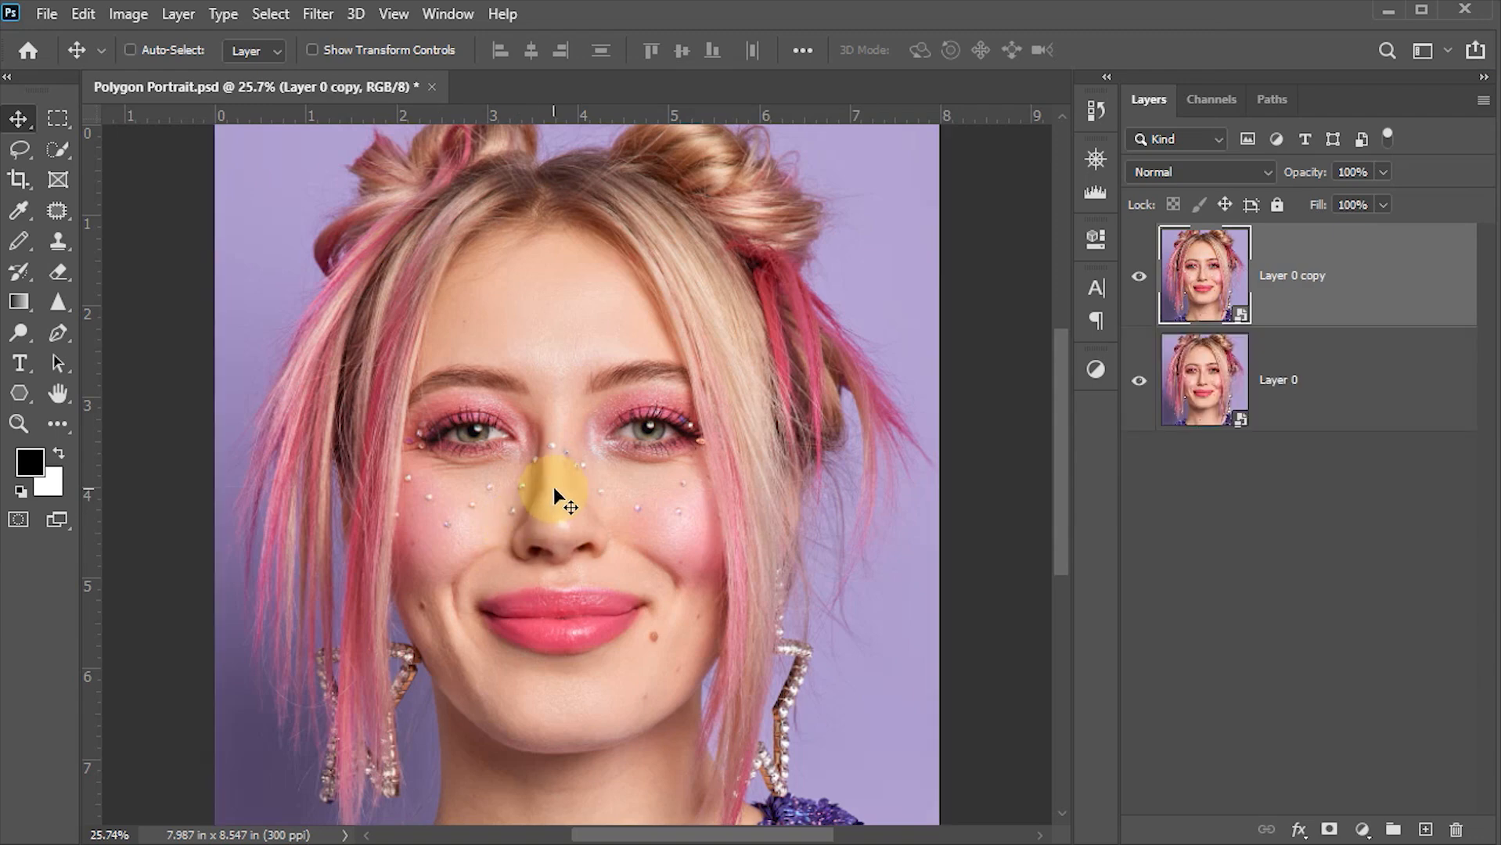
Step: Hide the duplicate portrait layer and add a Black & White adjustment layer directly above Layer 0
click(1139, 282)
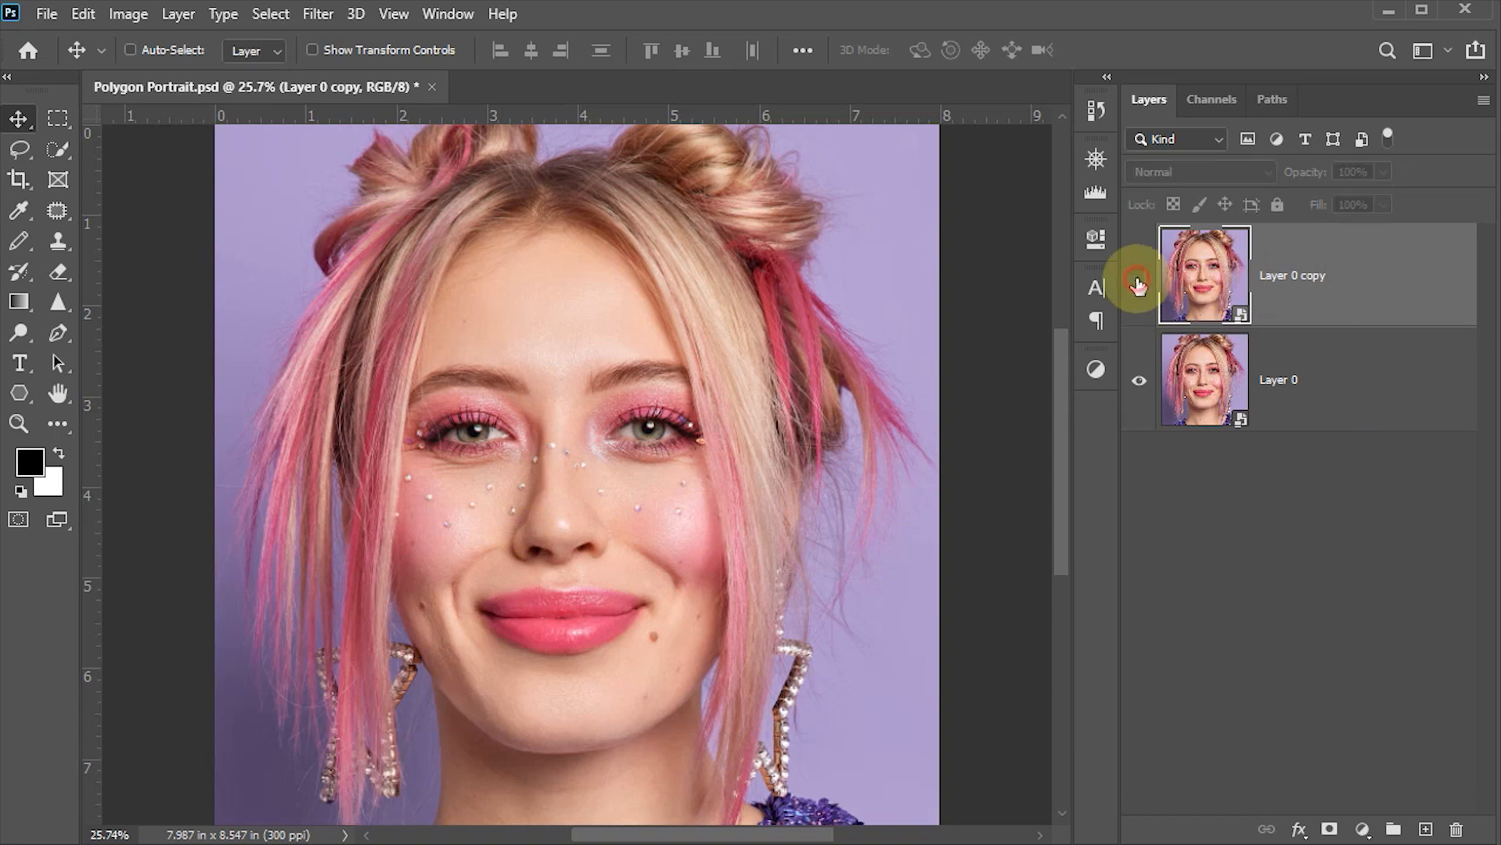
click(1215, 397)
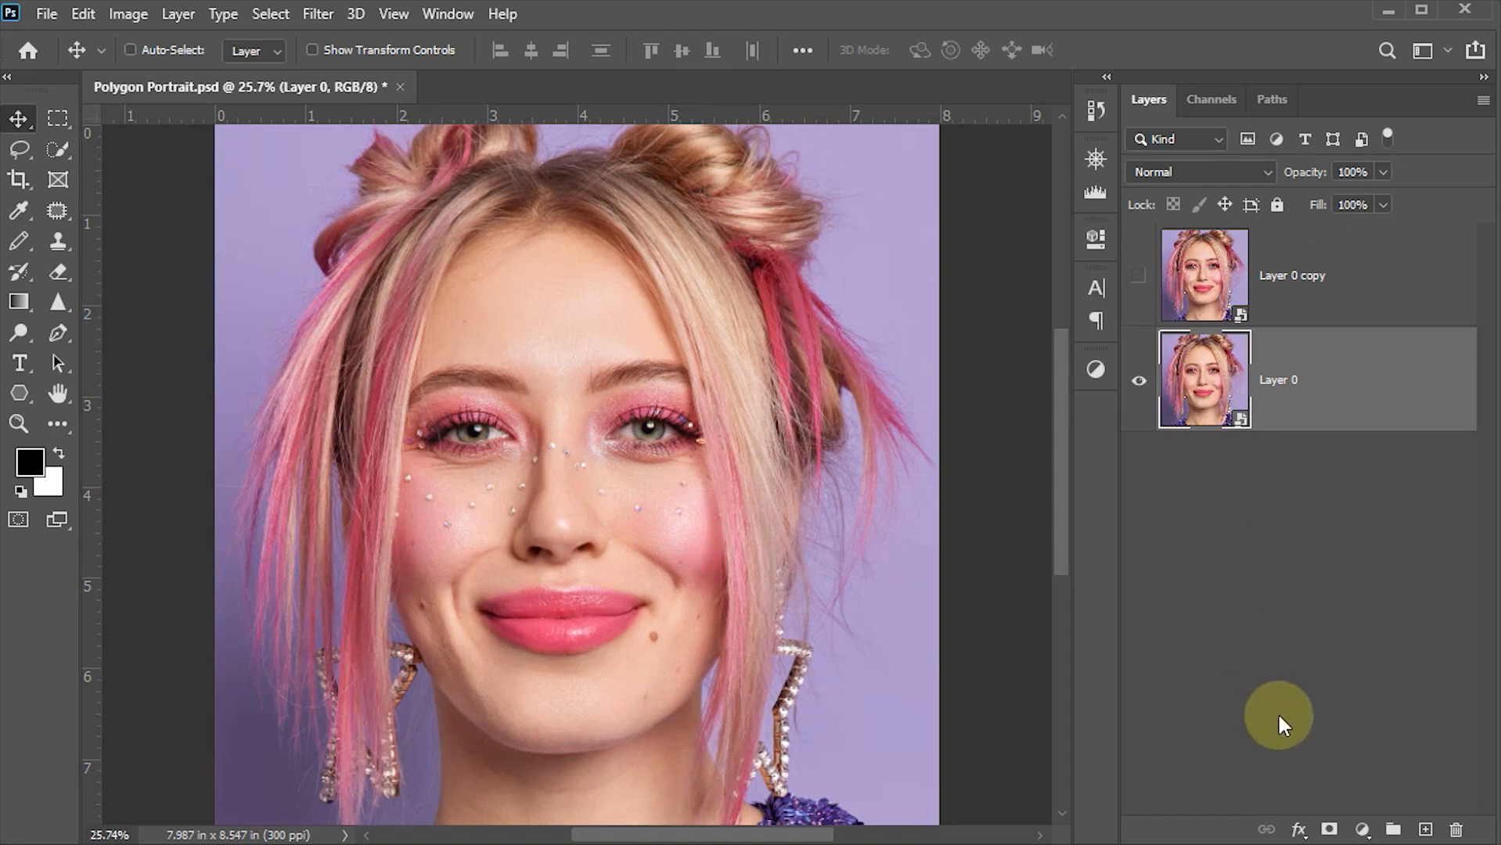
click(1365, 827)
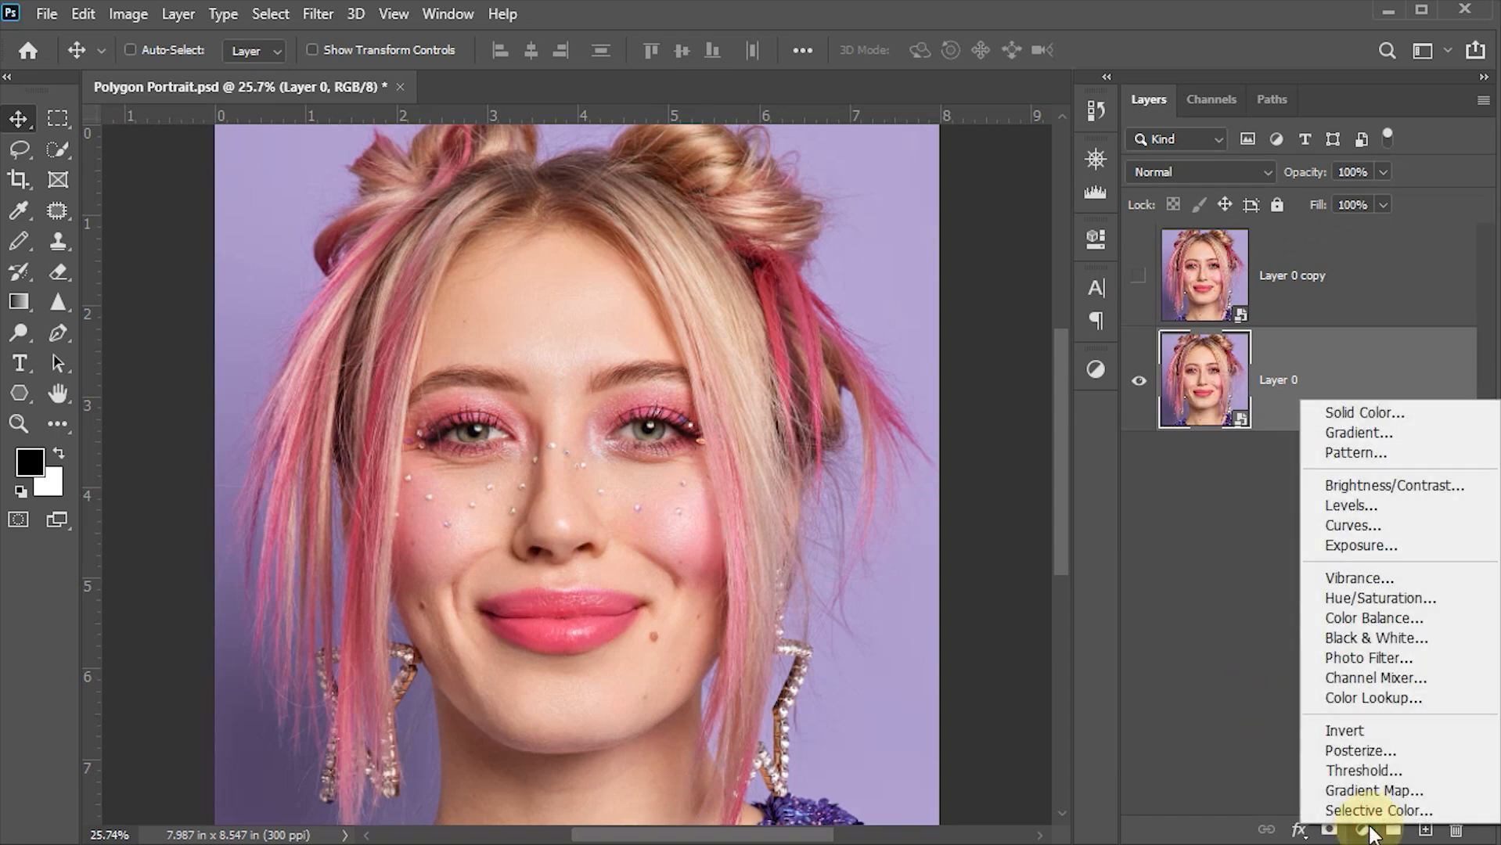
click(1375, 638)
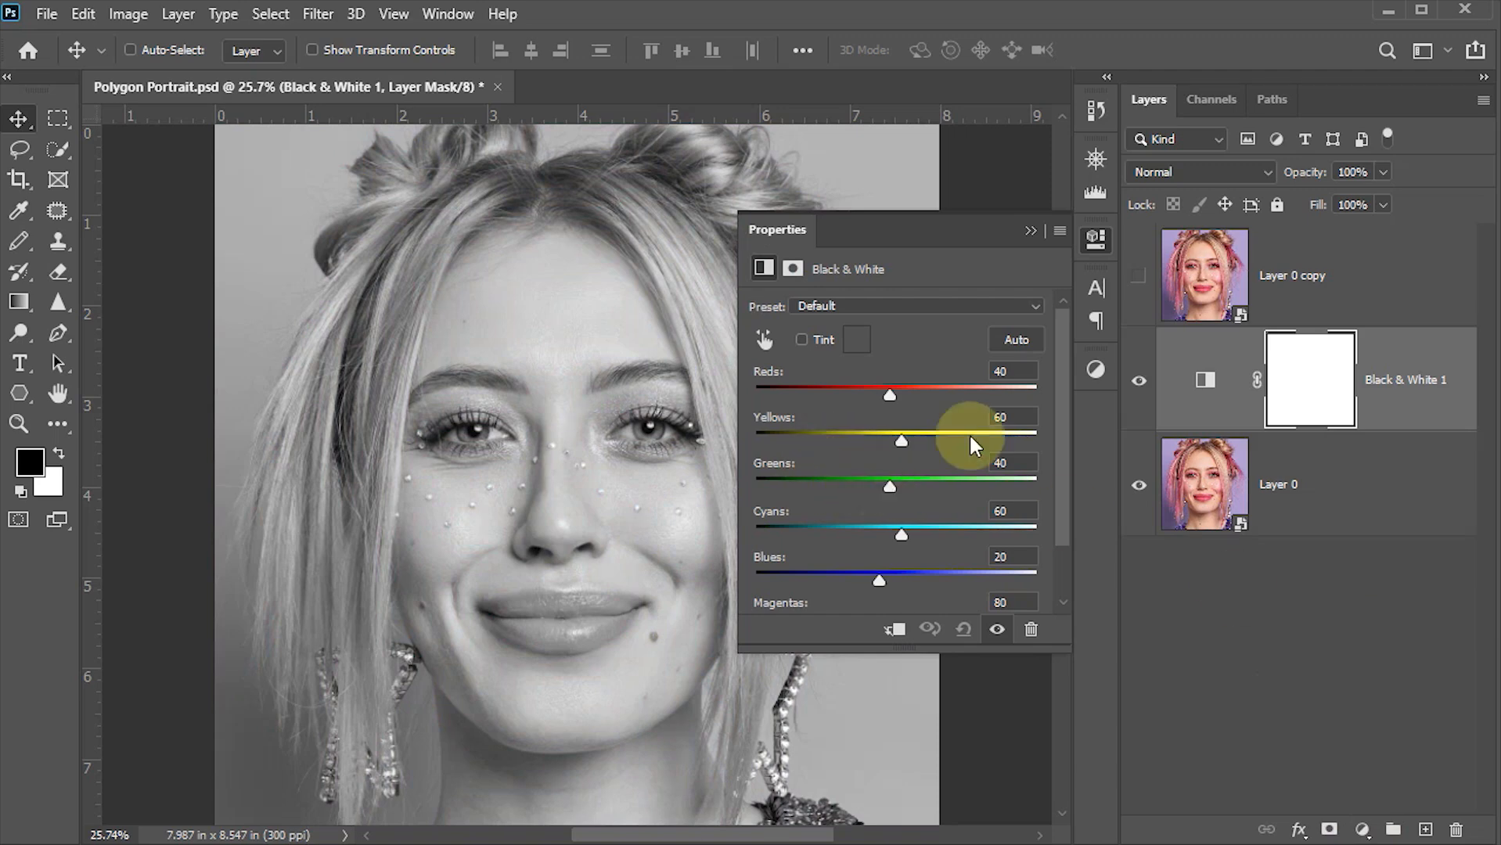
click(1093, 241)
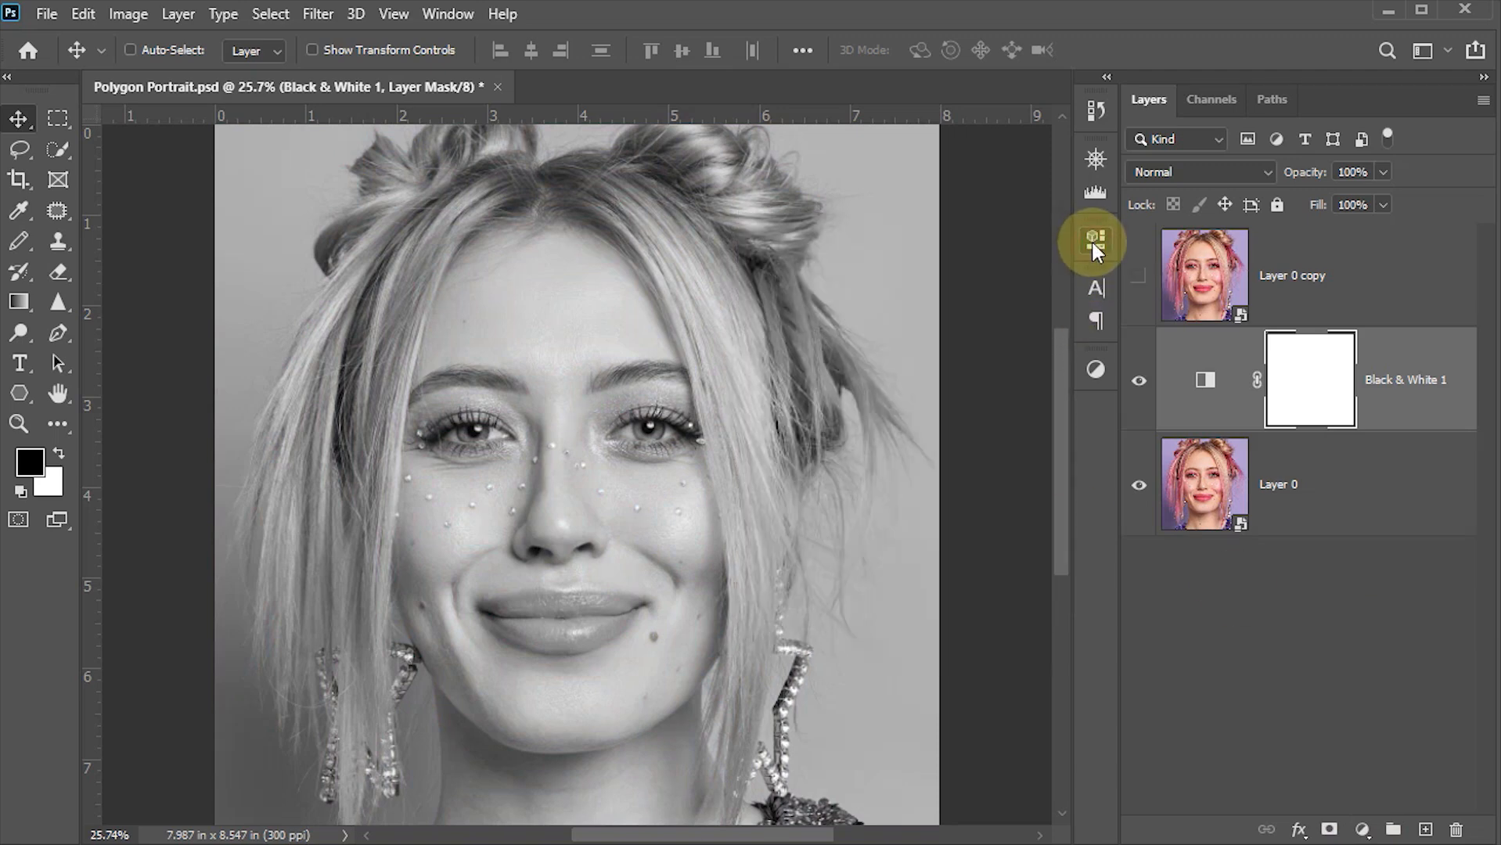
Step: Apply a Gaussian Blur with a 14-pixel radius to Layer 0
click(1218, 507)
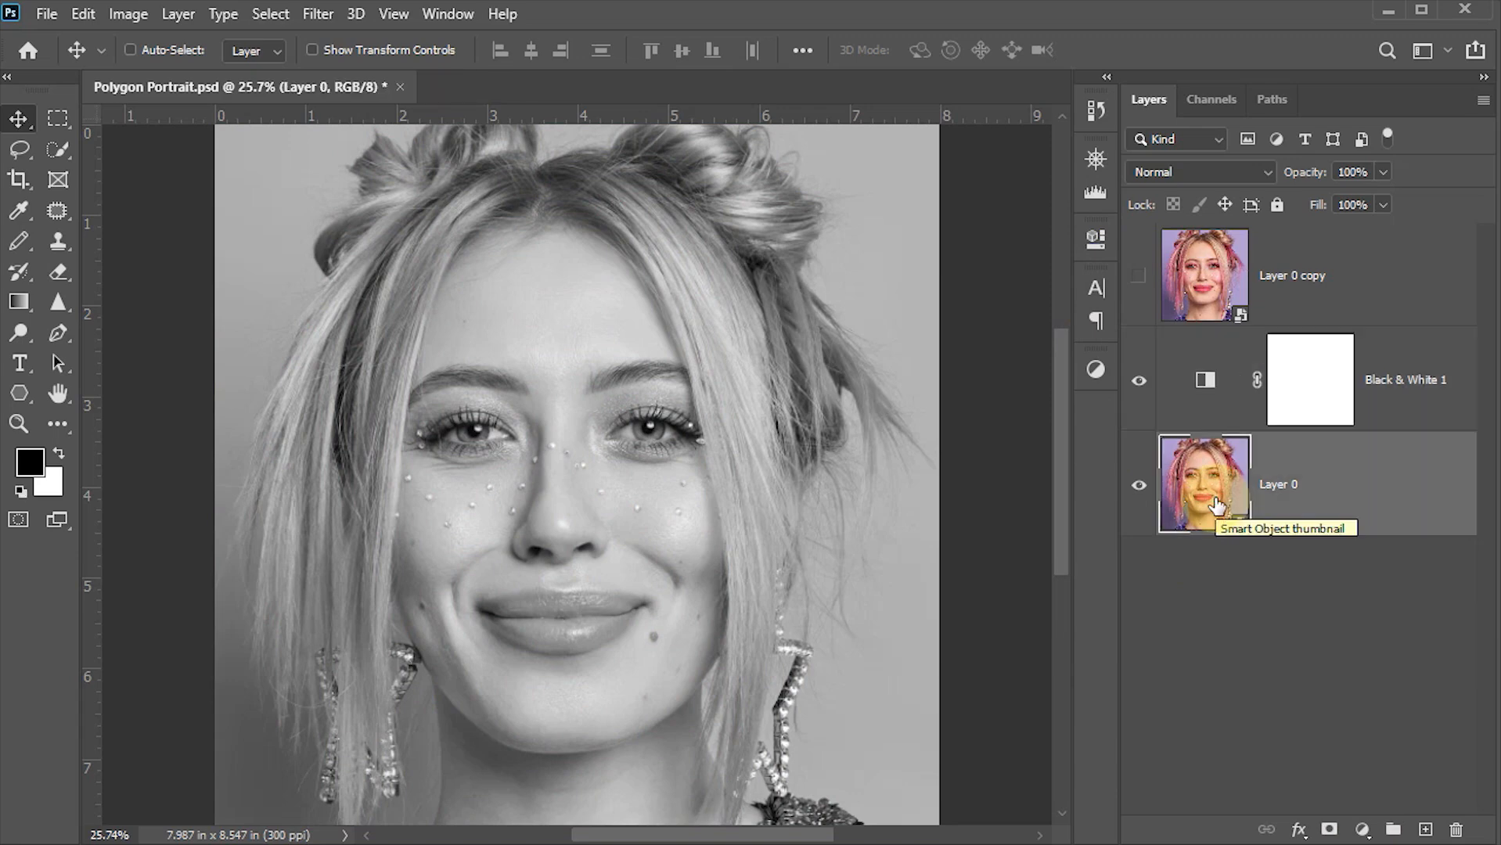
click(313, 13)
mouse_move(392, 283)
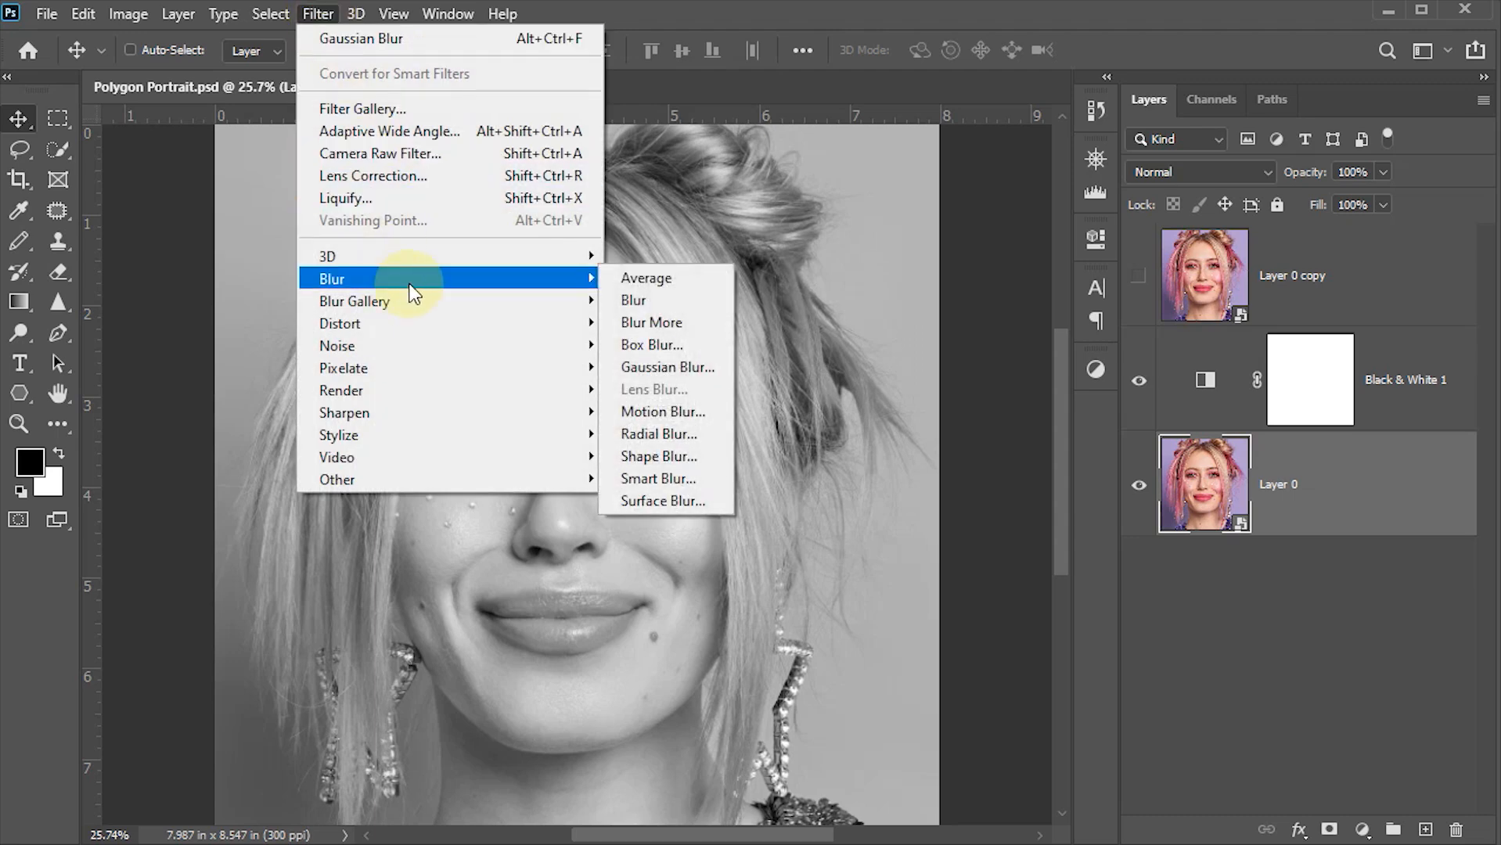
click(687, 381)
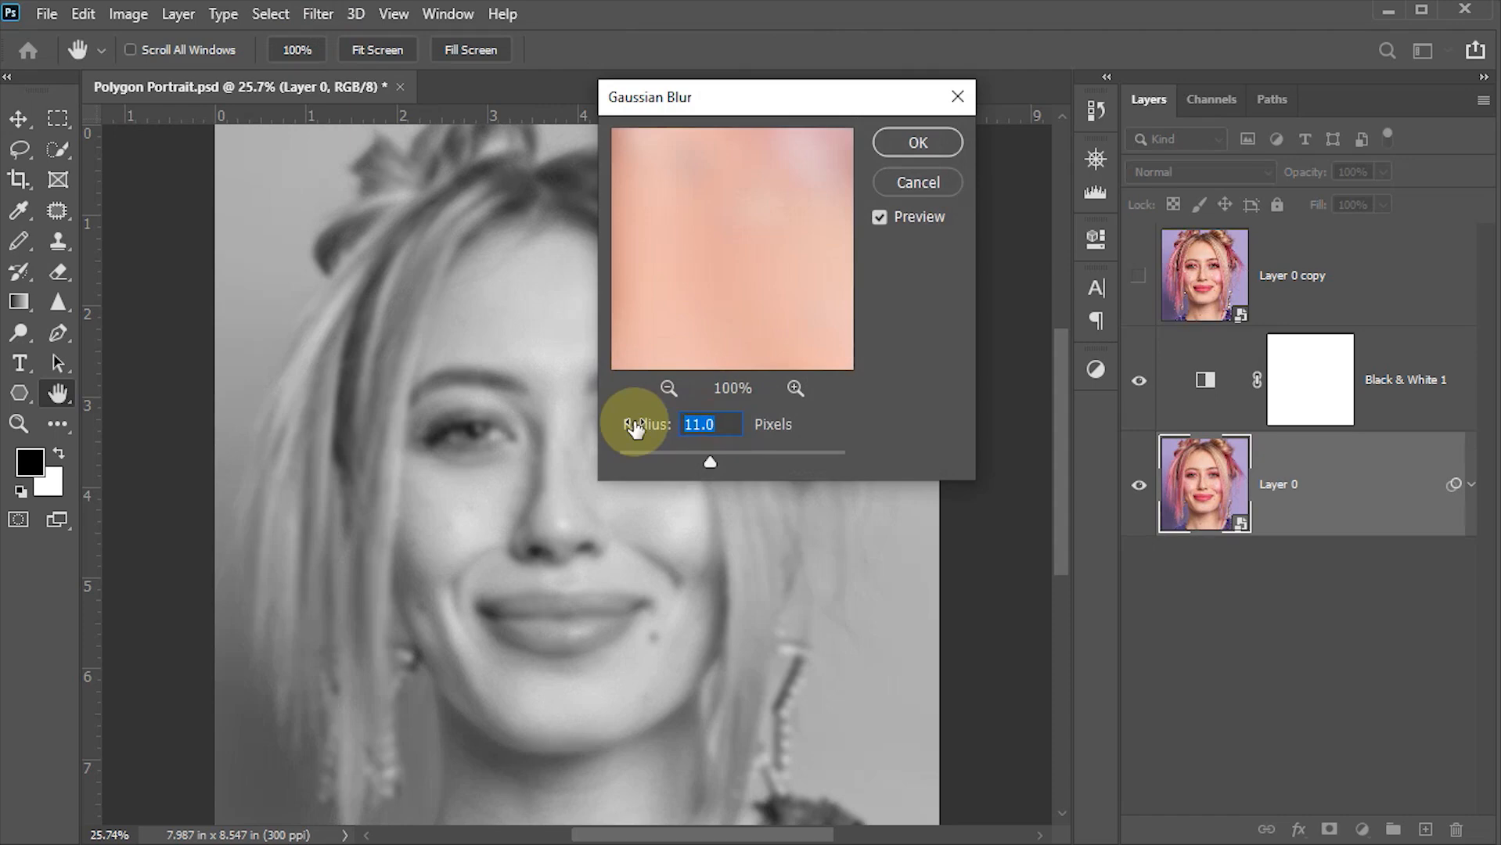
text(14)
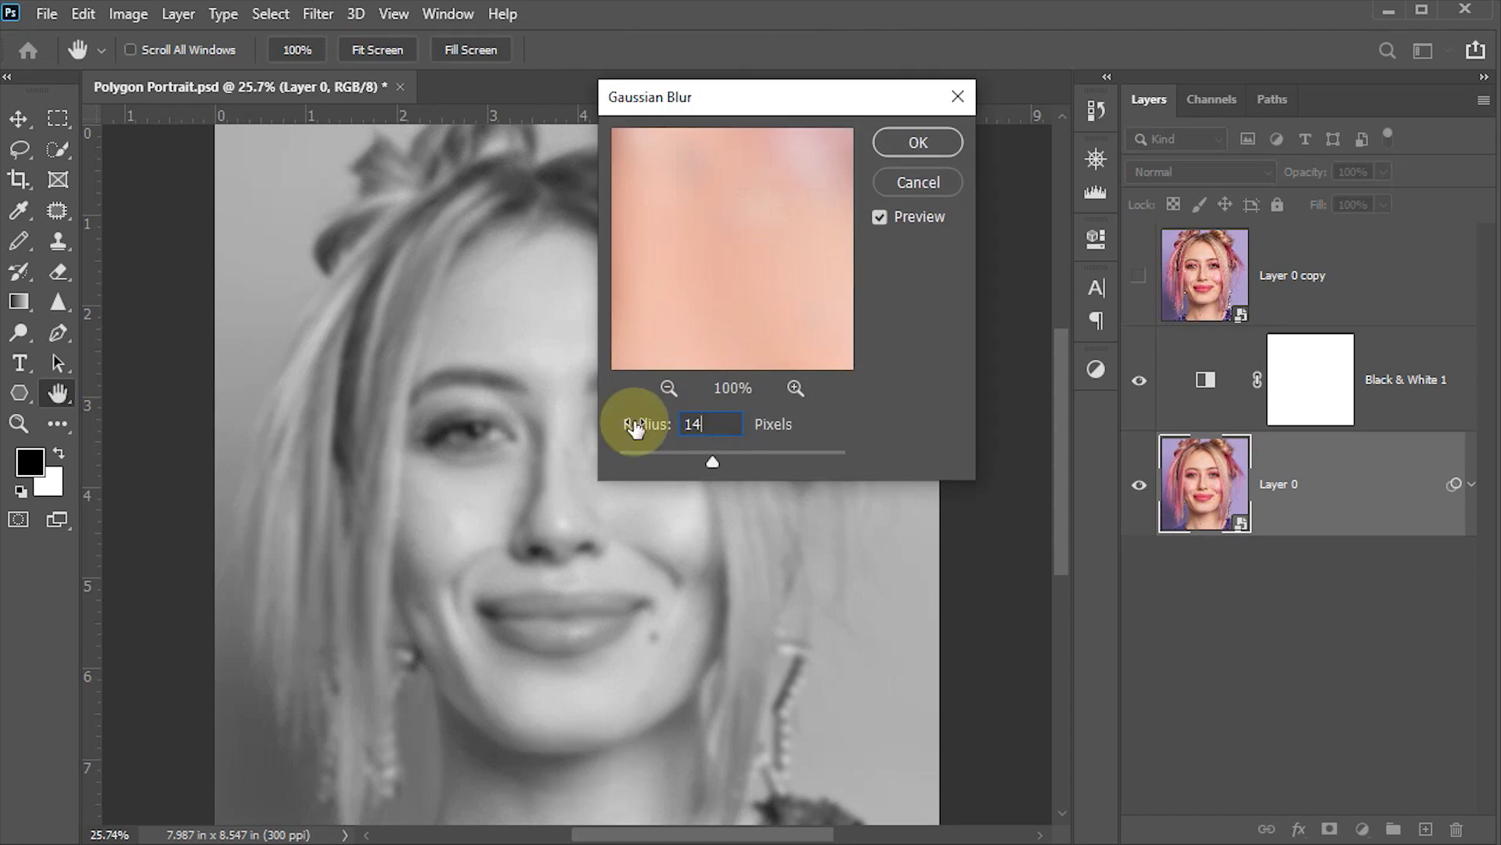
click(924, 142)
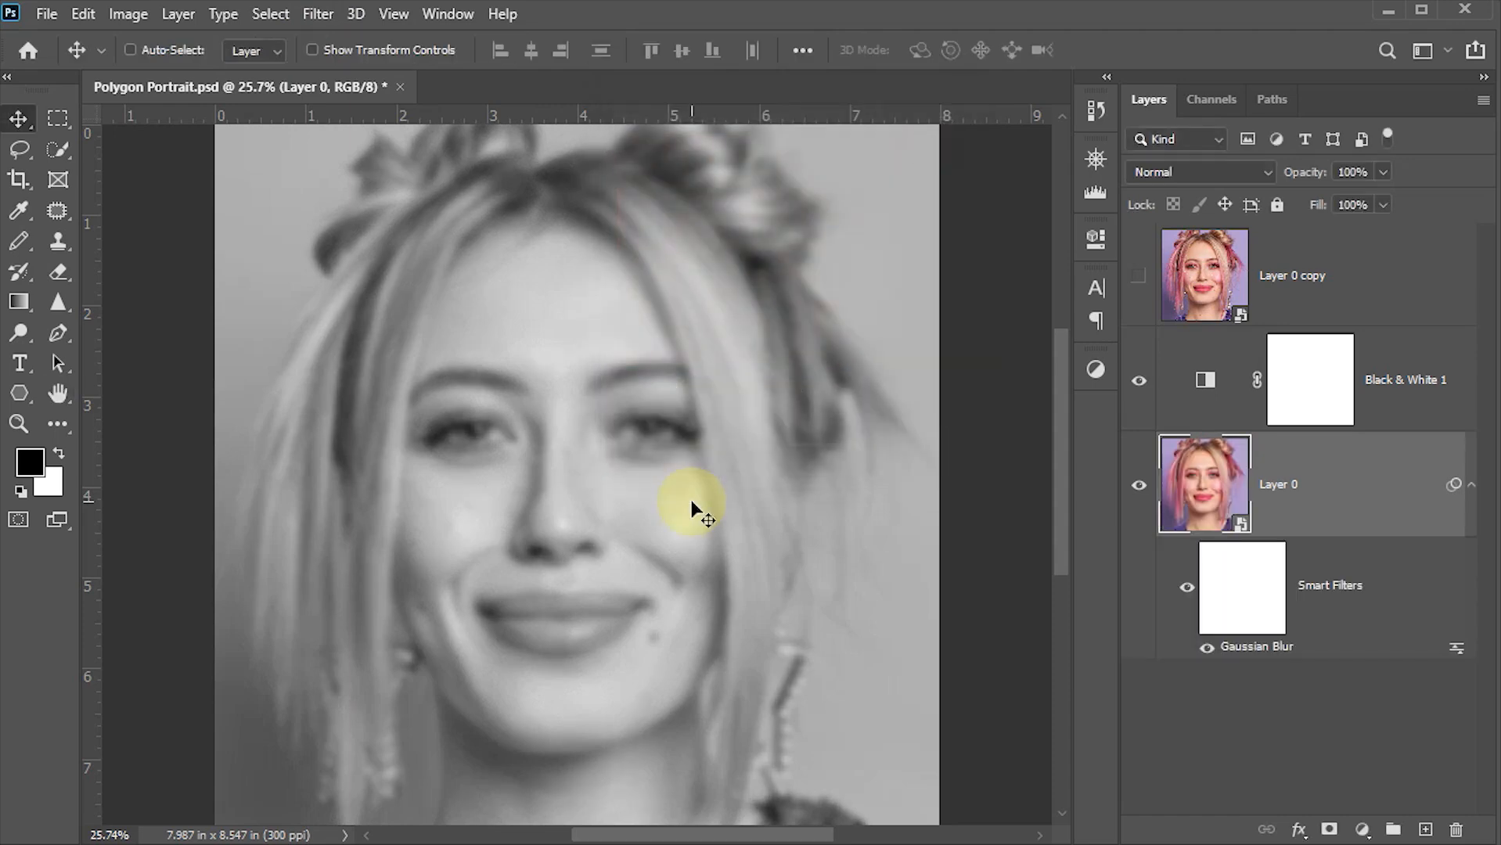
Step: Select Layer 0 copy, make it visible again and save the document
click(1212, 270)
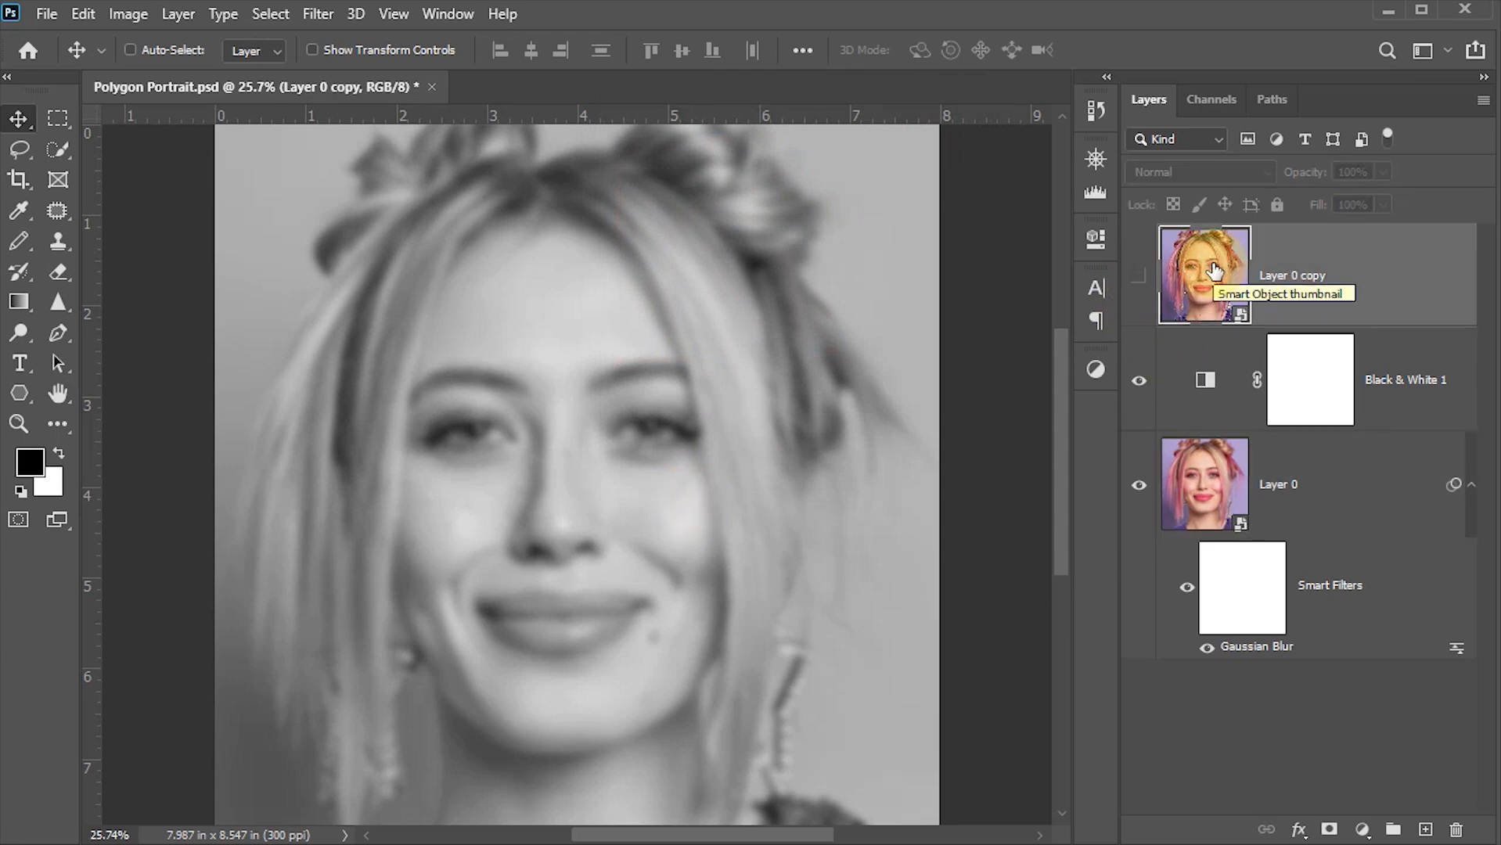
click(1139, 276)
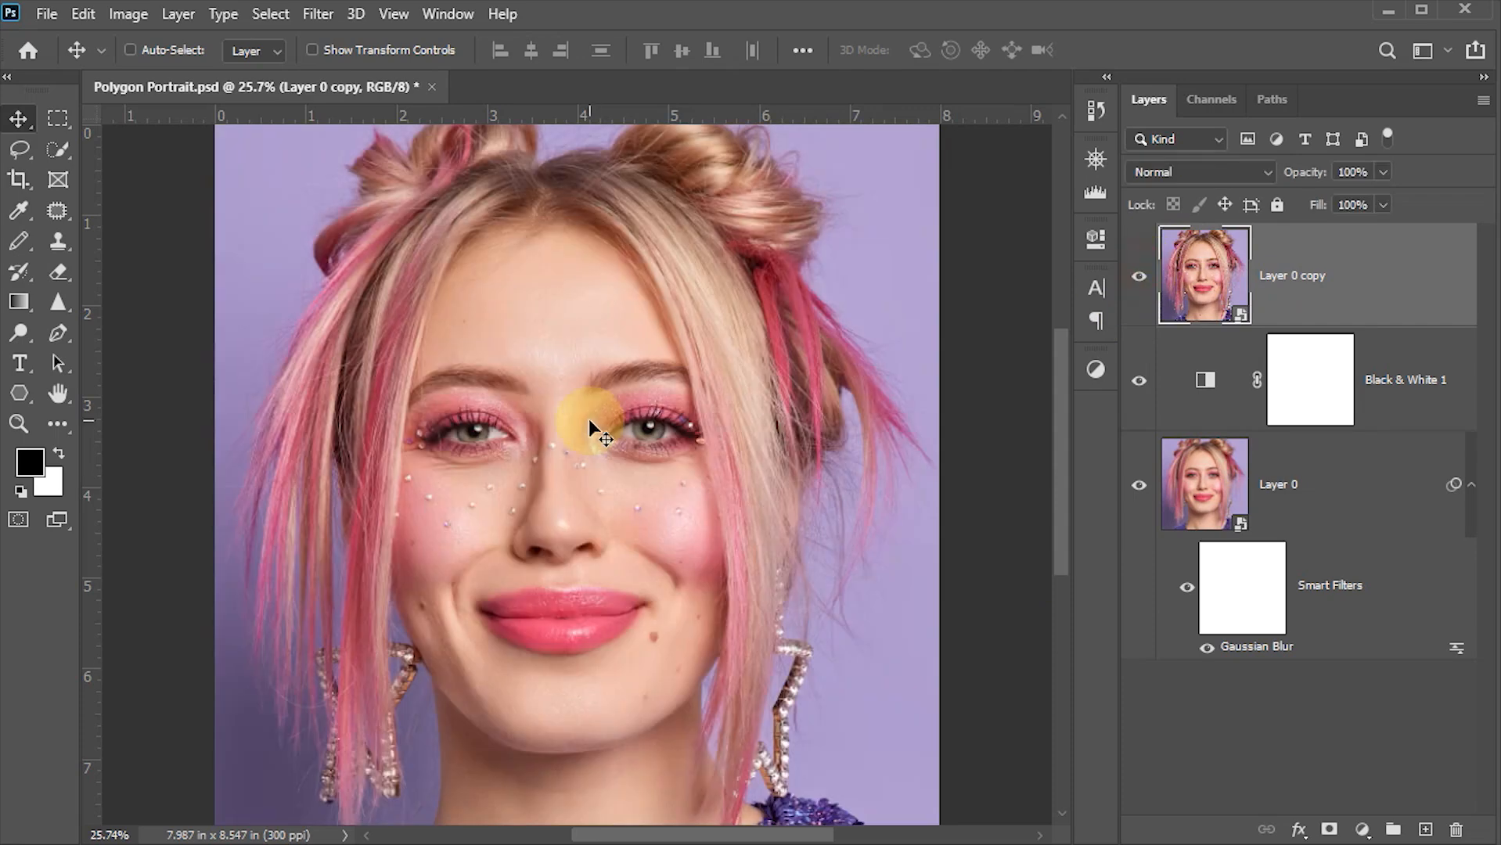
key(ctrl+s)
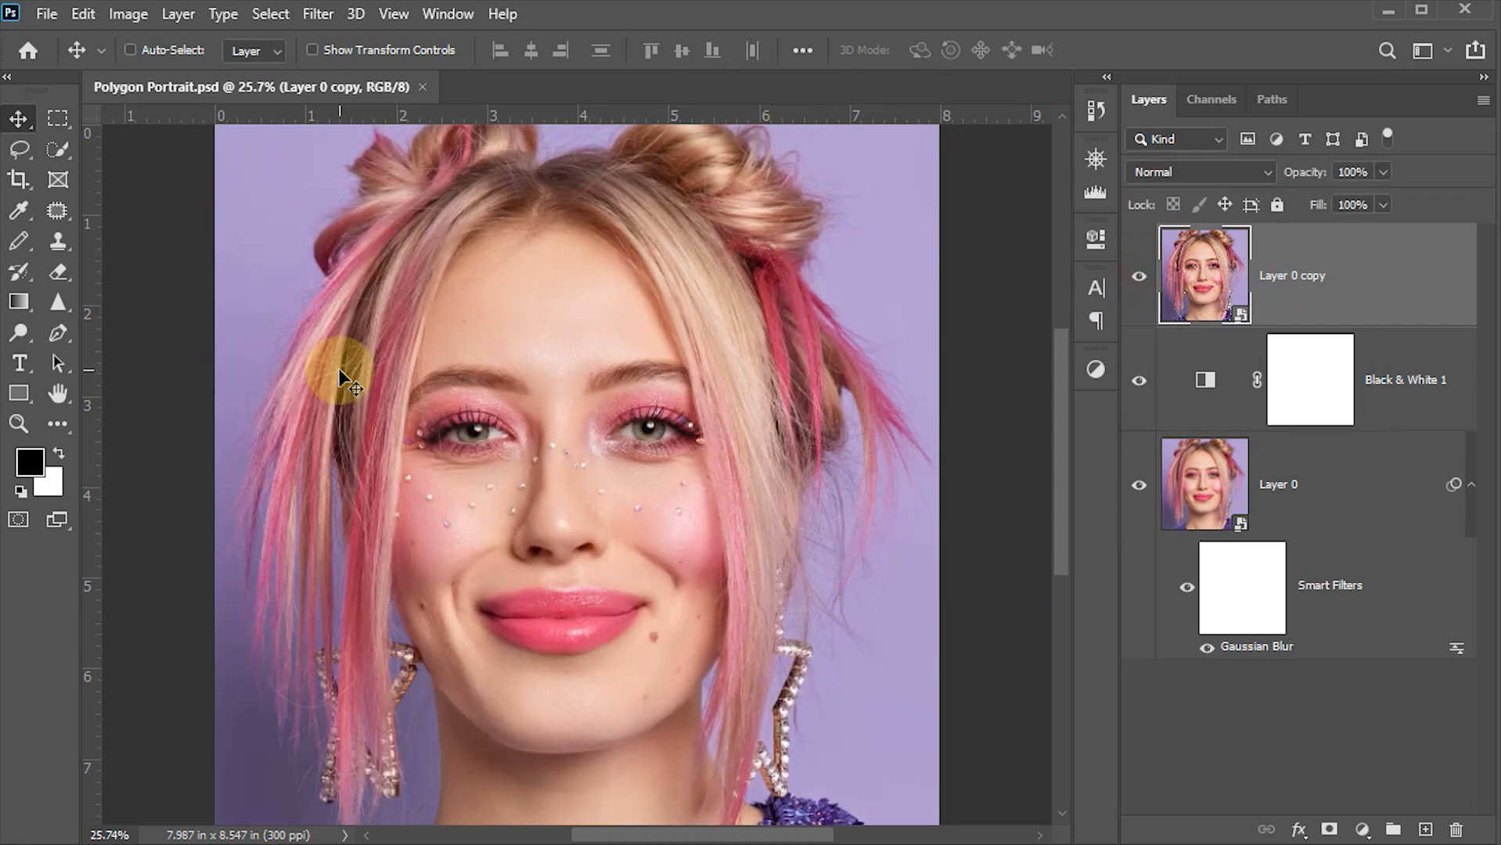
Step: Set up the Polygon Tool to draw paths with 6 sides and check that Smooth Corners and Star are off
click(21, 398)
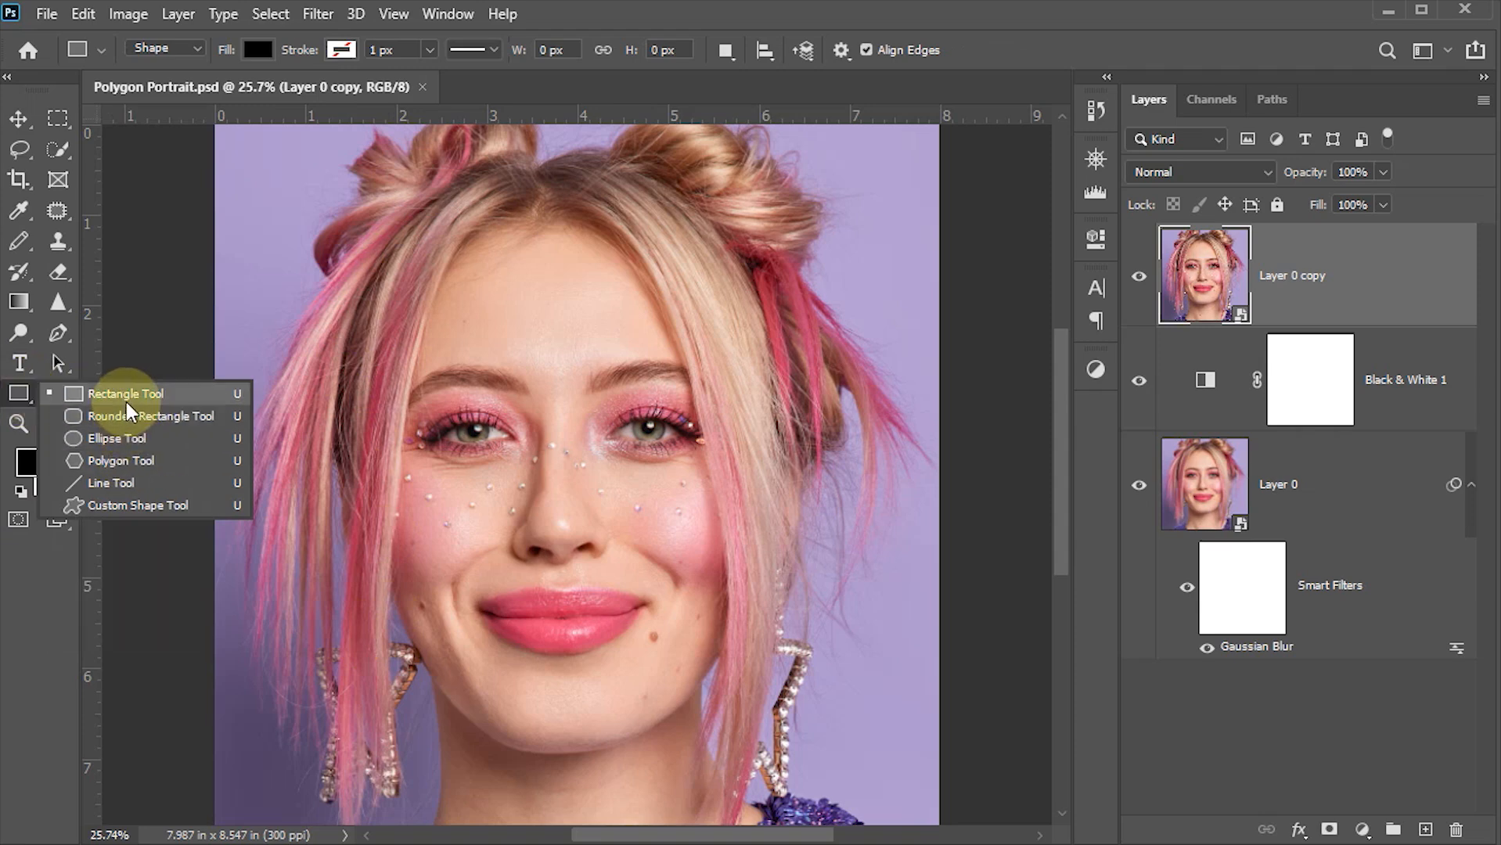
click(121, 462)
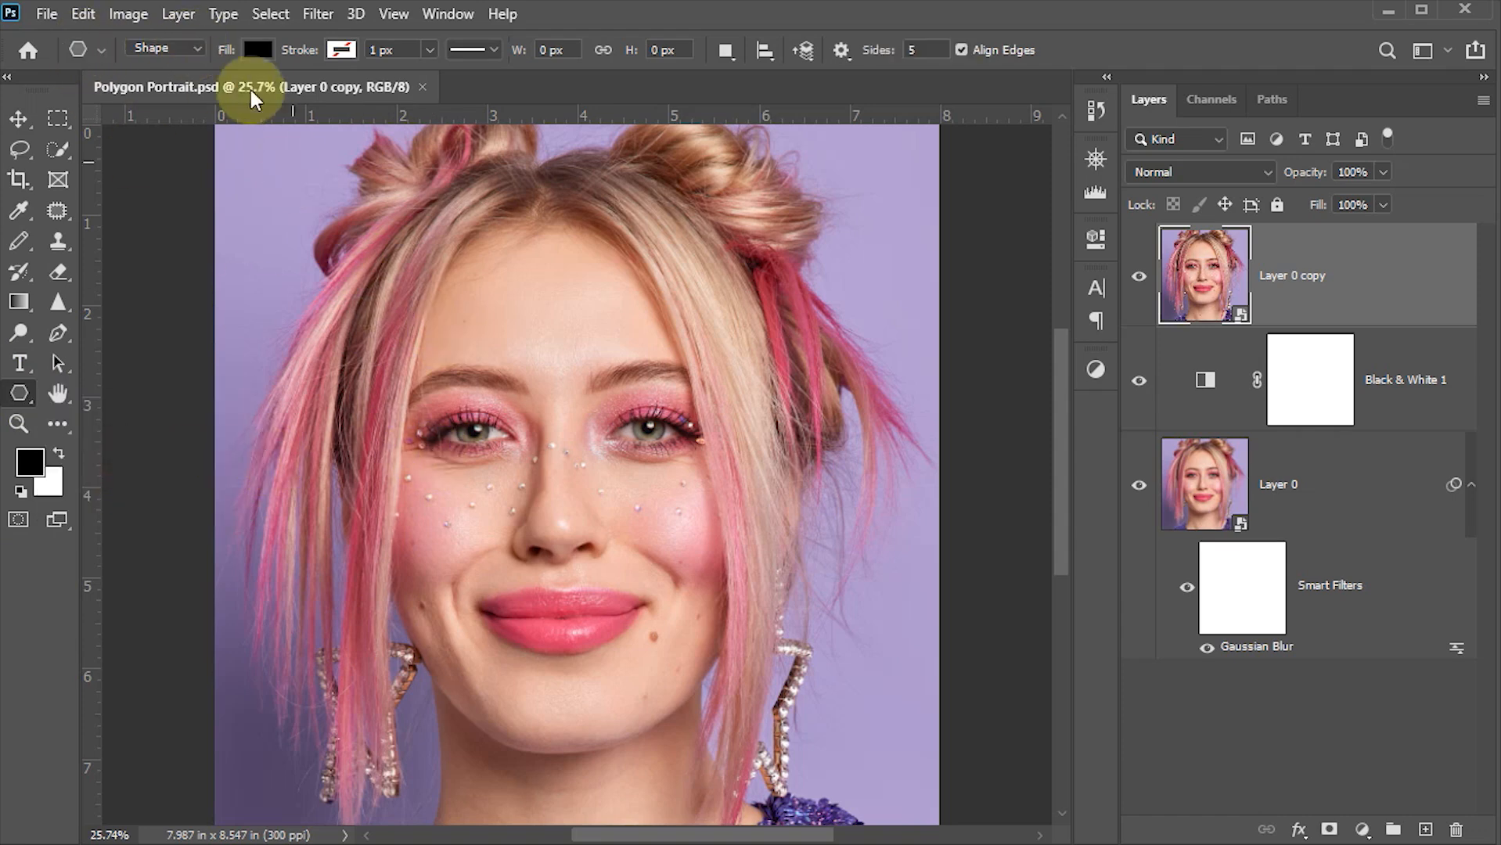
click(200, 54)
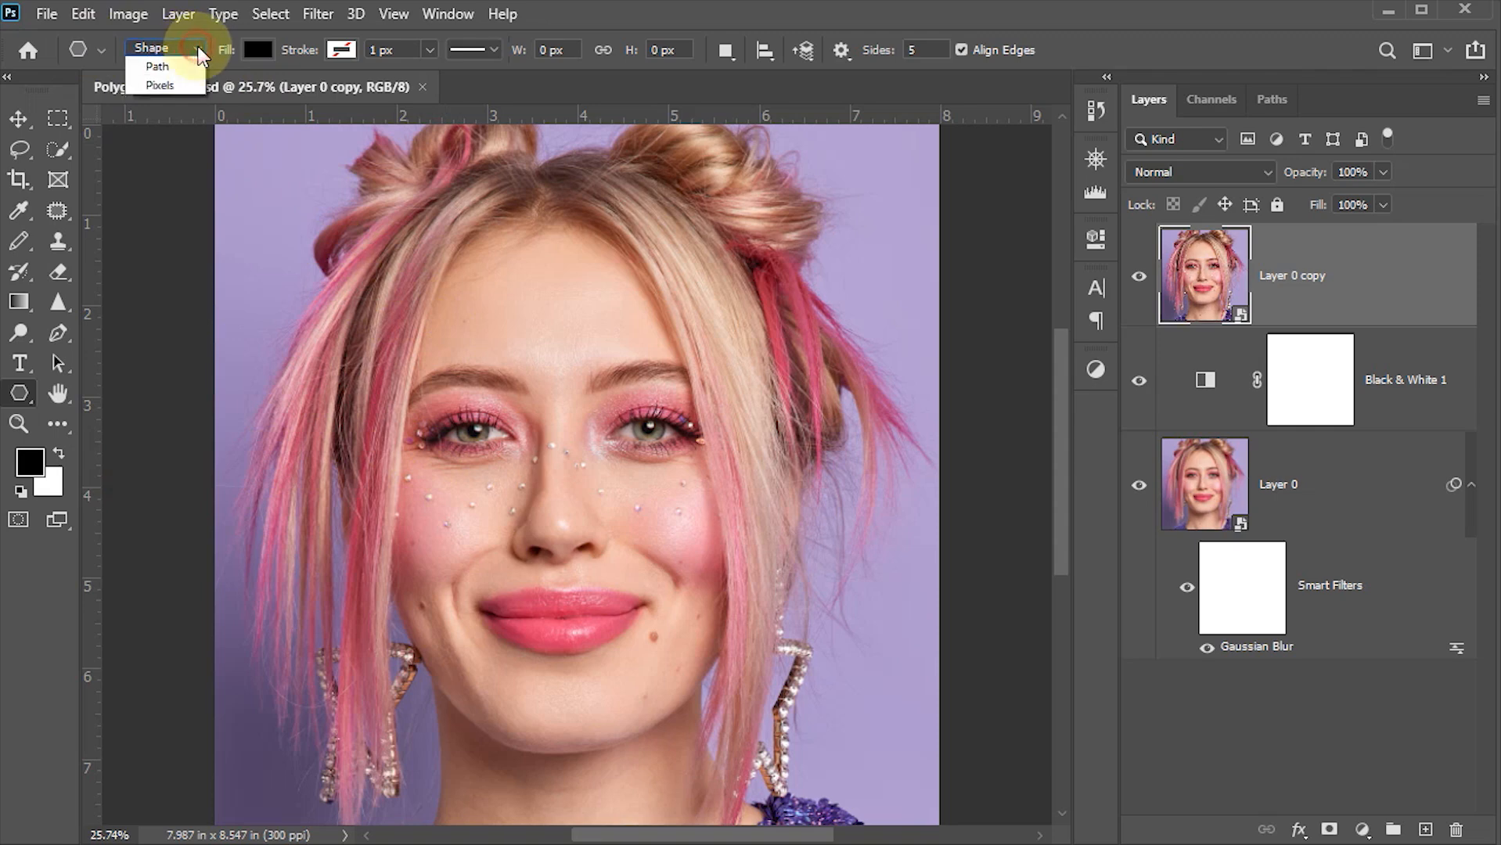
click(156, 75)
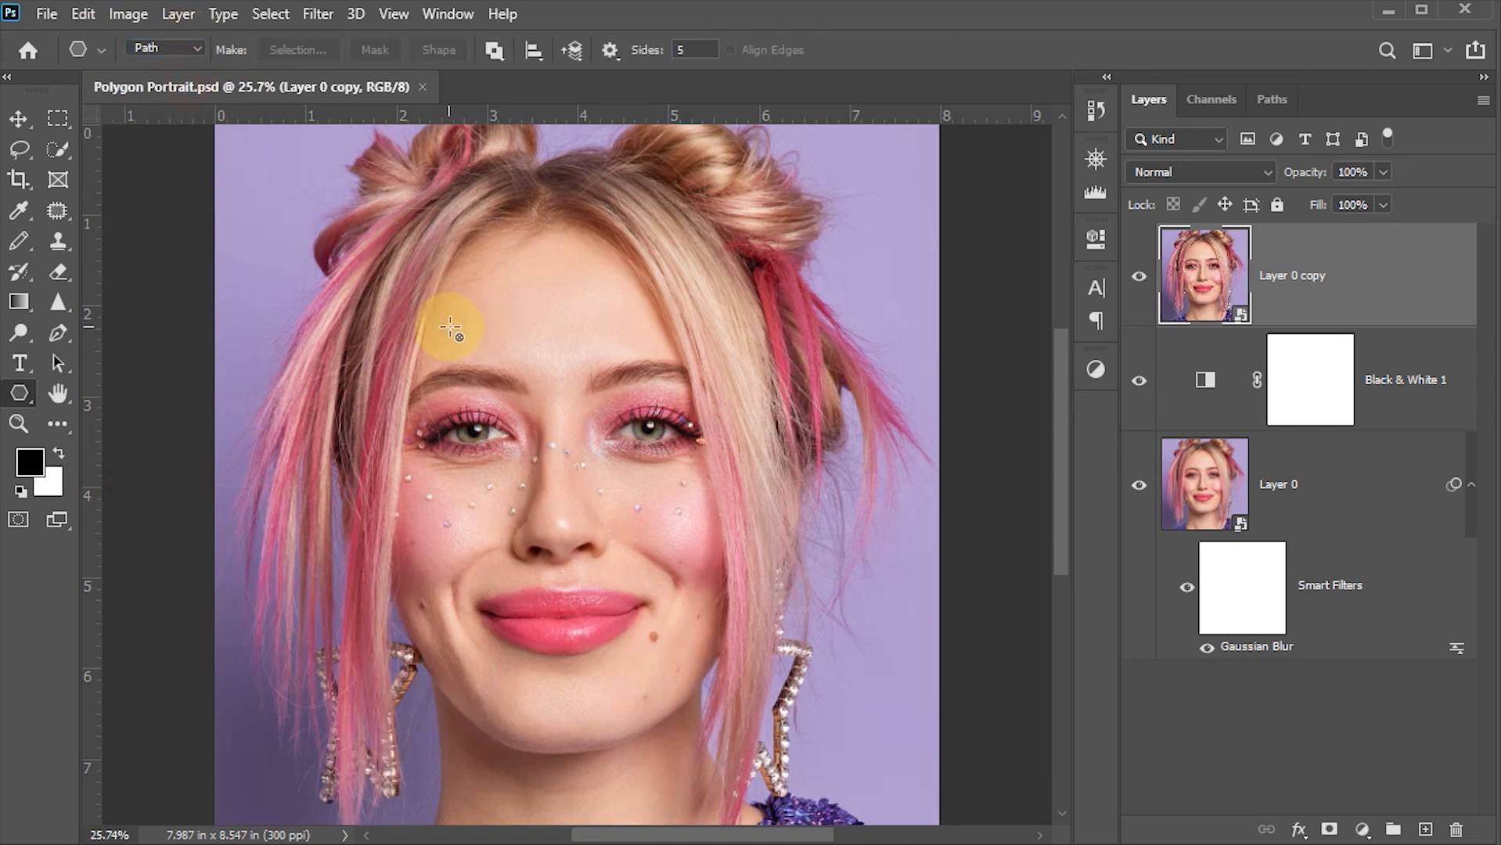
double_click(693, 50)
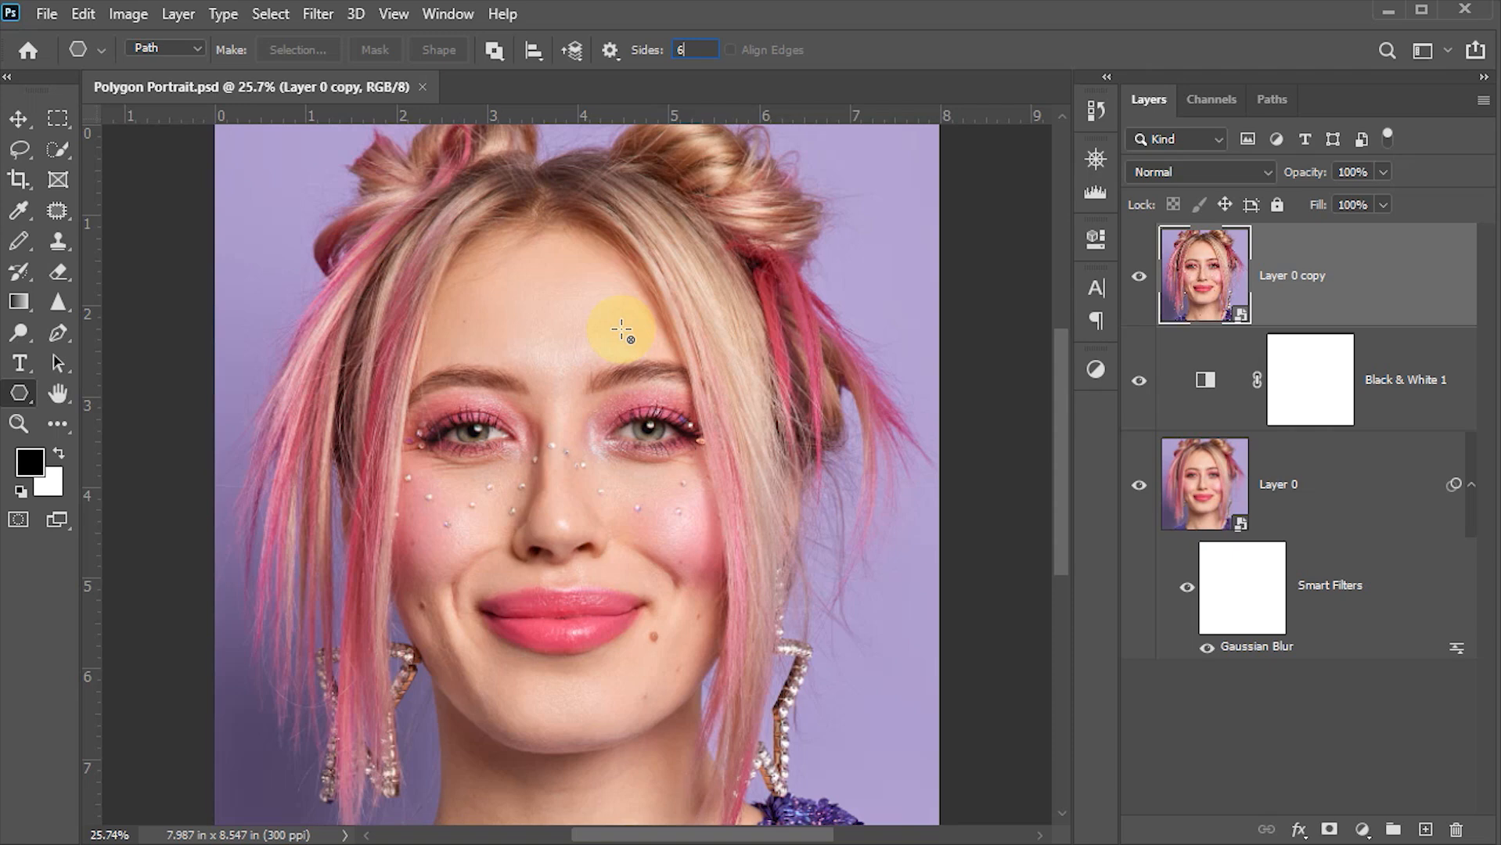
click(611, 48)
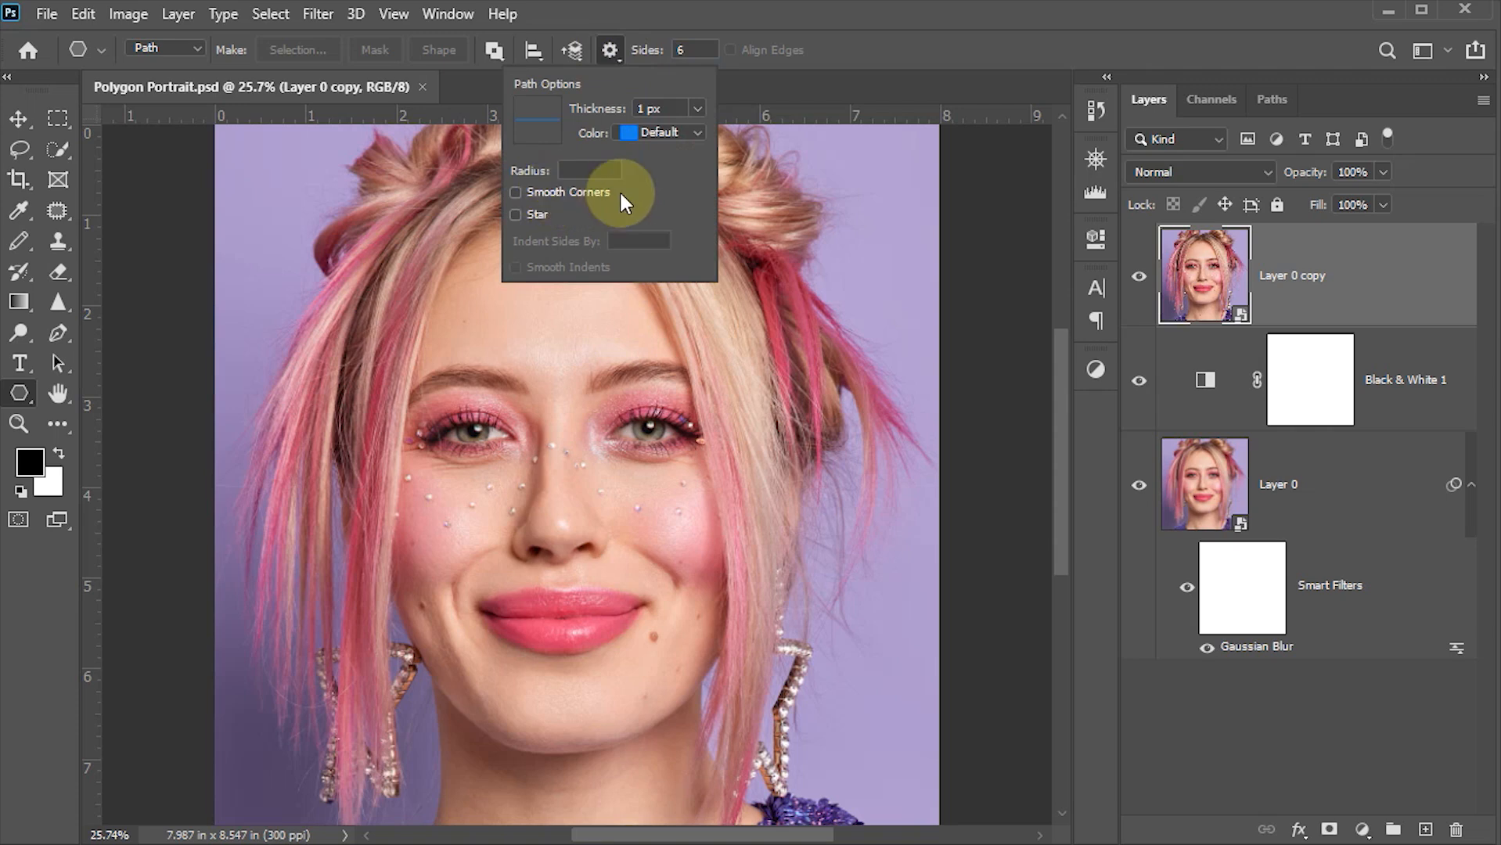
click(607, 45)
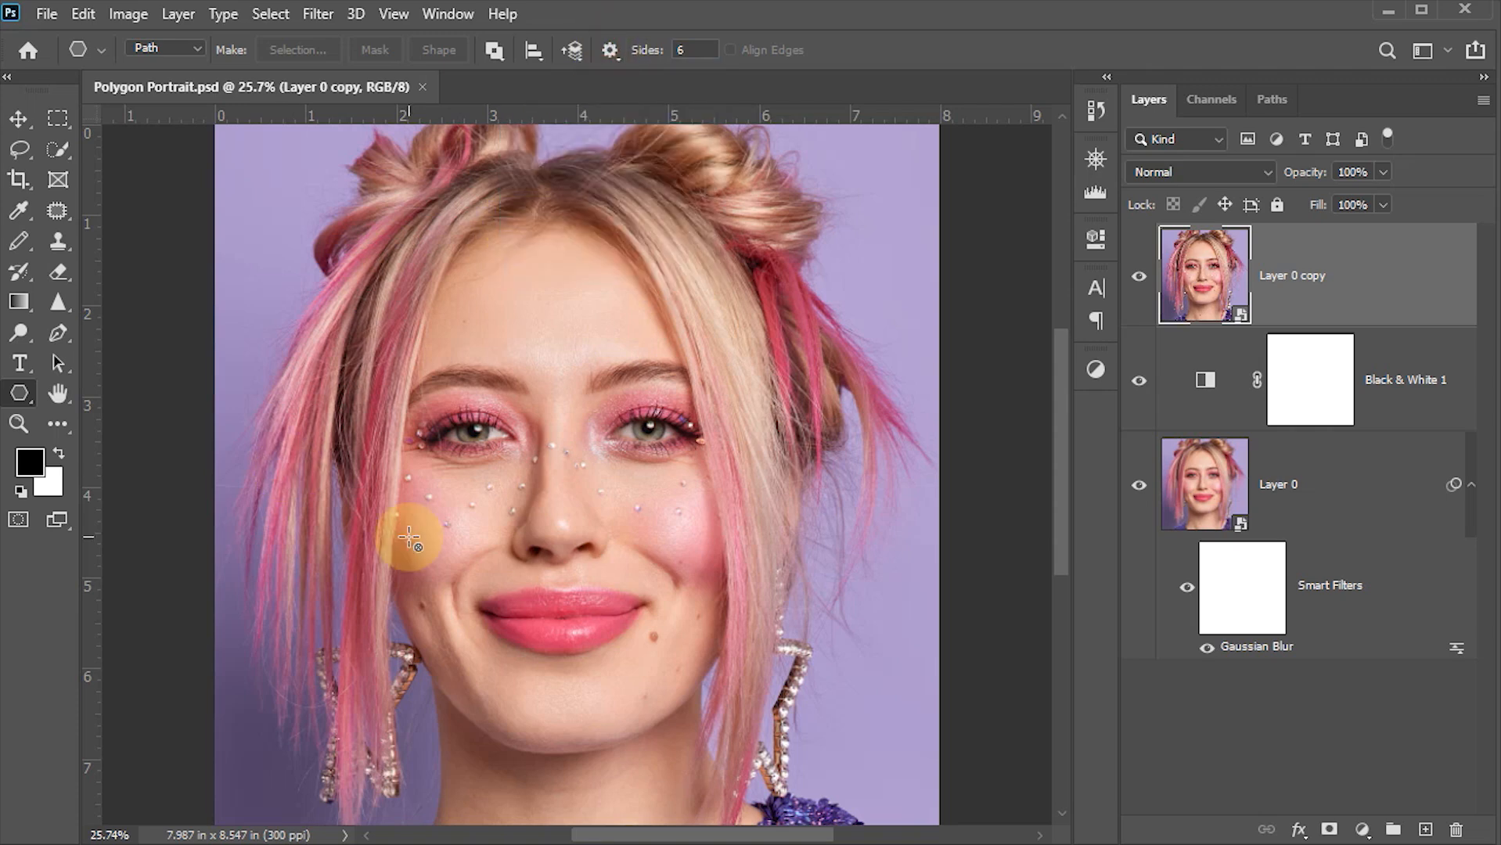
Step: Draw a hexagonal path about 3.4 in tall and place it over the eye on the image's left side
drag(244, 362, 279, 518)
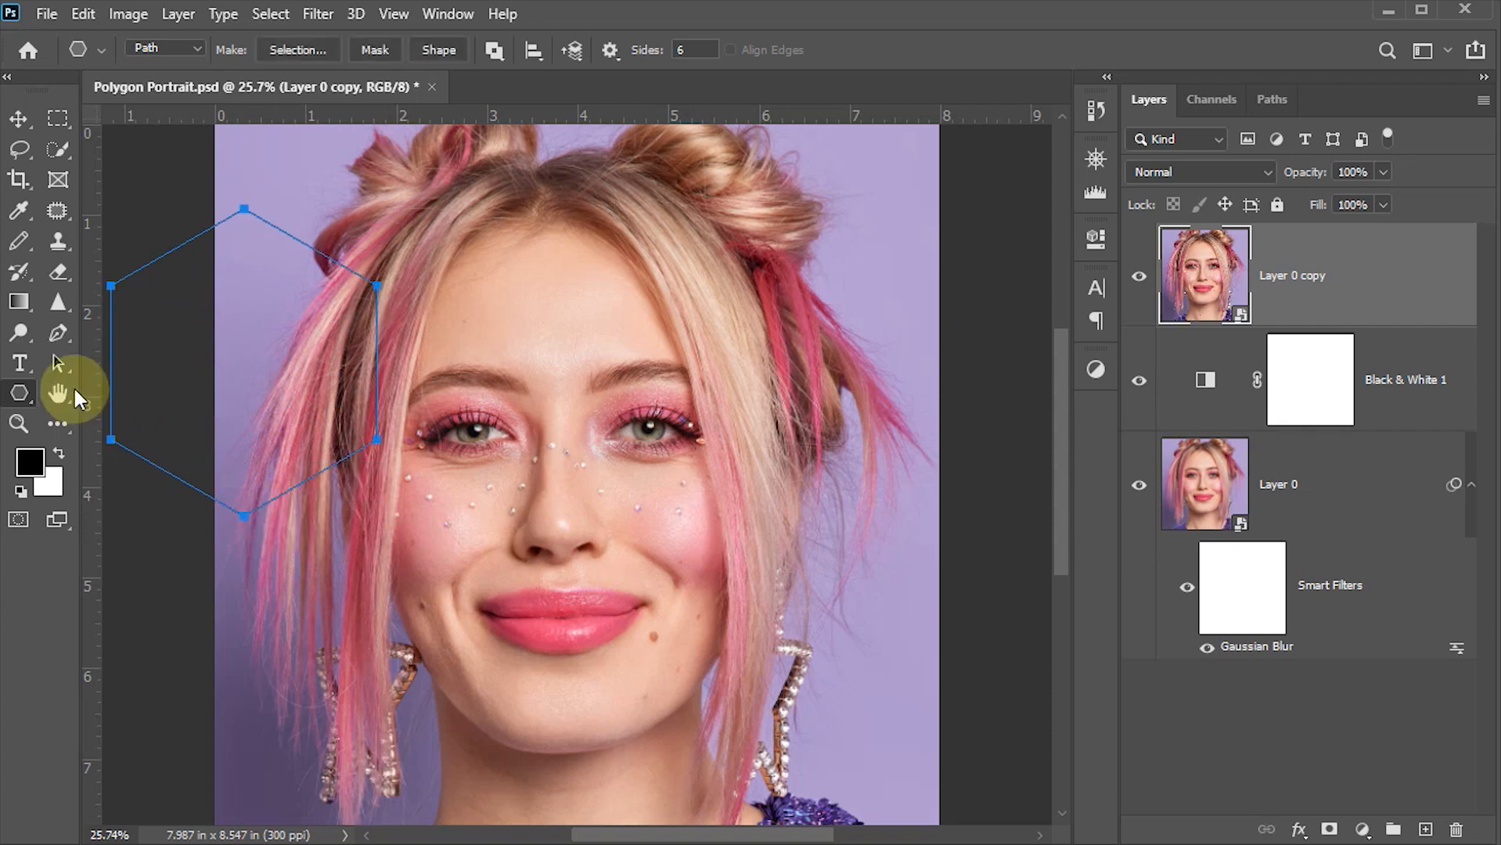
drag(58, 363, 154, 362)
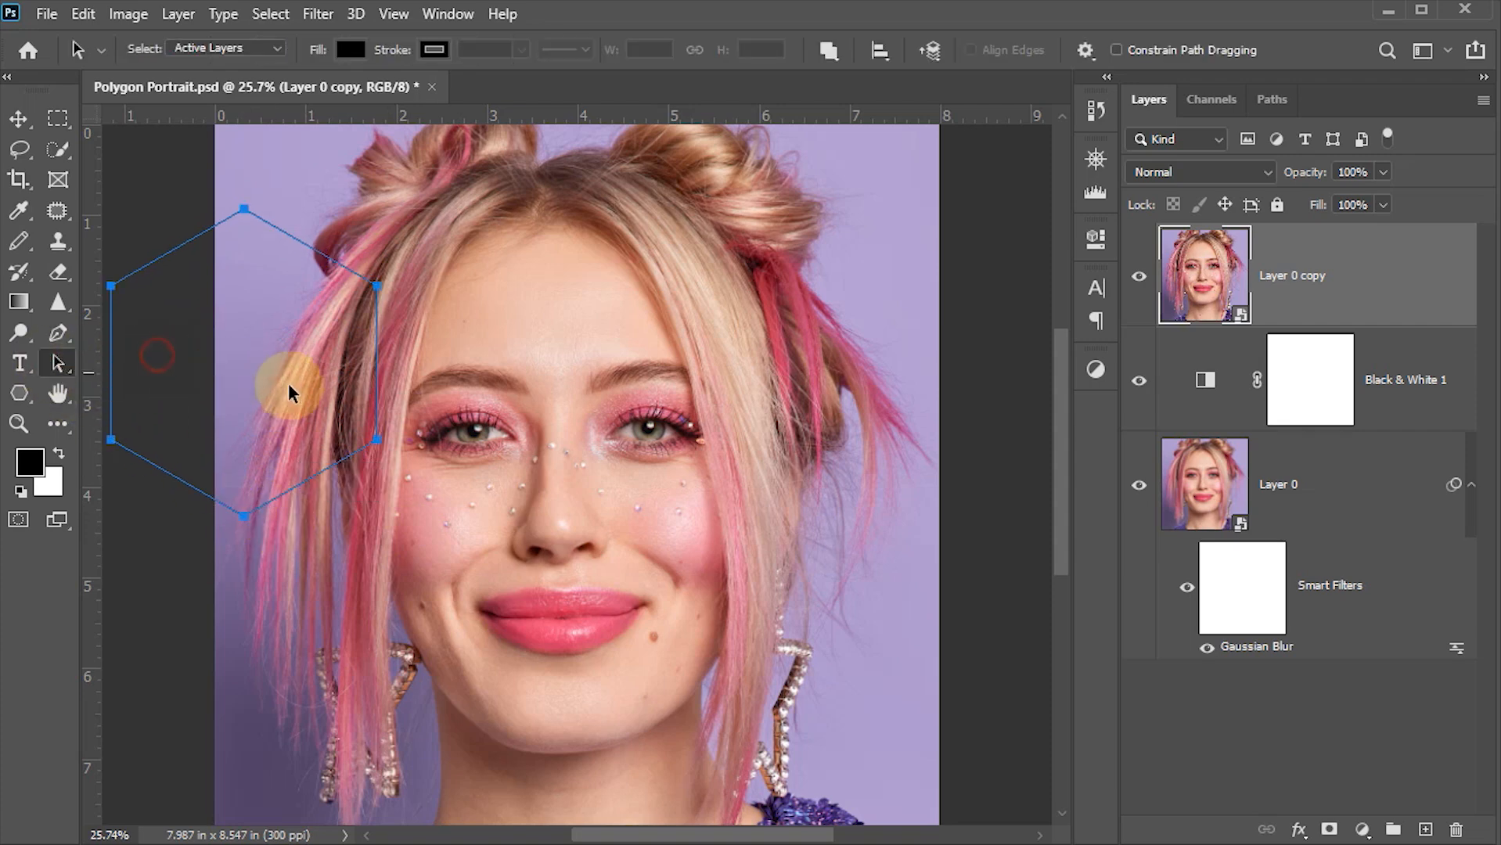
drag(295, 385, 471, 406)
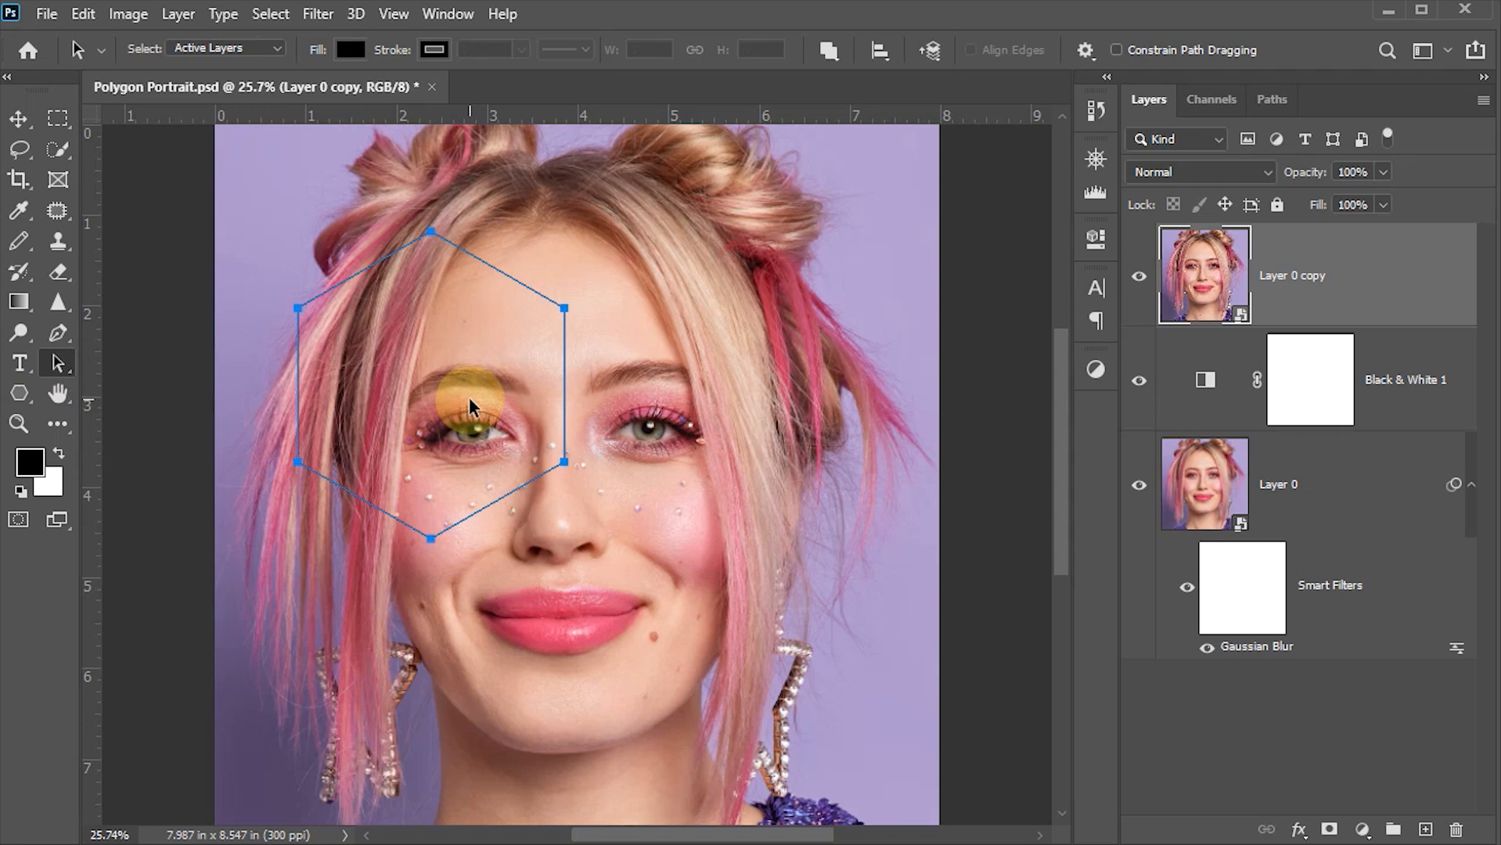
Step: Add a vector mask to Layer 0 copy from the current hexagonal path
click(180, 16)
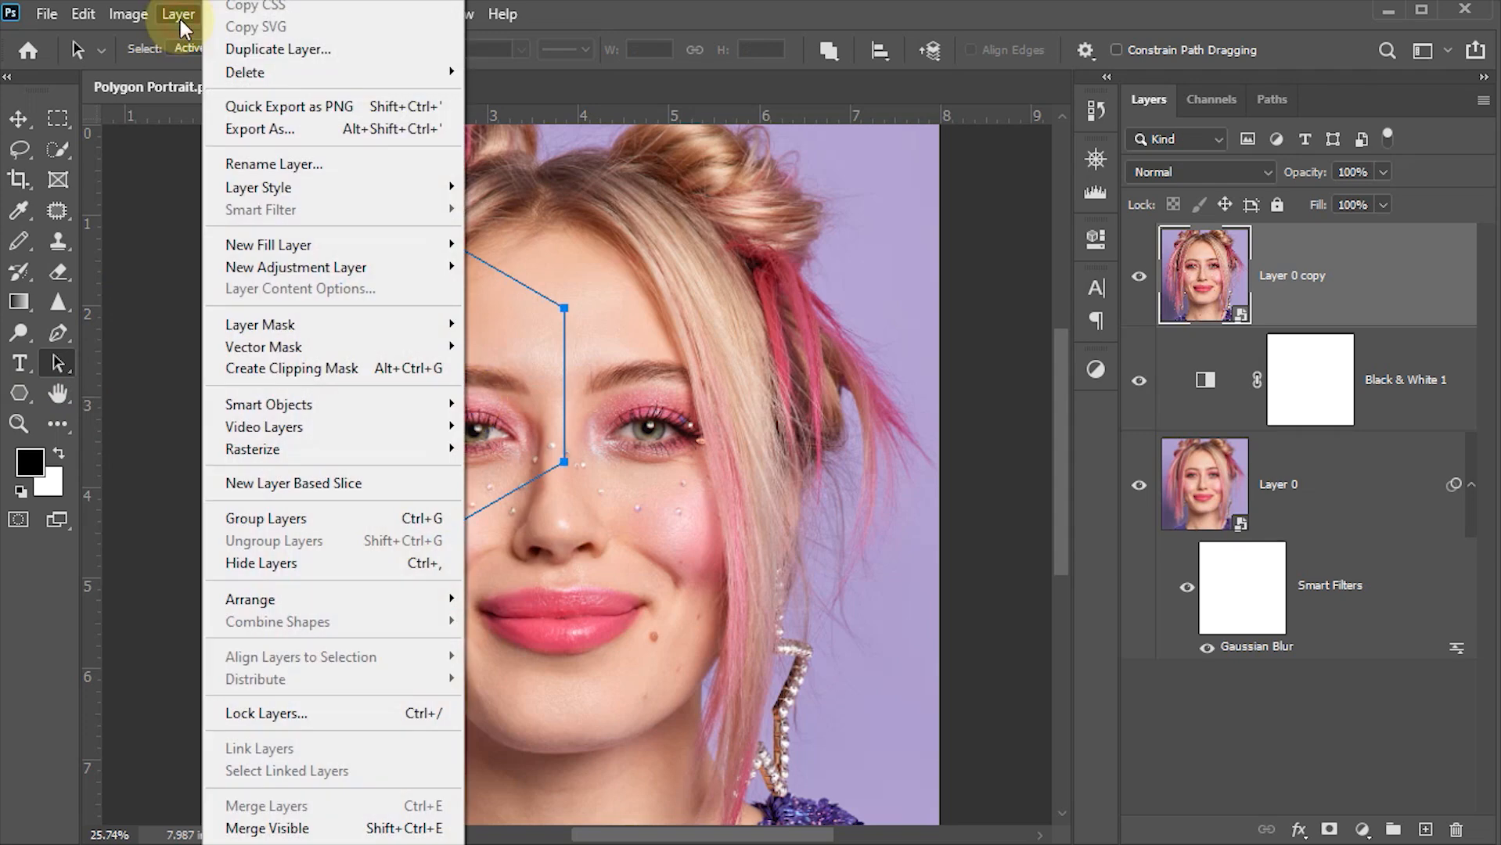
mouse_move(298, 356)
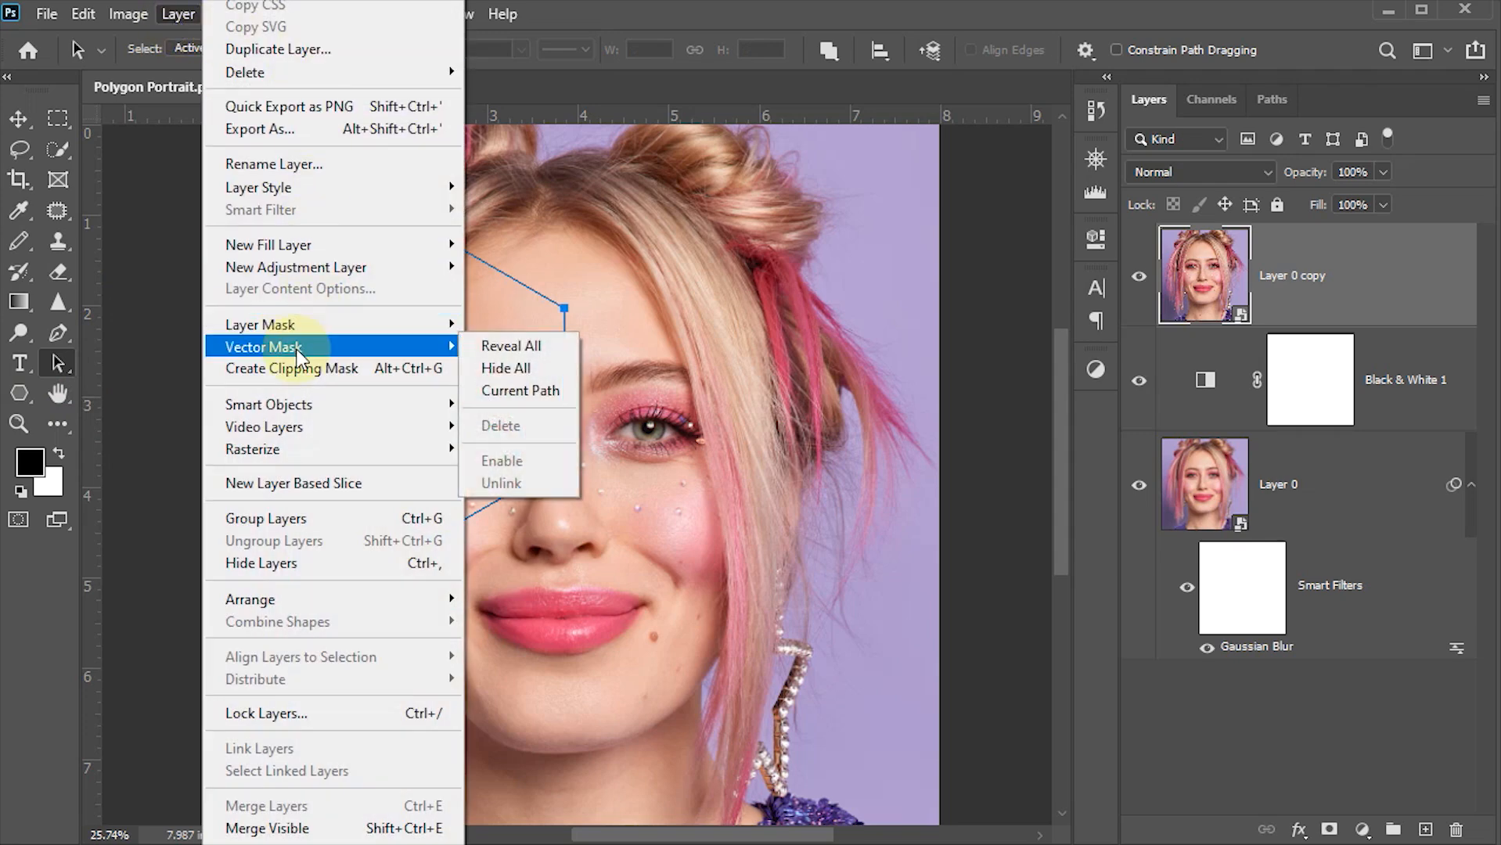
click(509, 392)
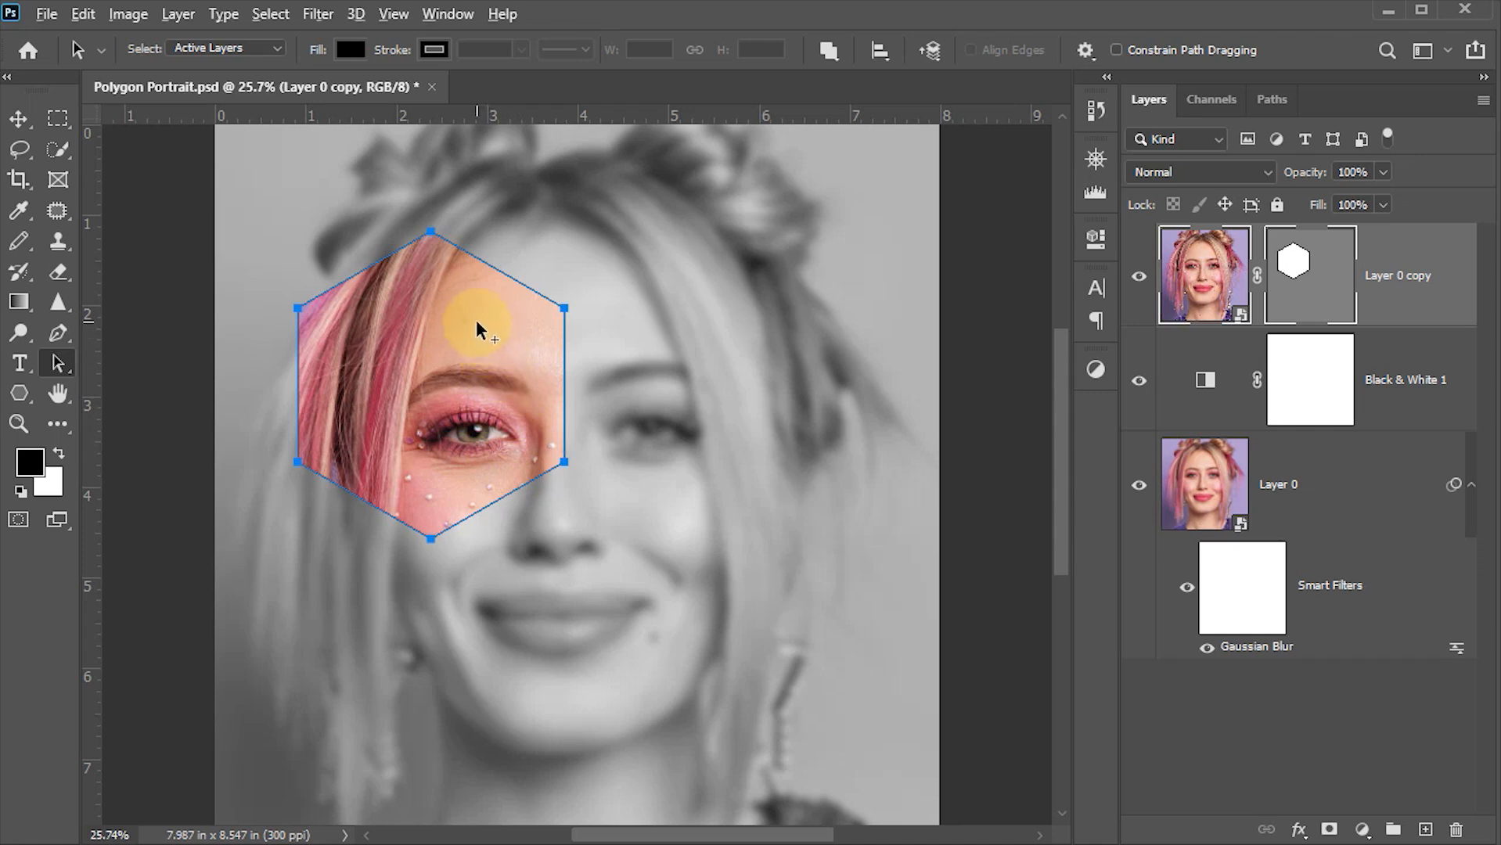
Step: Duplicate the hexagon within the vector mask over the other eye and set the duplicate to Exclude Overlapping Shapes
drag(476, 329, 683, 435)
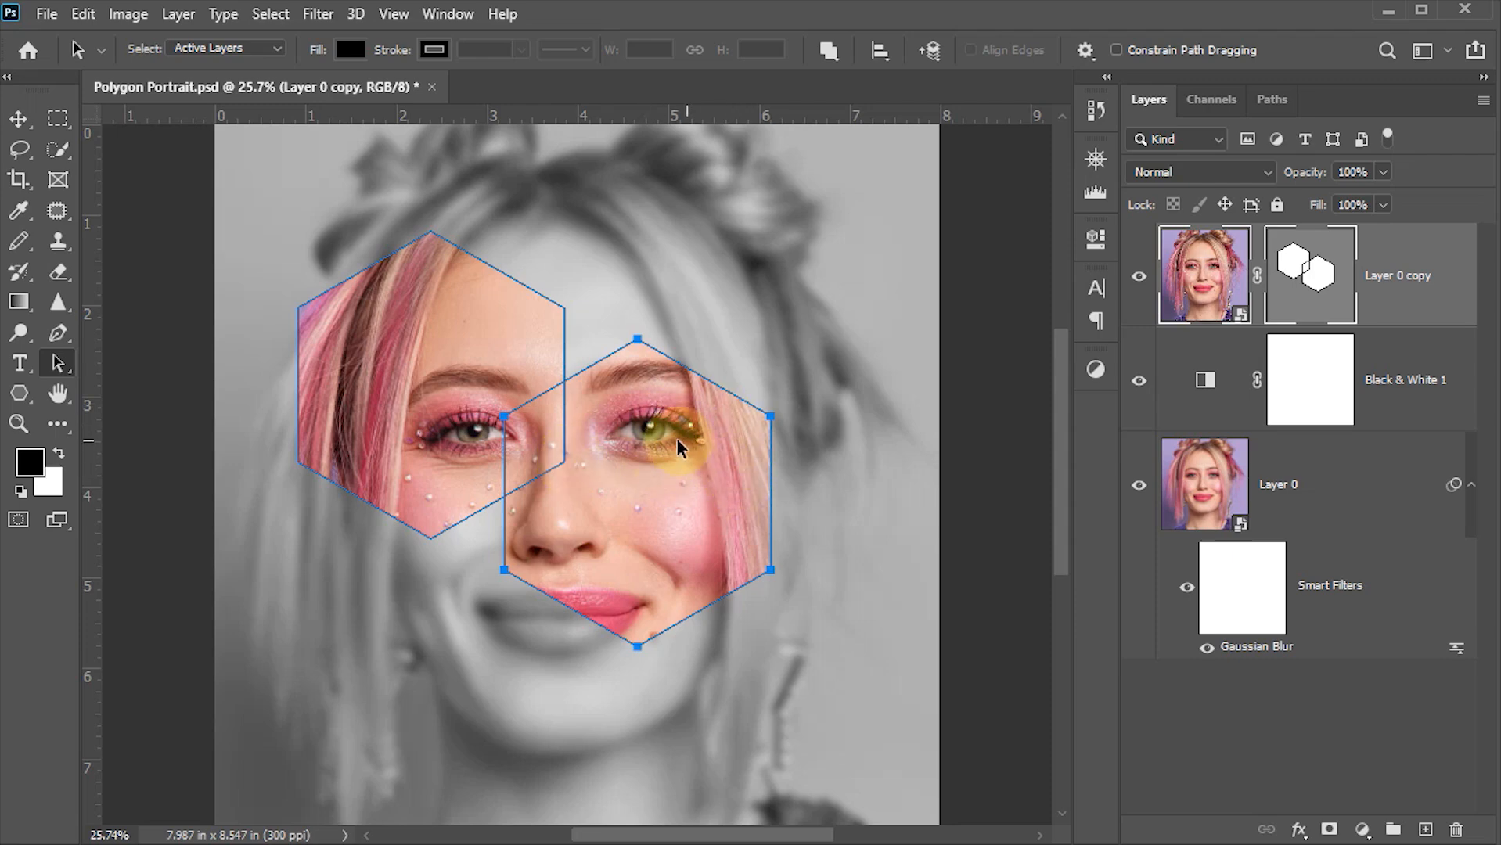
click(832, 54)
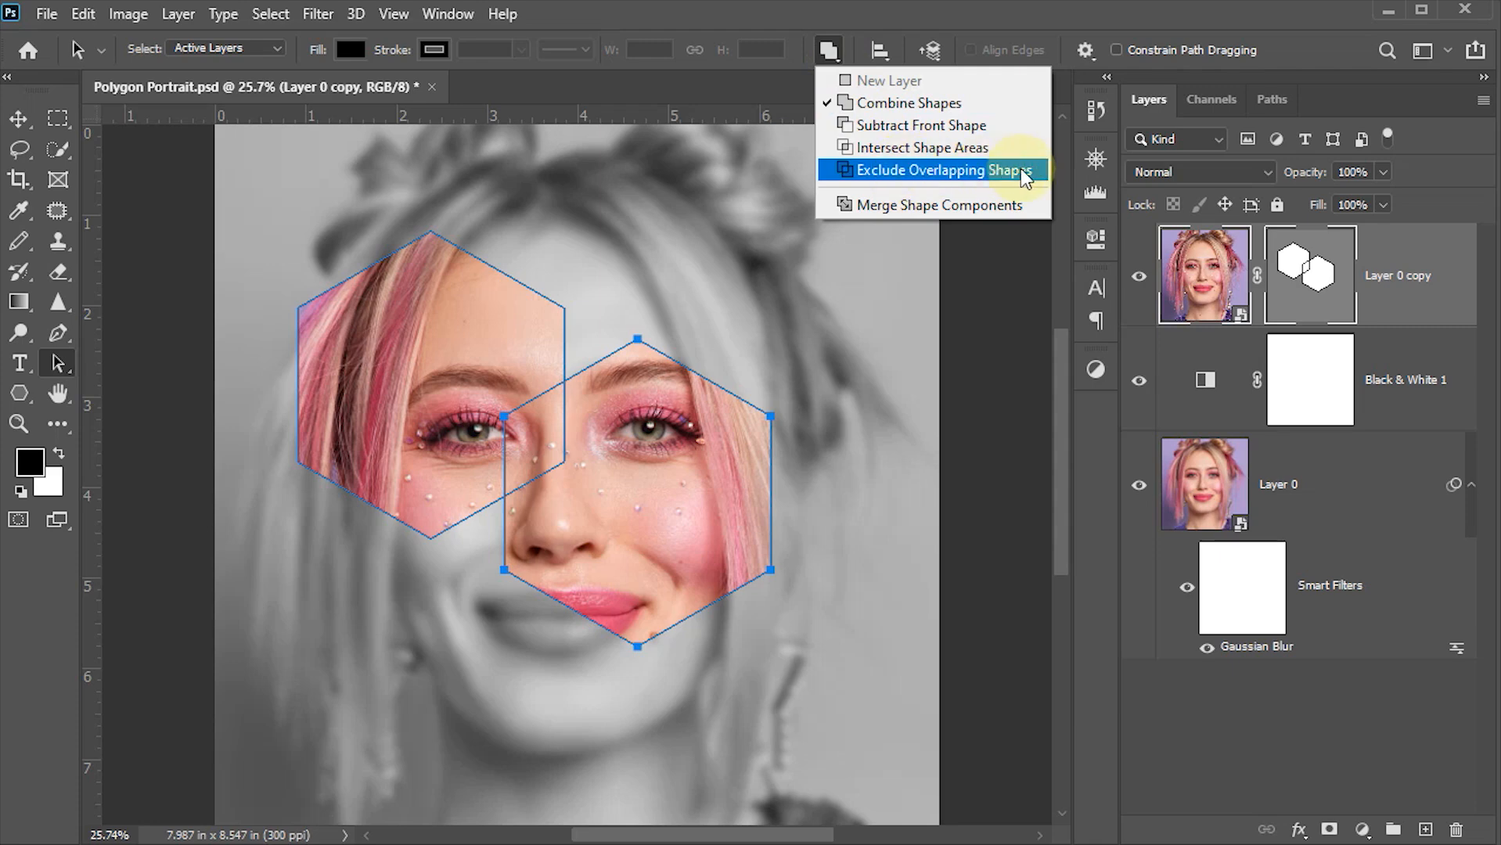
click(974, 170)
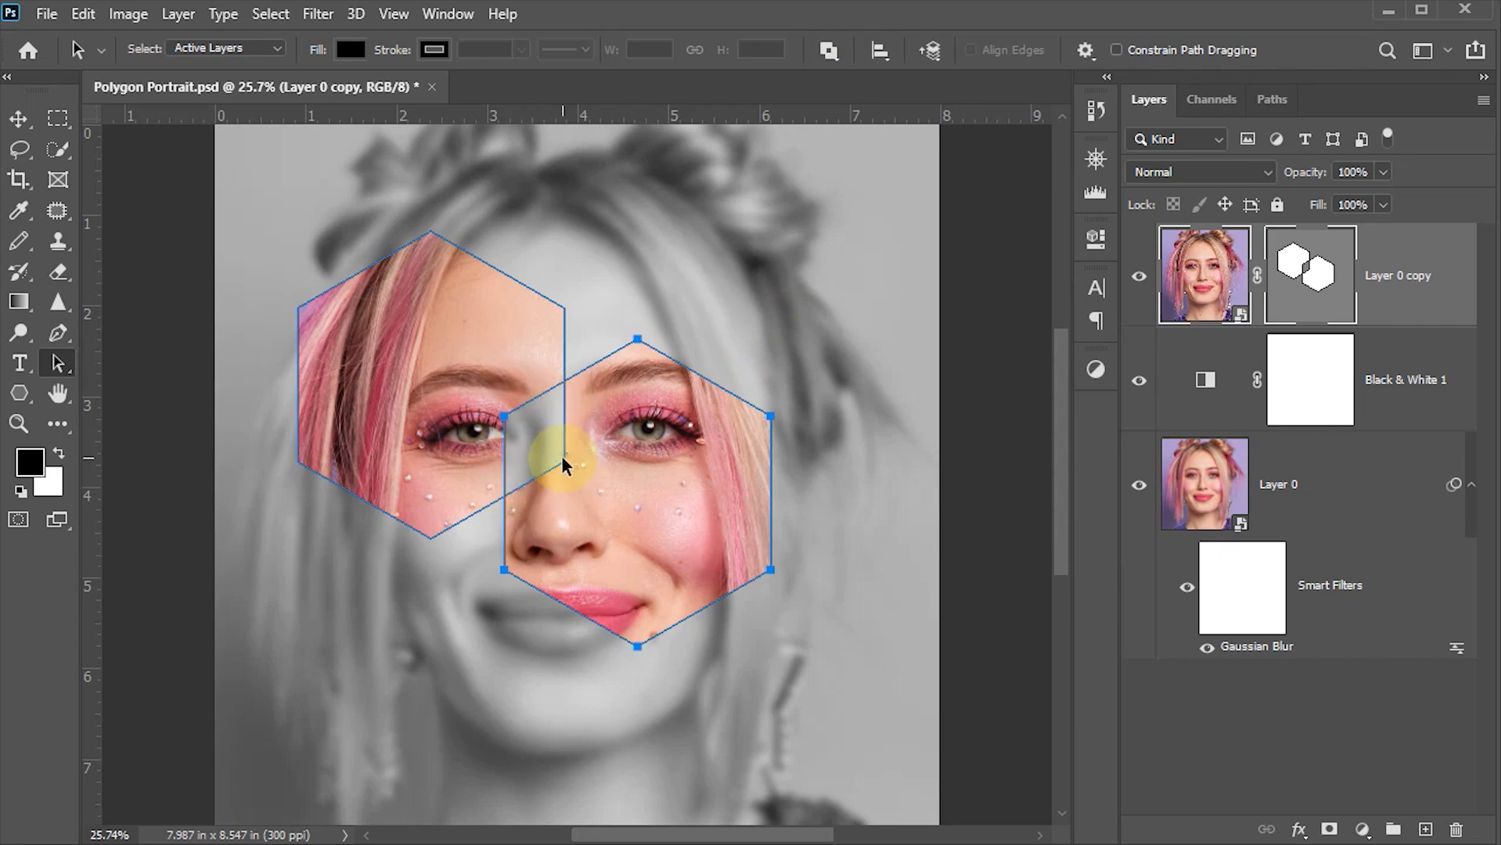
Step: Move the second hexagon clear of the first, scale it to 72.15% and position it around the eye on the image's right side
drag(626, 507, 721, 508)
key(ctrl+t)
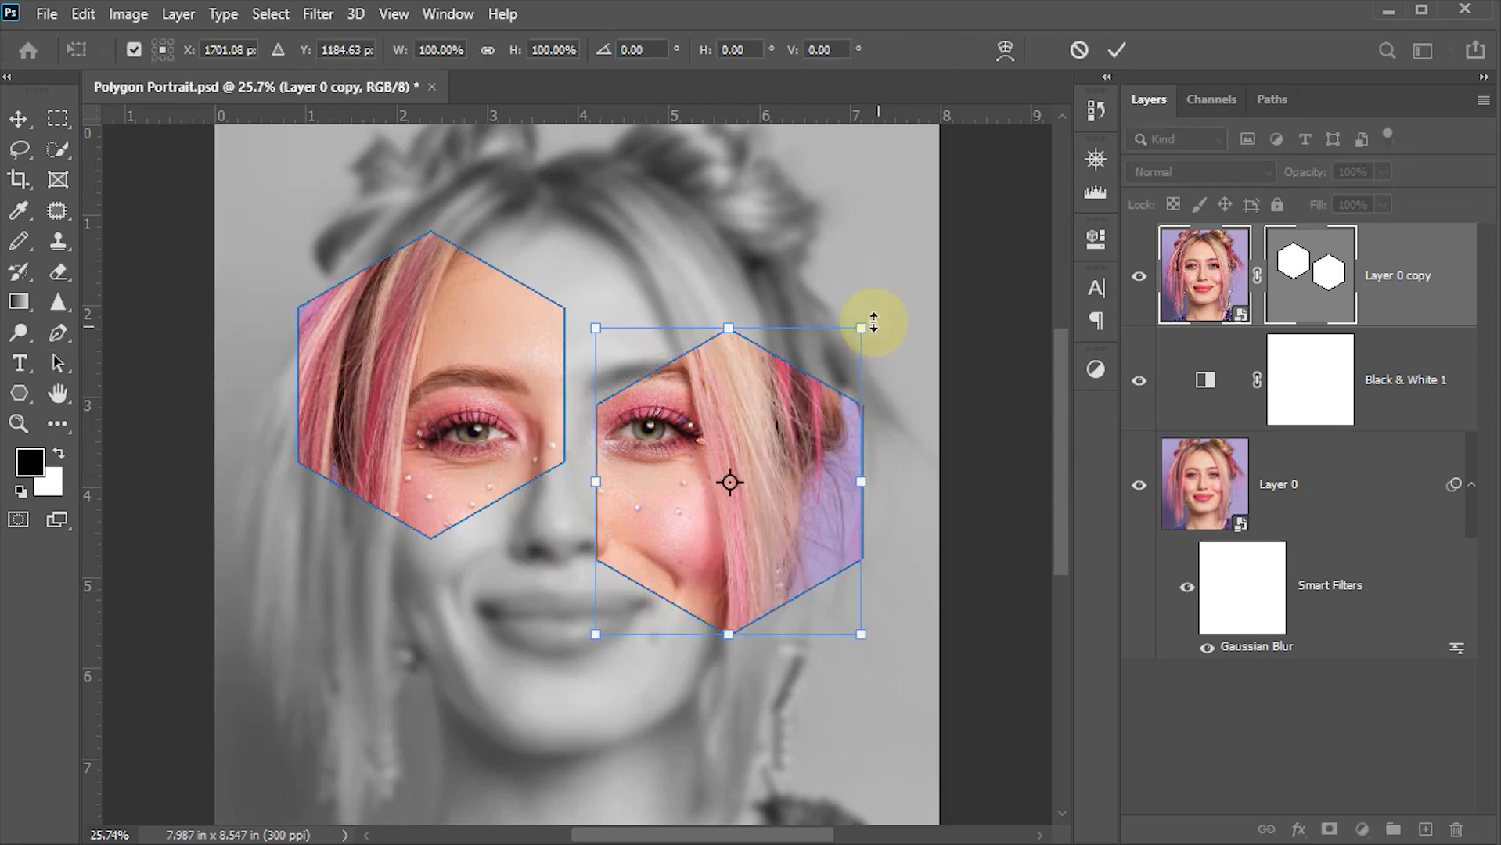
drag(870, 322, 824, 371)
drag(777, 486, 744, 458)
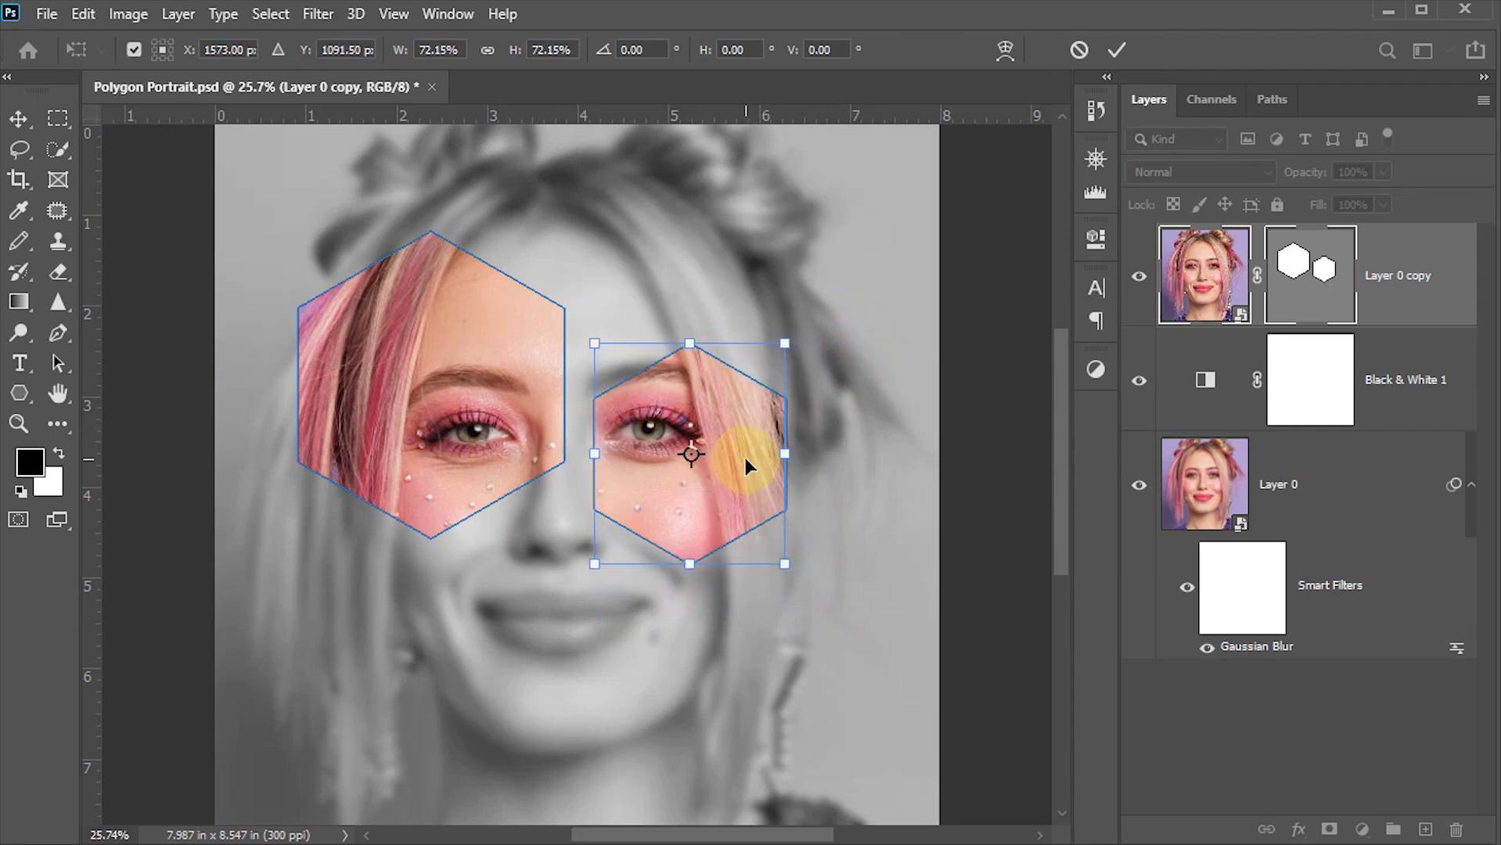
click(1117, 49)
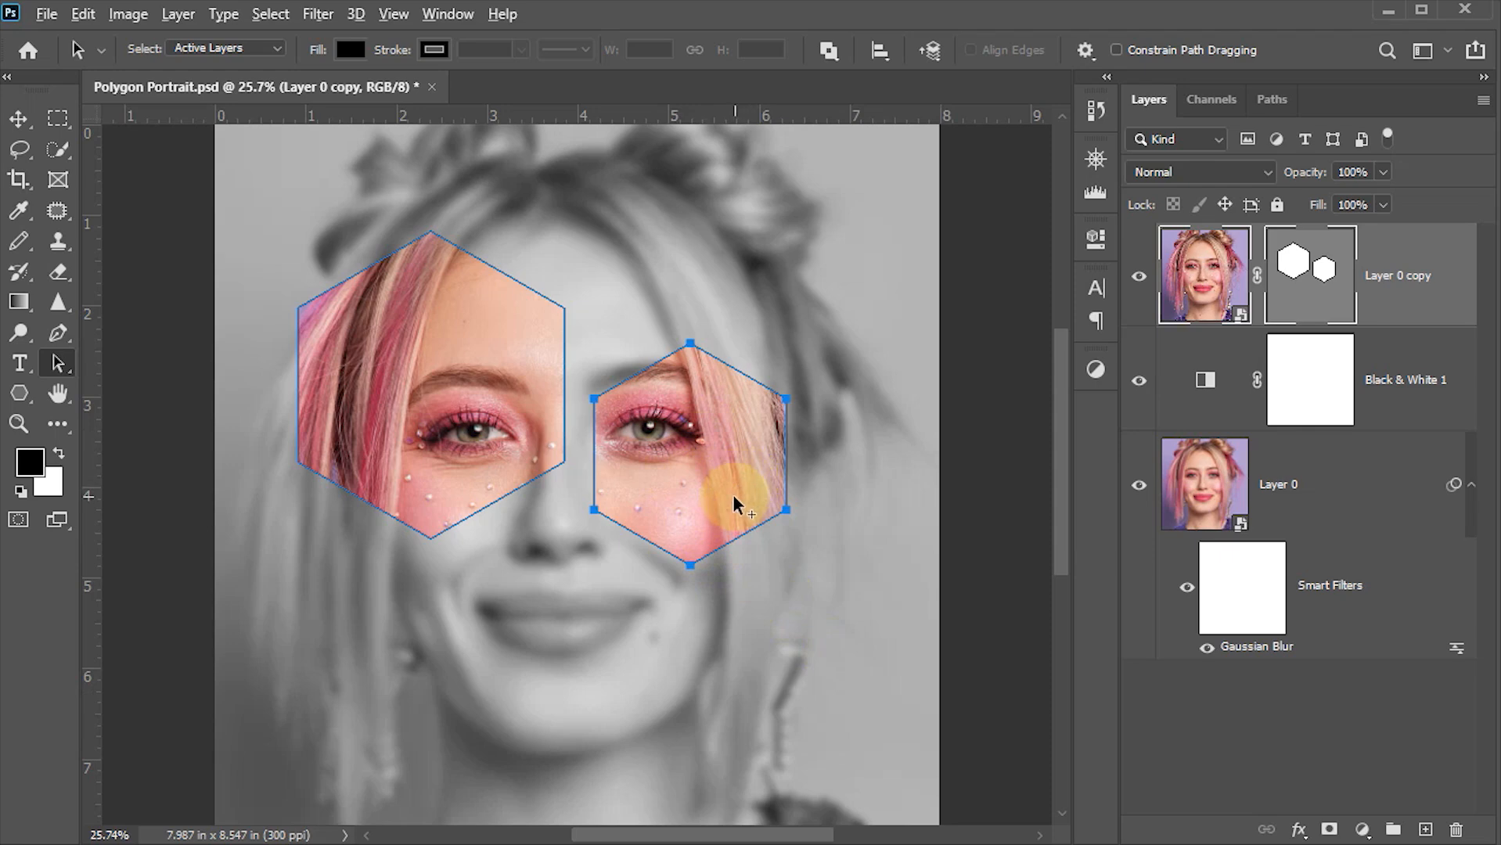
Step: Duplicate the hexagon around the image's right-side eye upward, scale it down and position it overlapping that hexagon over the hair above
drag(728, 505, 728, 306)
key(ctrl+t)
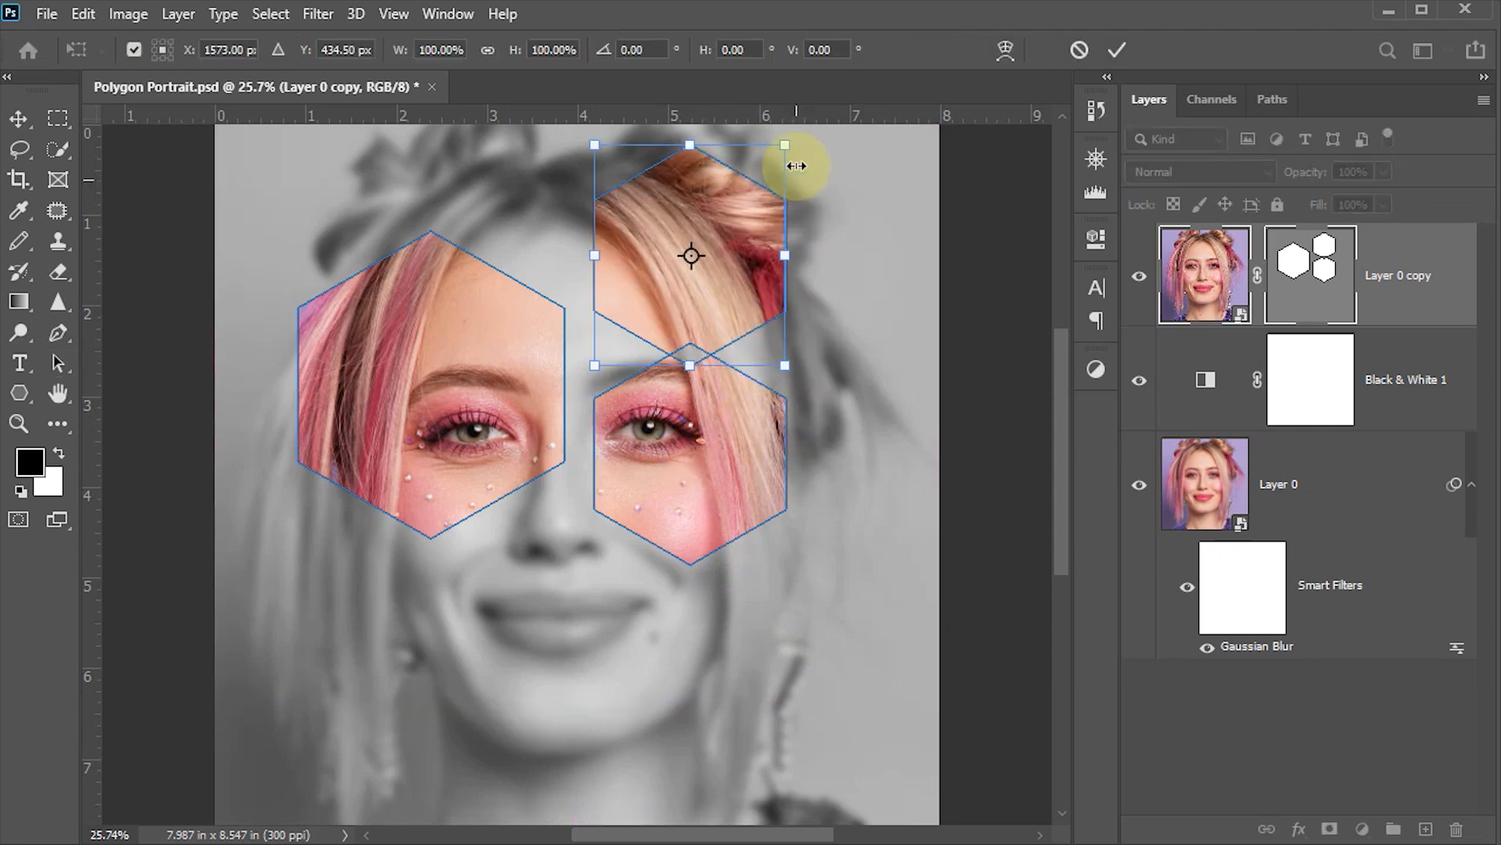
drag(785, 144, 701, 290)
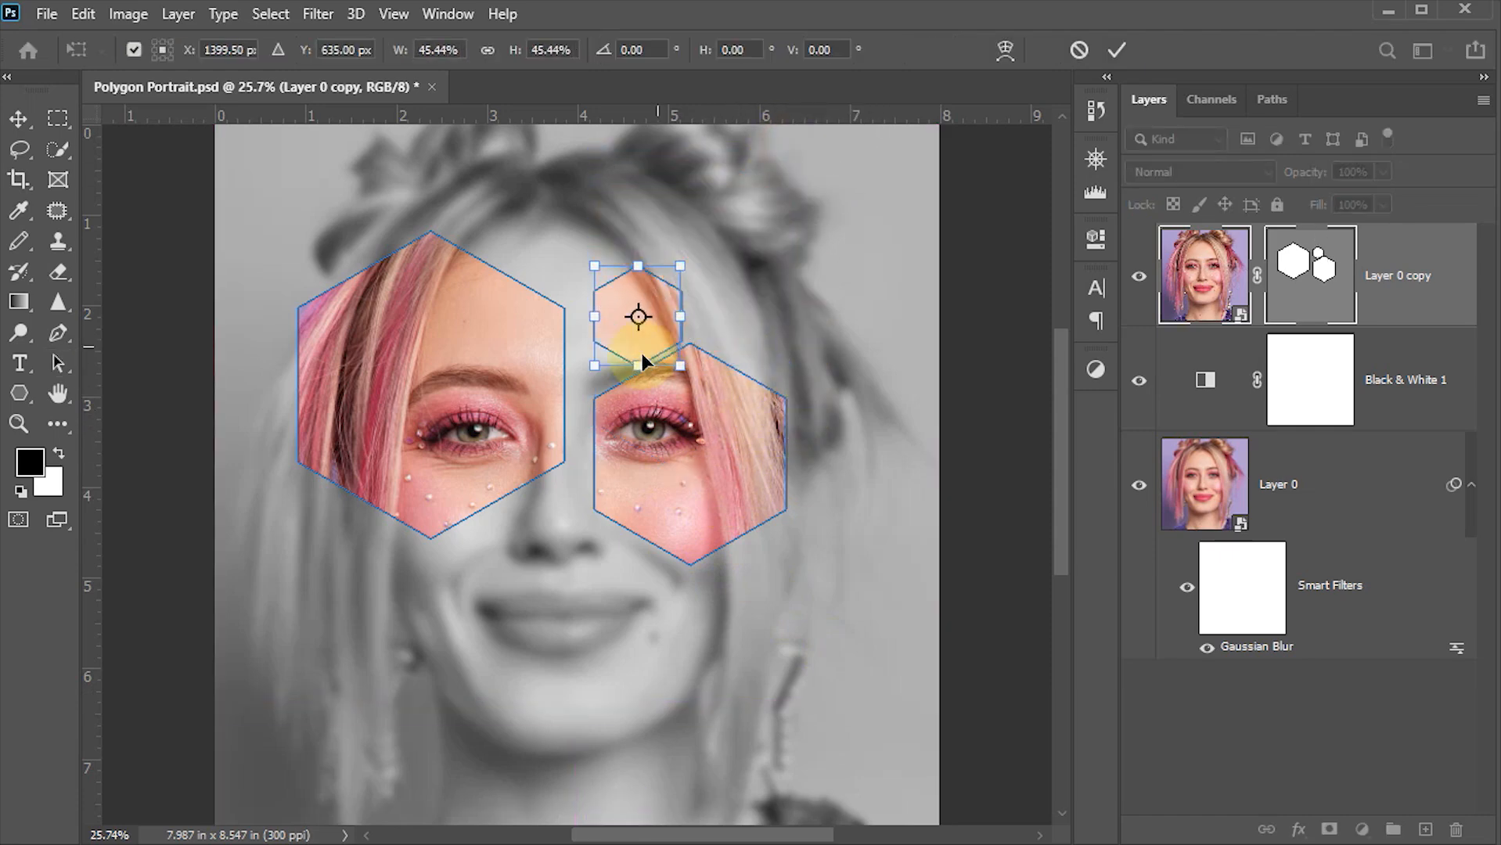
drag(642, 355, 695, 381)
drag(734, 291, 758, 264)
key(Return)
Step: Duplicate a hexagon, shrink it to a small accent and place it on the large left-side hexagon's upper edge at the hairline
drag(722, 364, 609, 364)
key(ctrl+t)
drag(642, 256, 605, 302)
drag(591, 338, 485, 251)
key(Return)
Step: Duplicate the right-side eye hexagon over the nose and mouth, and scale the eye hexagon down slightly
drag(728, 479, 590, 647)
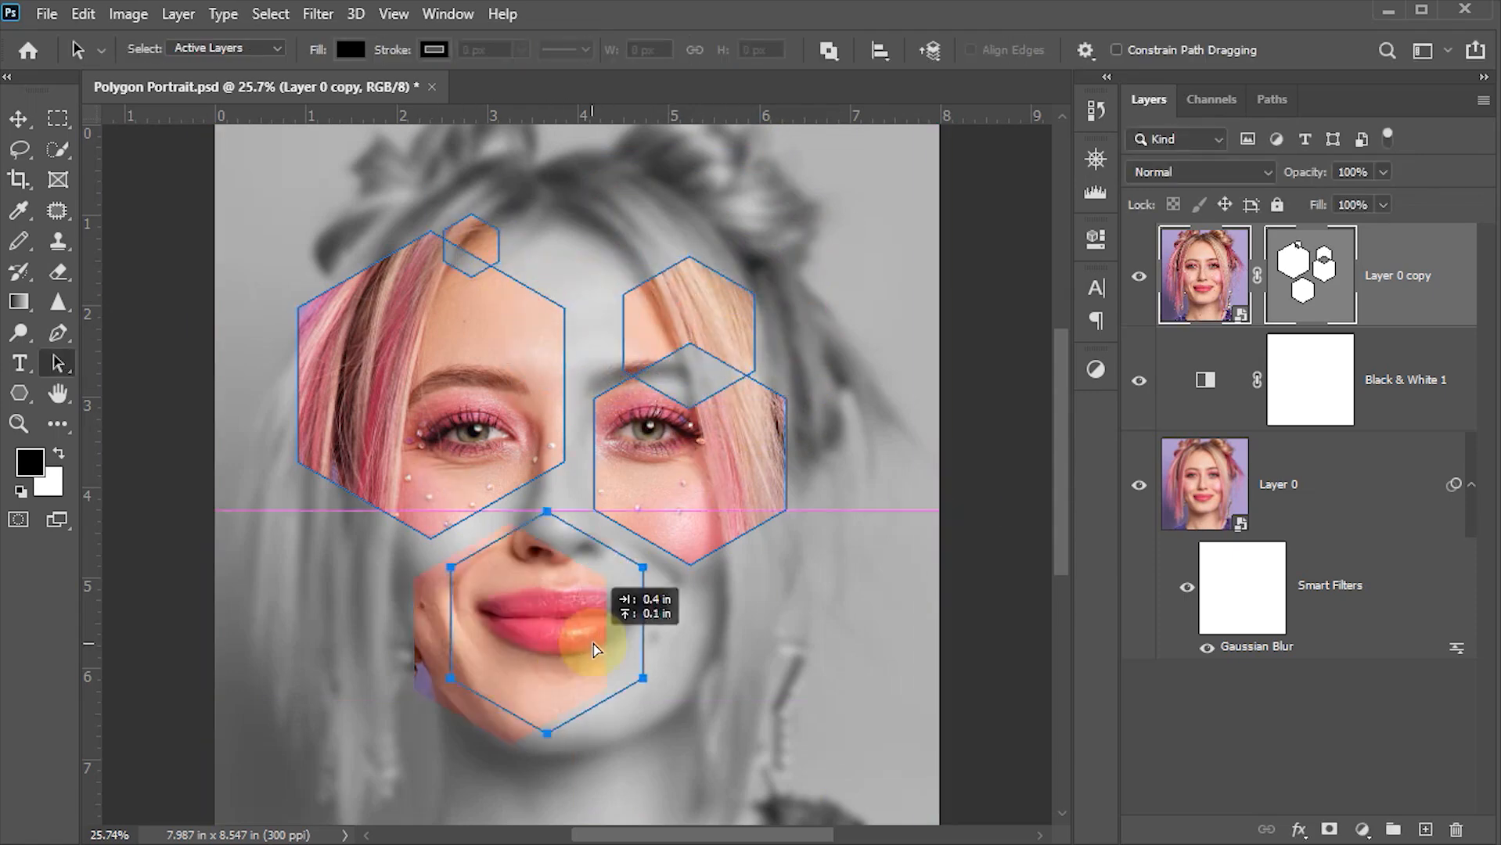
key(ctrl+t)
drag(786, 342, 774, 358)
key(Return)
Step: Place a reduced copy of the mouth hexagon over the left-side earring, with a copy of the small hexagon at its upper corner
drag(563, 629, 390, 709)
key(ctrl+t)
mouse_move(480, 572)
mouse_down()
mouse_move(491, 560)
mouse_move(464, 593)
mouse_up()
drag(376, 680, 364, 659)
key(Return)
drag(489, 255, 307, 595)
Step: Duplicate the left-side earring hexagon over the earring on the image's right side and scale it to 111.05%
drag(374, 677, 775, 685)
key(ctrl+t)
drag(850, 580, 870, 557)
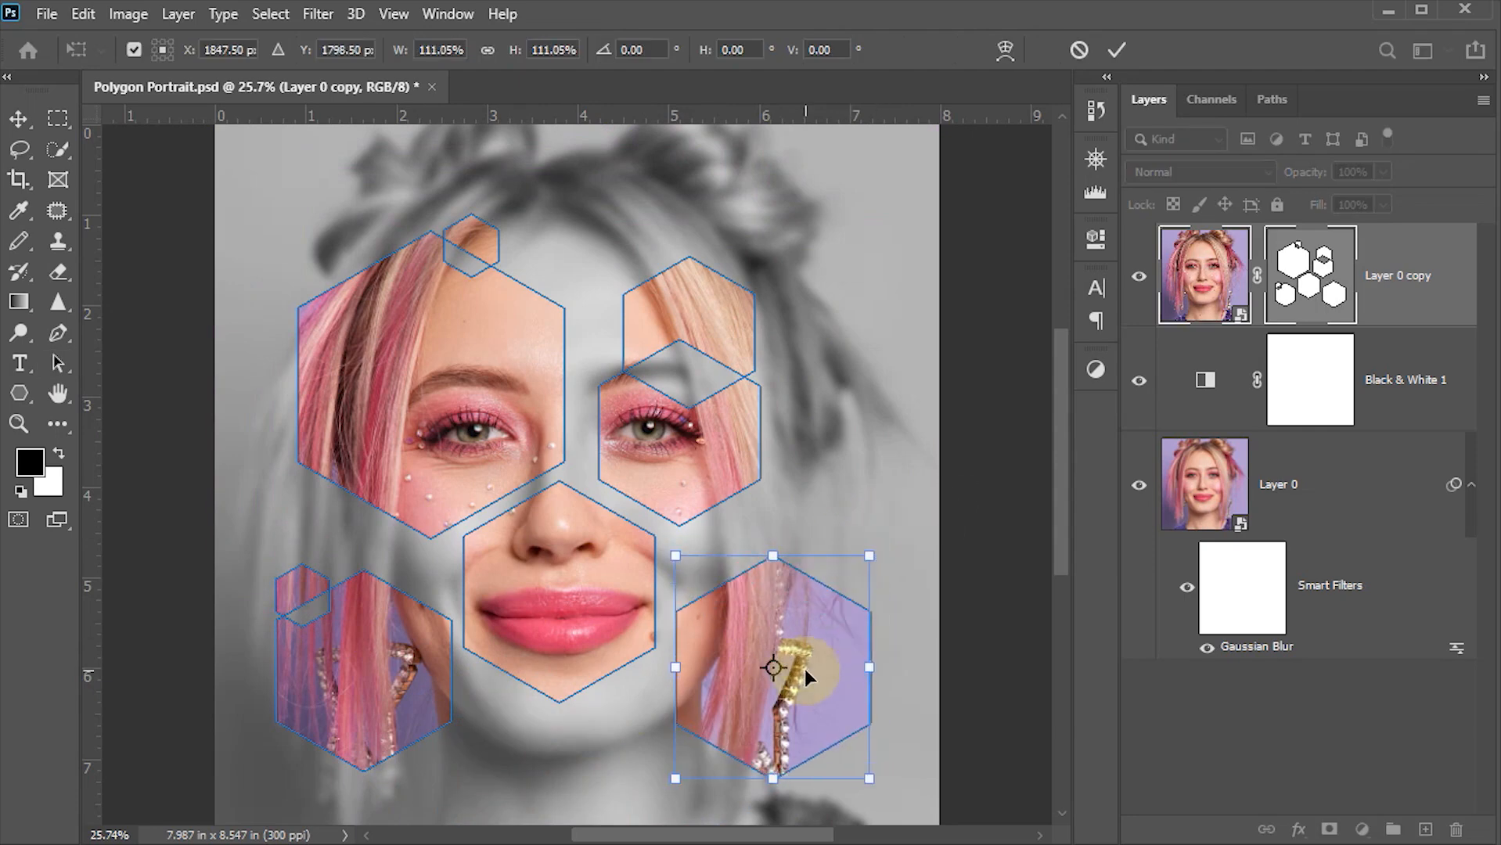
drag(805, 672, 807, 662)
key(Return)
Step: Nudge the mouth hexagon slightly and duplicate the small hexagon onto the lower inner corner of the left-side earring hexagon
drag(579, 616, 585, 630)
click(610, 741)
drag(302, 596, 437, 715)
click(589, 618)
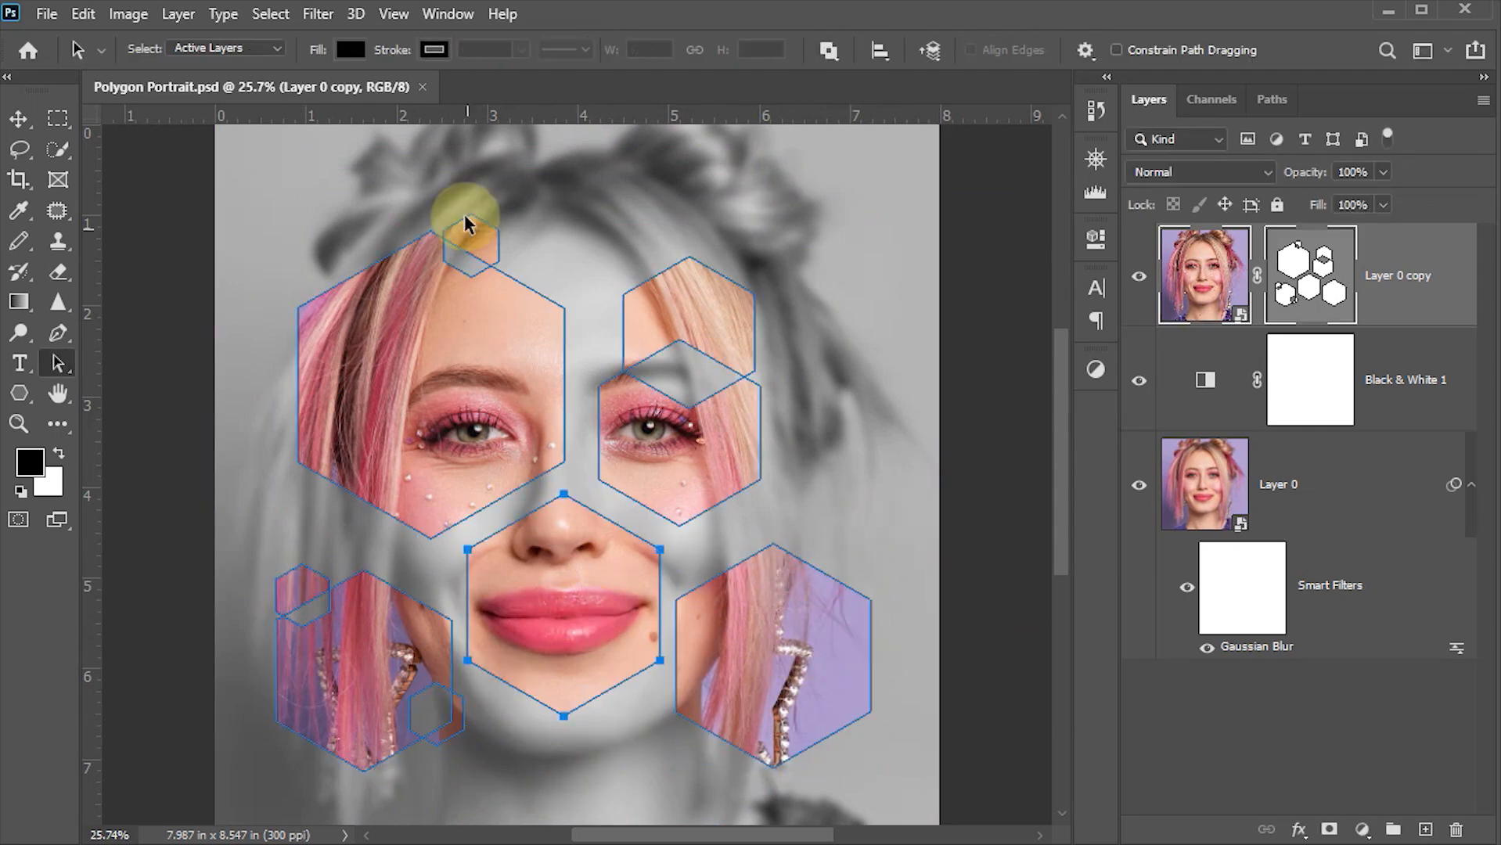
Step: Place reduced copies of the small hexagon on the upper edge of the right-side earring hexagon and beside the right-side eye hexagon
key(ctrl+t)
drag(468, 235, 700, 549)
key(Return)
drag(849, 621, 904, 543)
key(ctrl+t)
drag(731, 689, 775, 442)
key(Return)
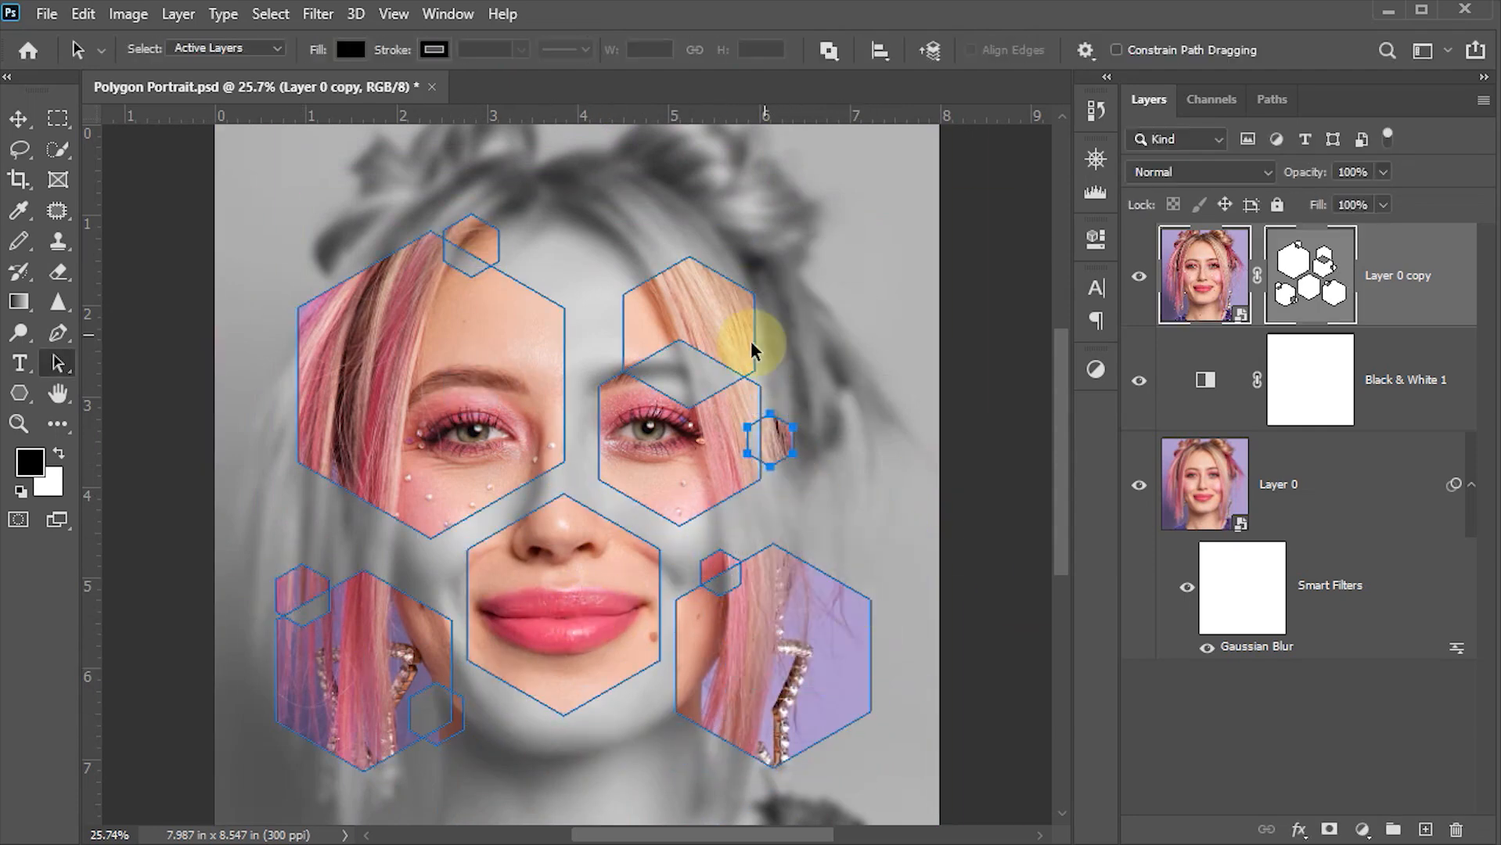
Step: Enlarge the hexagon above the right-side eye and place another small hexagon copy at the right-side earring hexagon's upper outer corner
key(ctrl+t)
drag(755, 257, 781, 227)
key(Return)
drag(775, 446, 848, 583)
key(v)
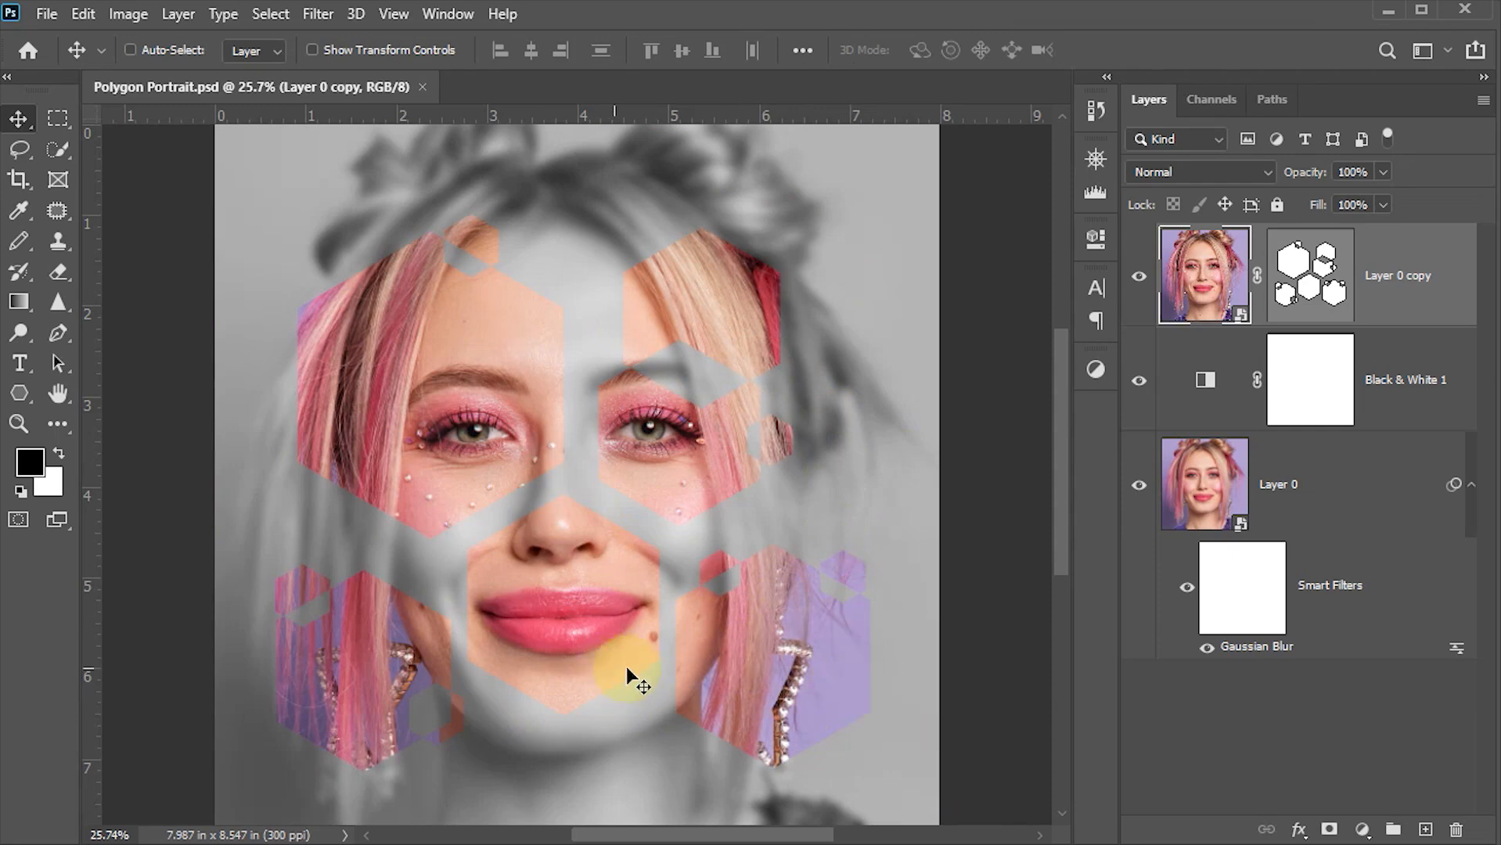
Step: Create a new empty layer on top and load the Layer 0 copy vector mask as a selection
click(1425, 830)
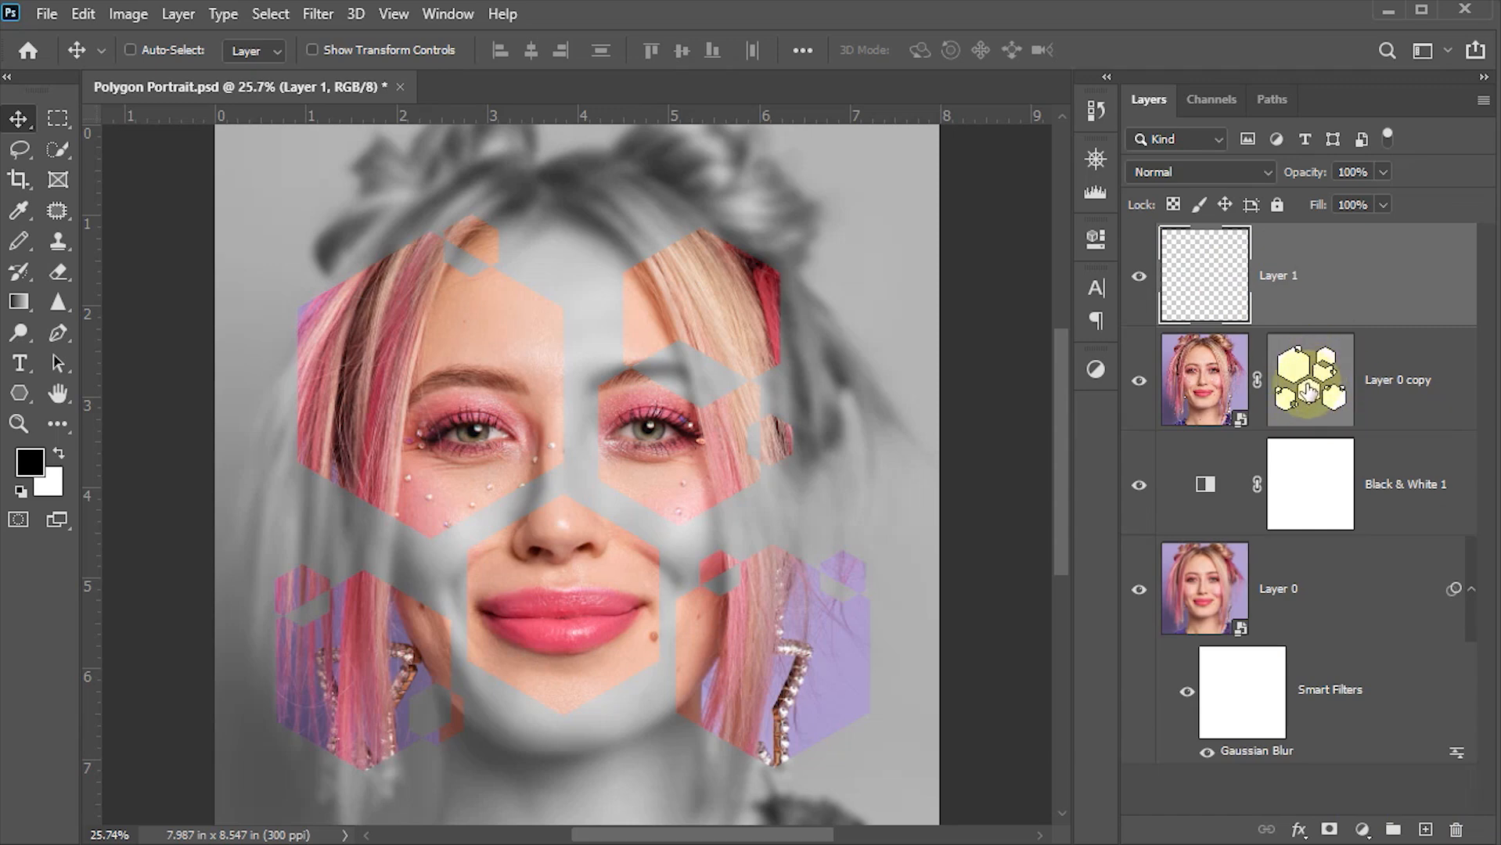
ctrl+click(1308, 389)
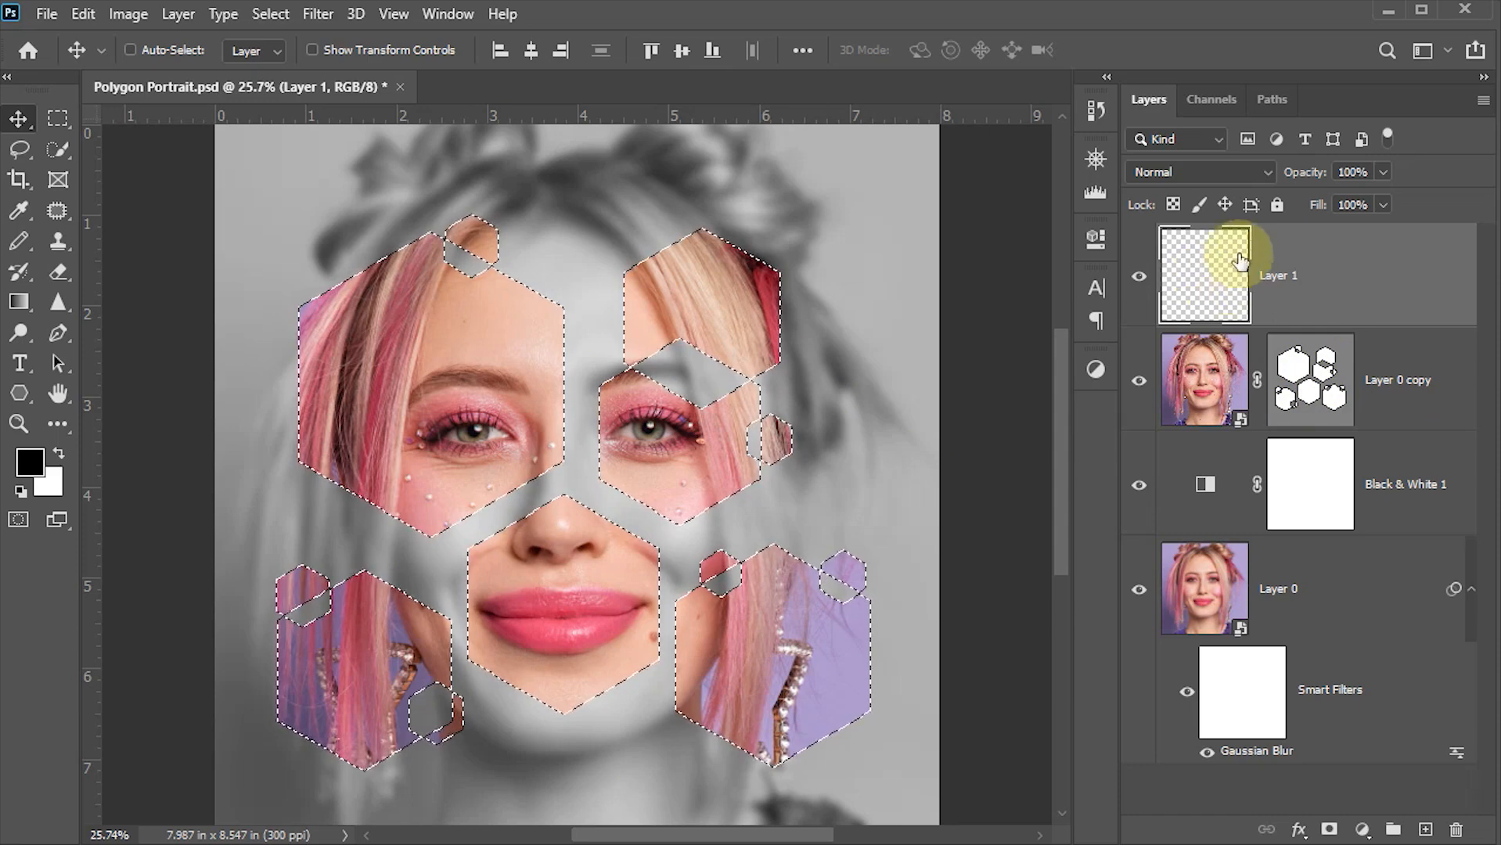
Step: Choose the Pencil tool and set its brush size to 10 px
click(22, 239)
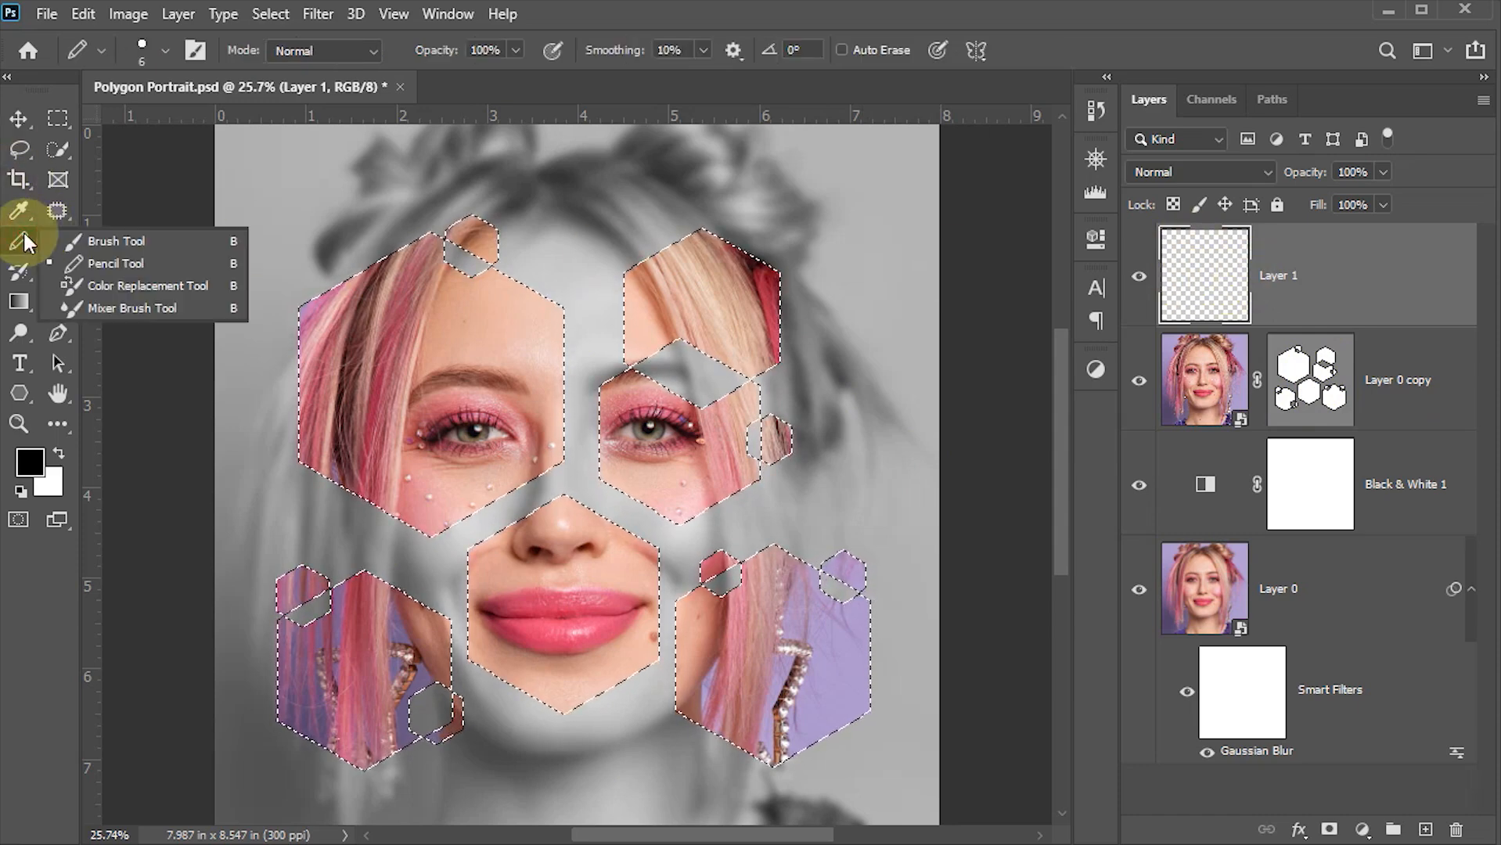
click(106, 256)
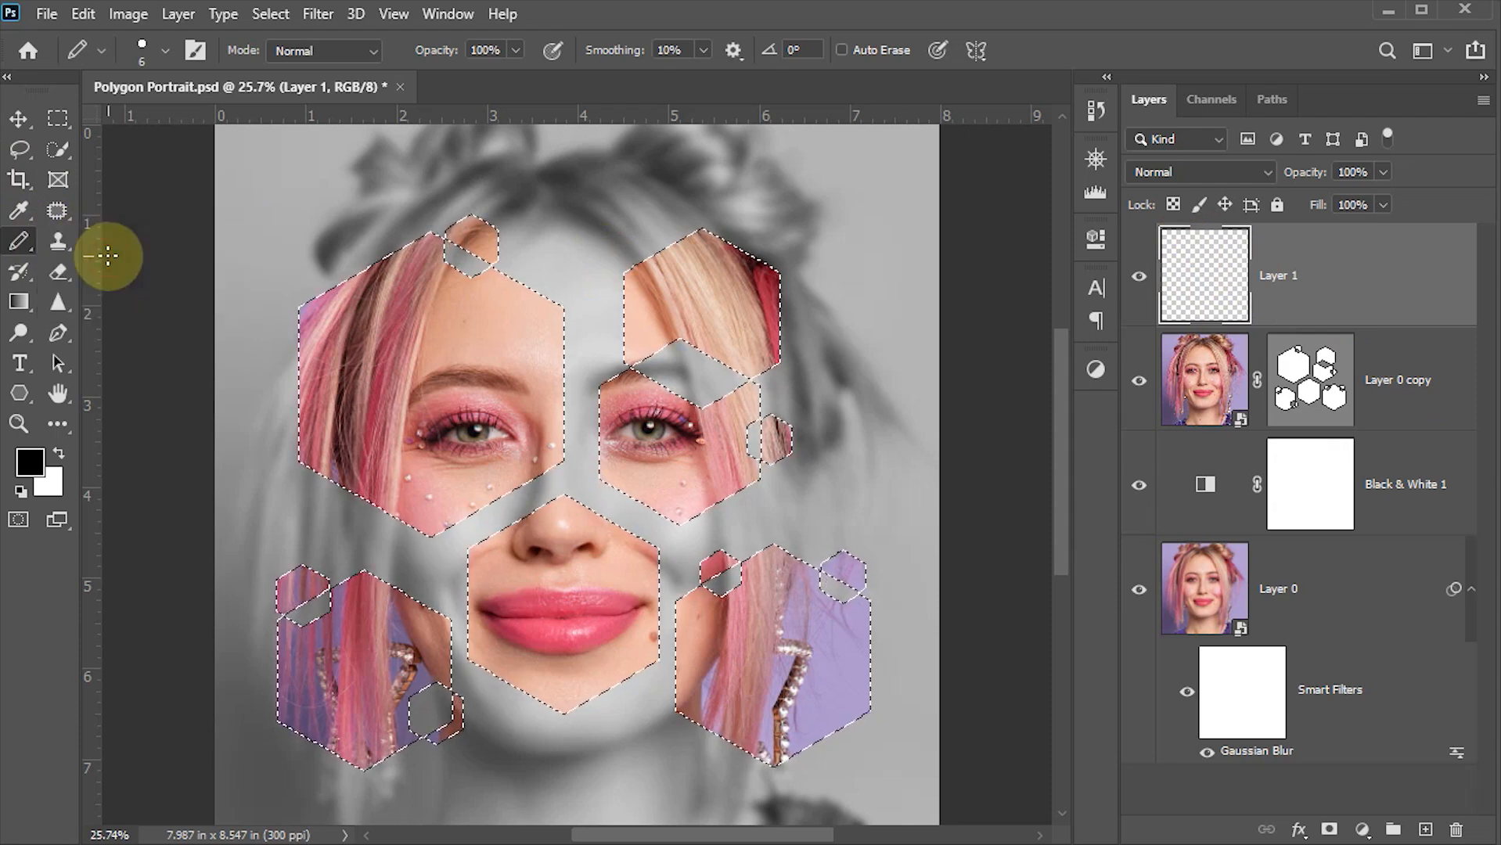
click(171, 56)
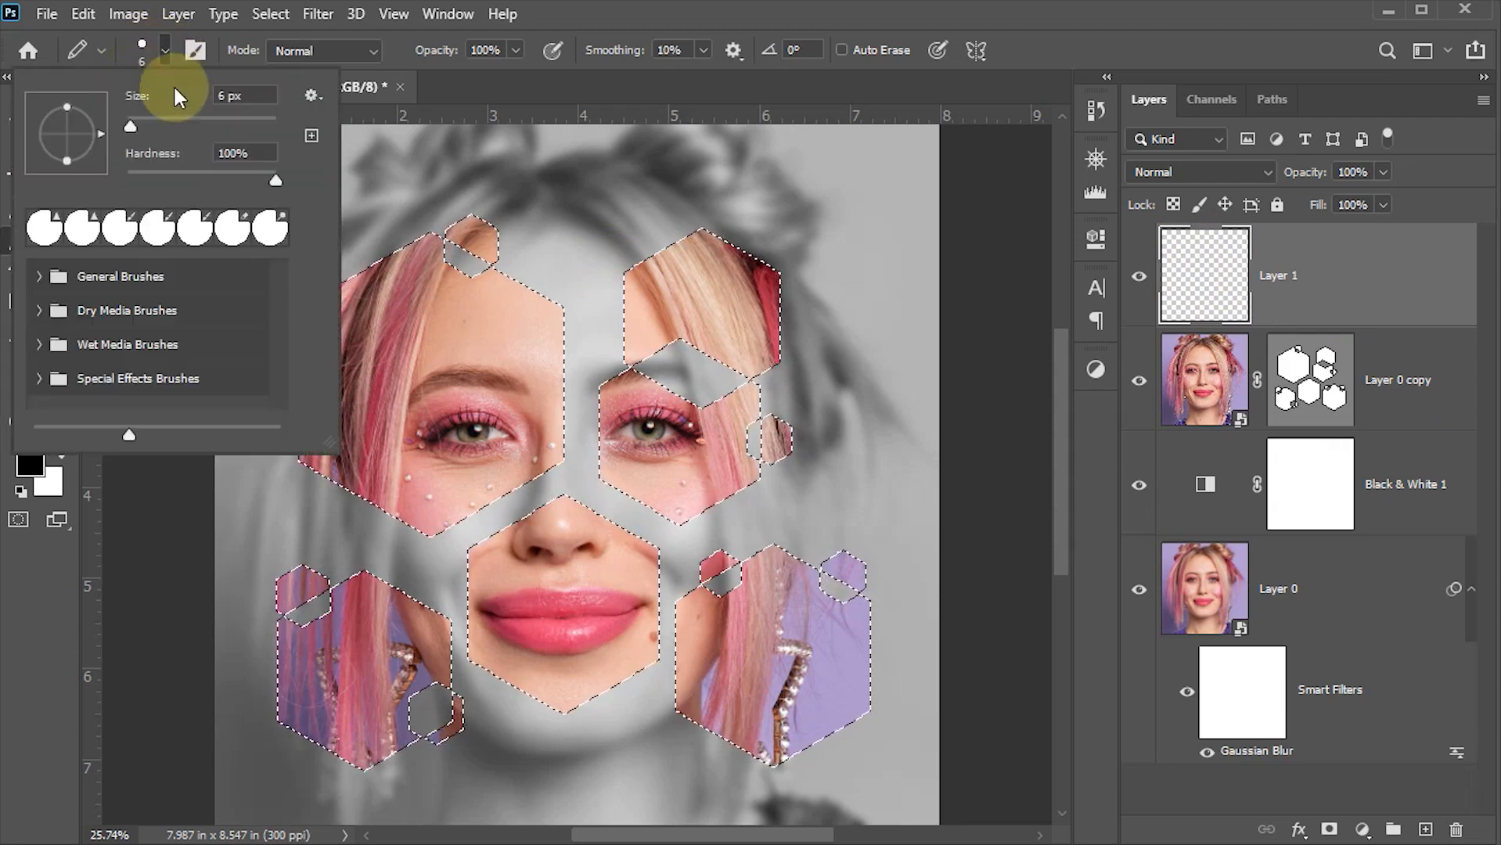
click(238, 94)
text(10)
key(Return)
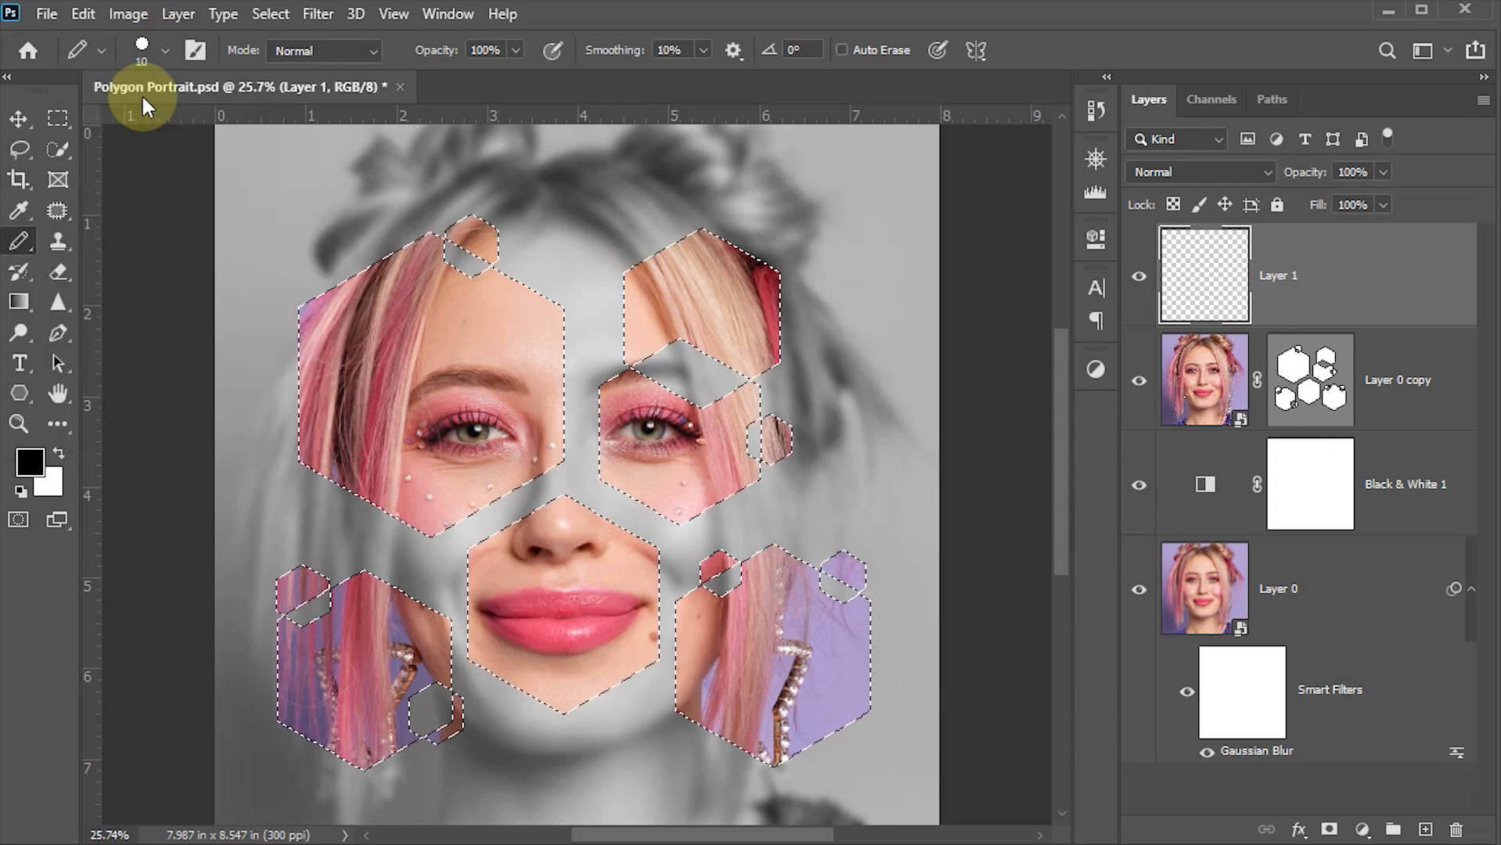
click(162, 51)
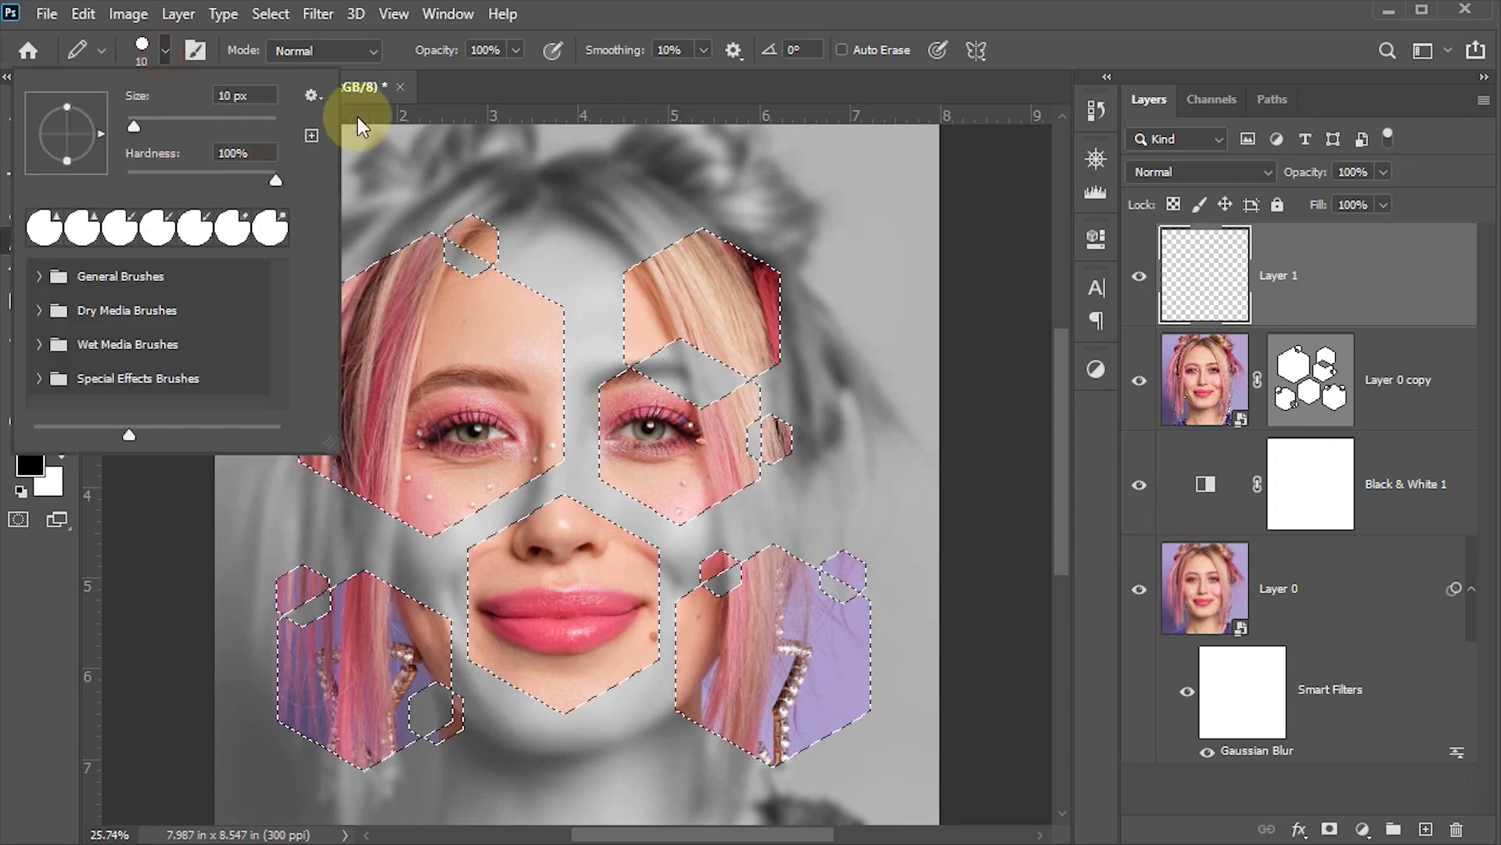
click(490, 49)
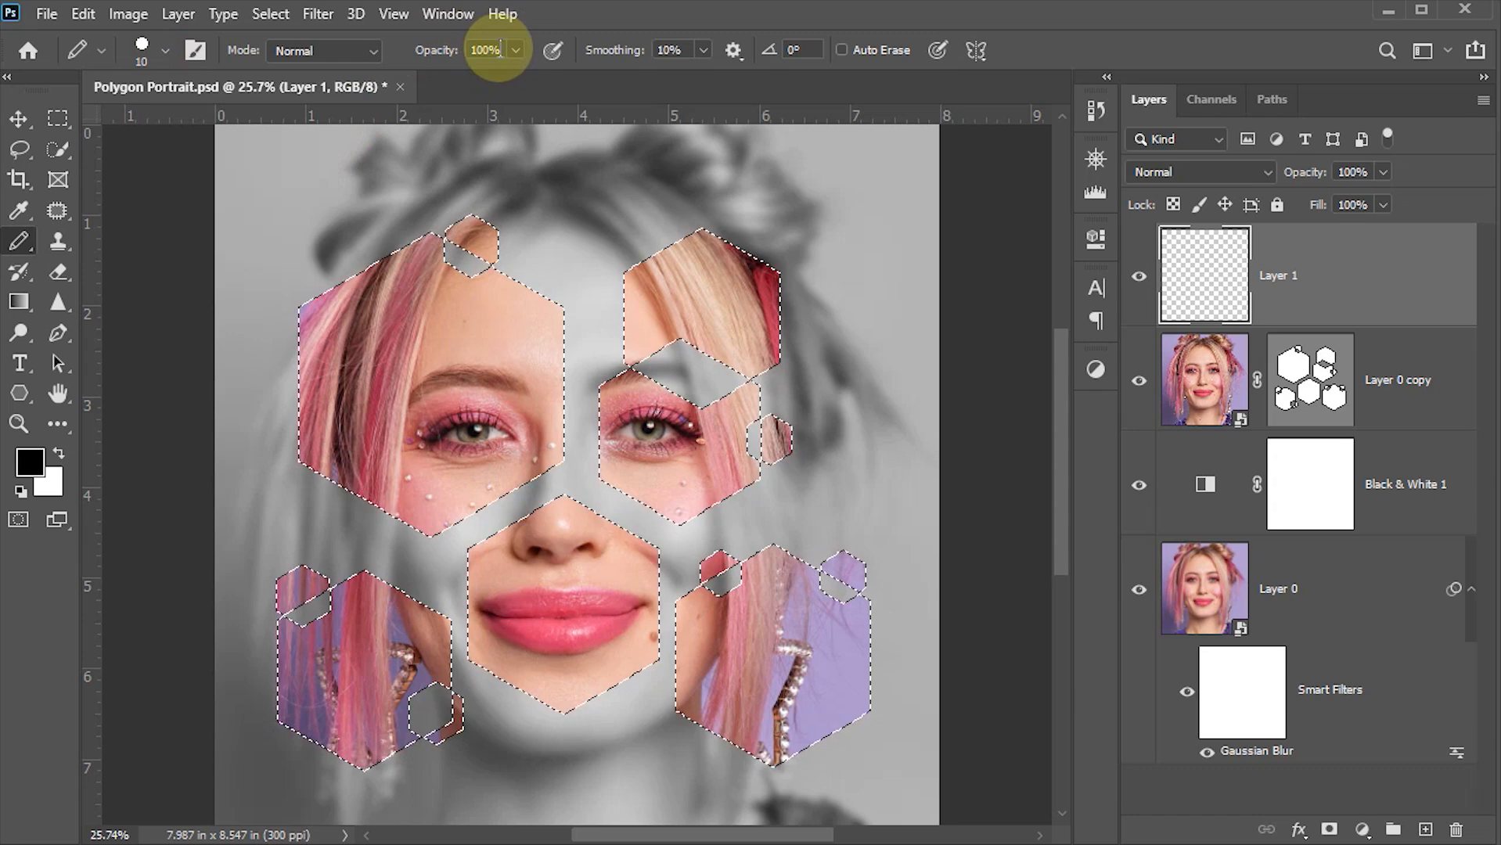
Step: Stroke the hexagon selection on Layer 1 with a 5 px black line placed Inside, deselect it and return to the Move tool
click(77, 14)
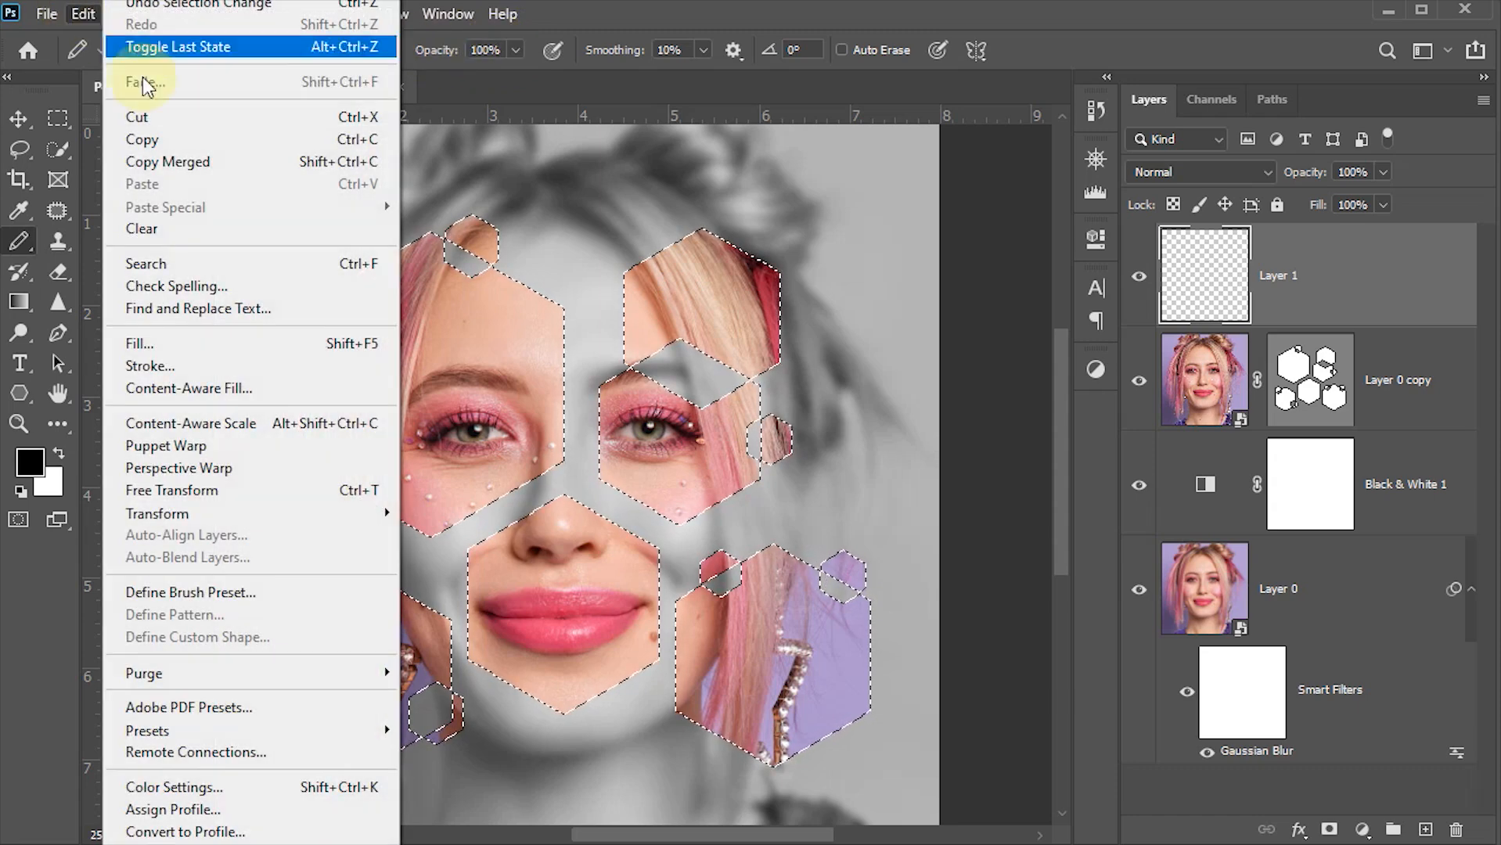
click(156, 366)
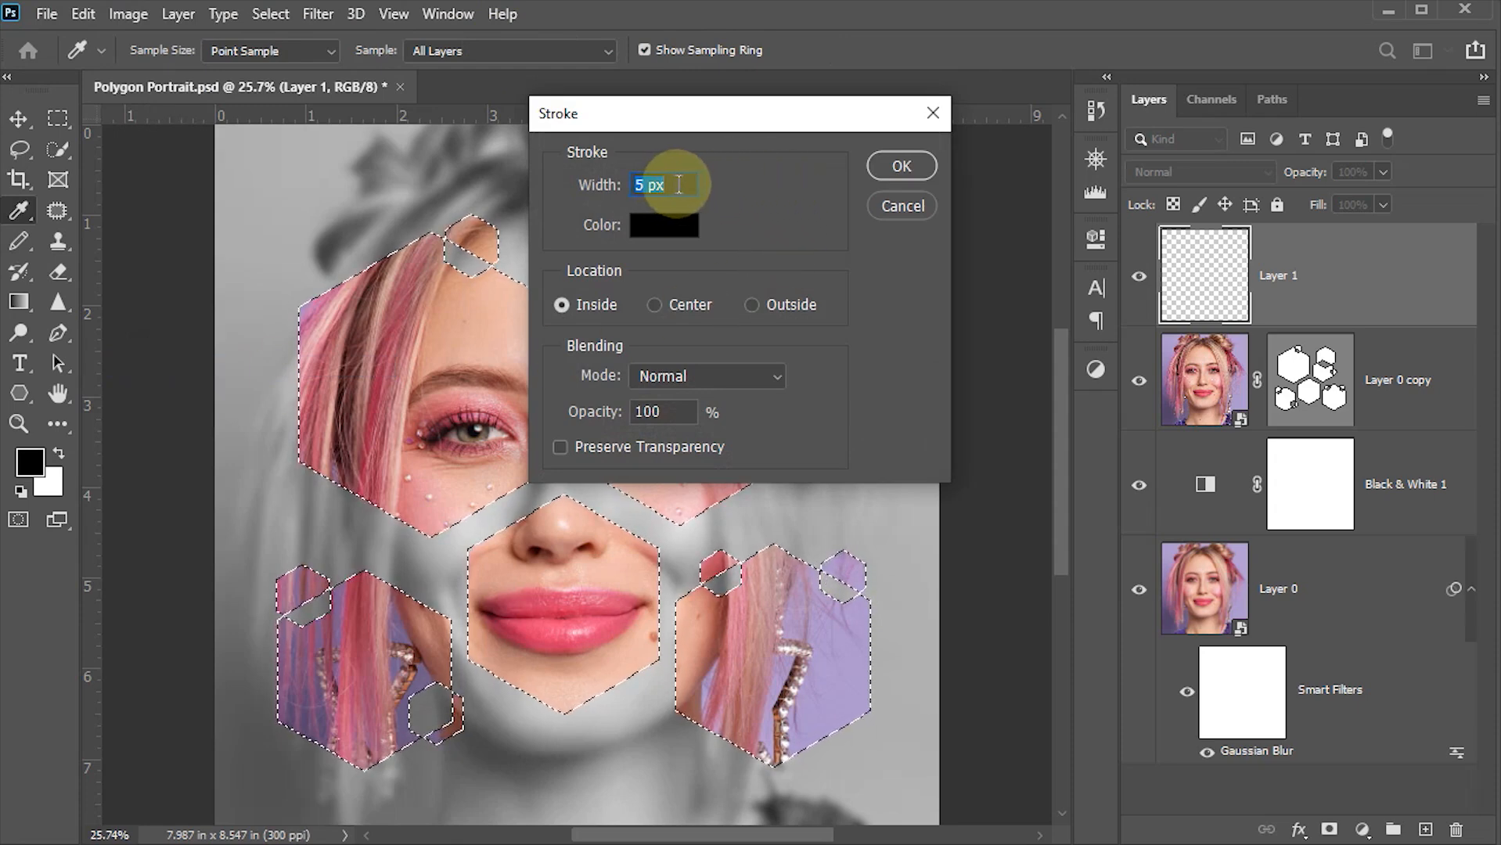
text(5)
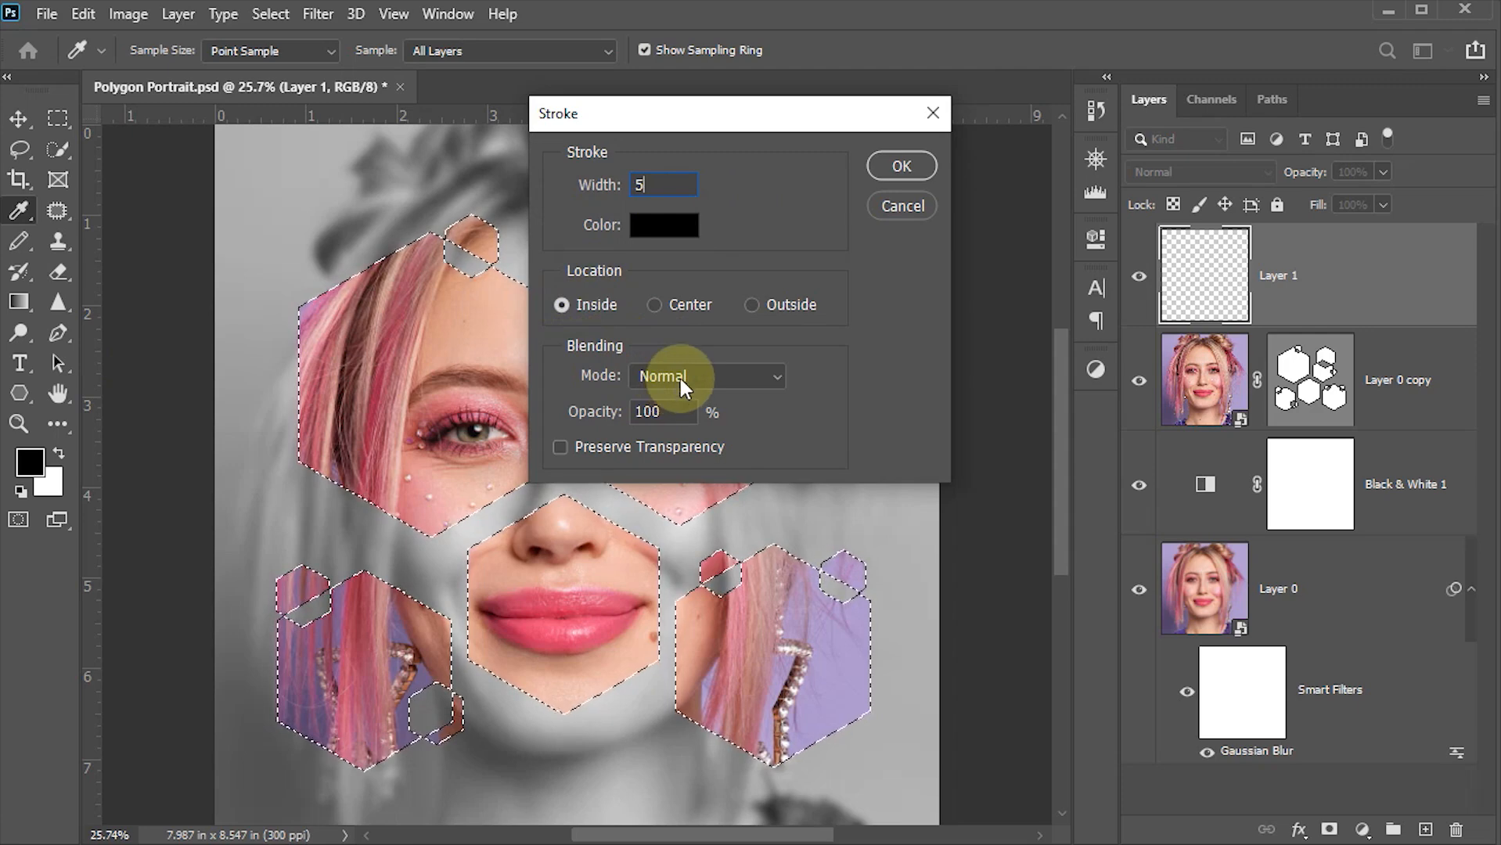
click(882, 162)
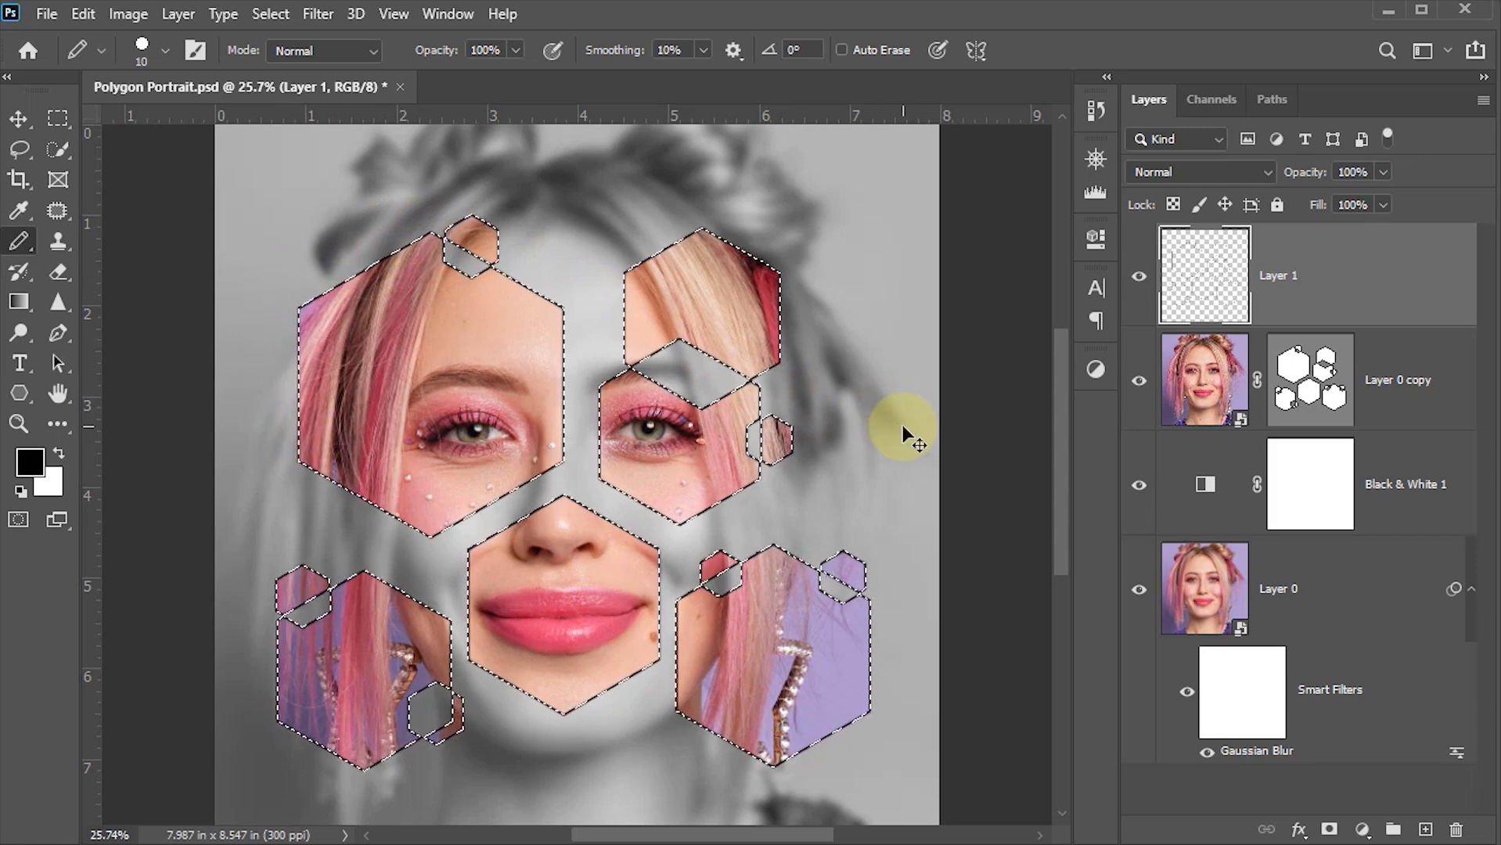
key(ctrl+d)
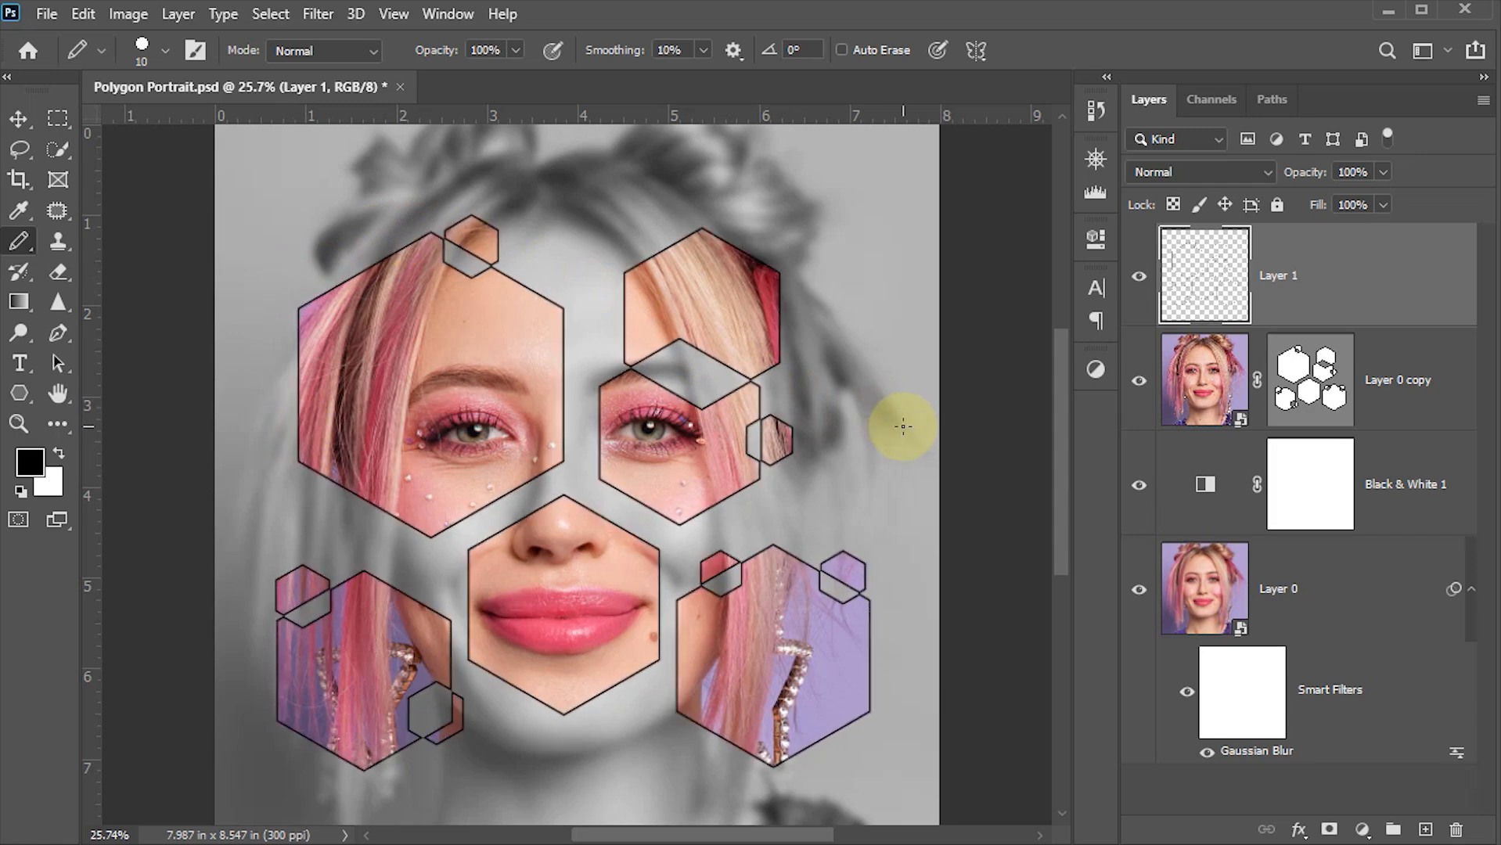
click(21, 118)
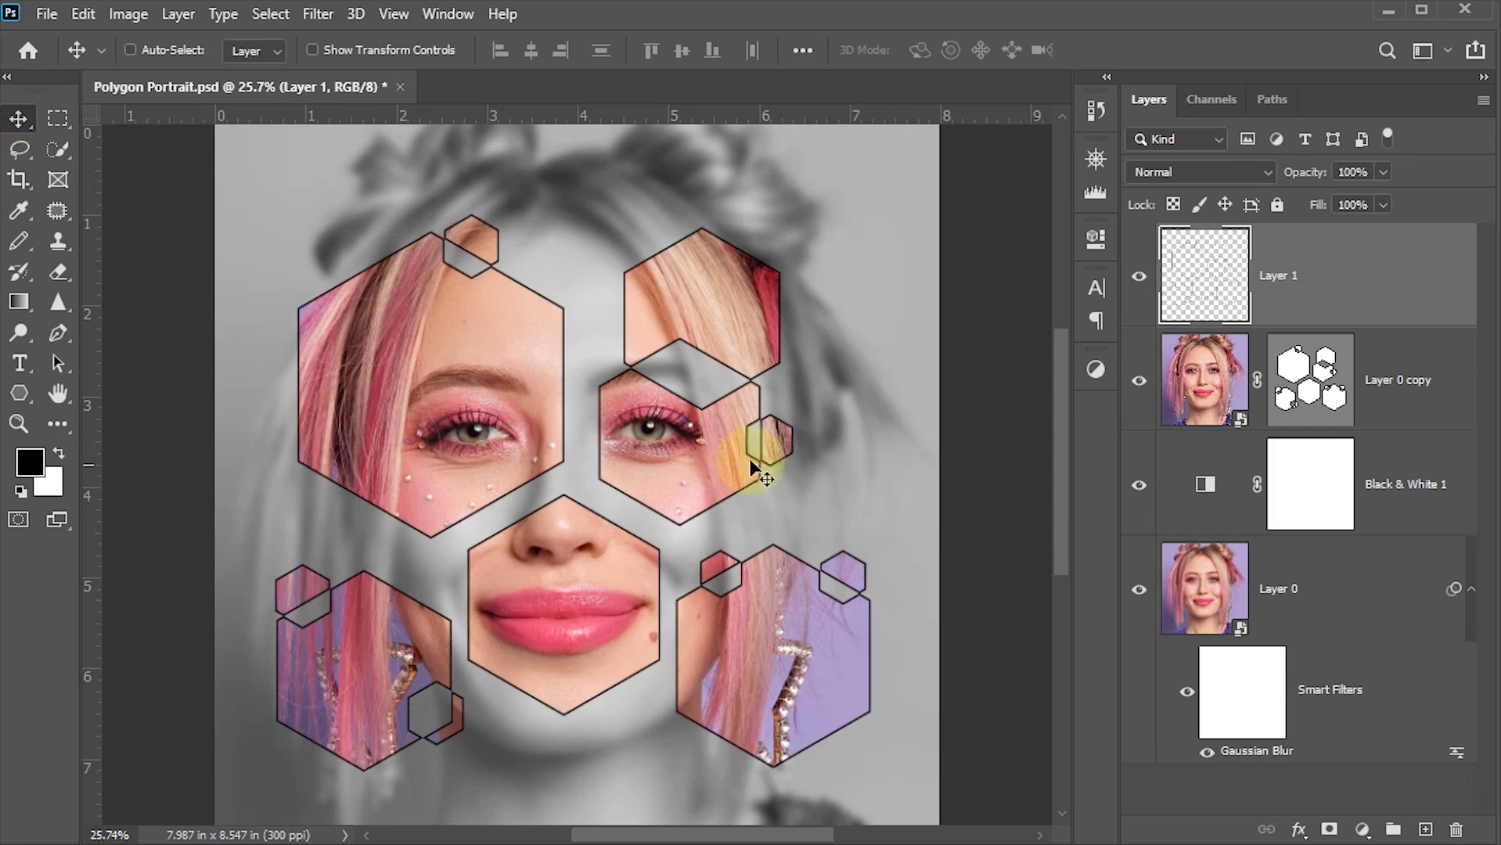
Step: Apply a white (ffffff) Color Overlay layer style to the stroked outlines on Layer 1
double_click(1372, 282)
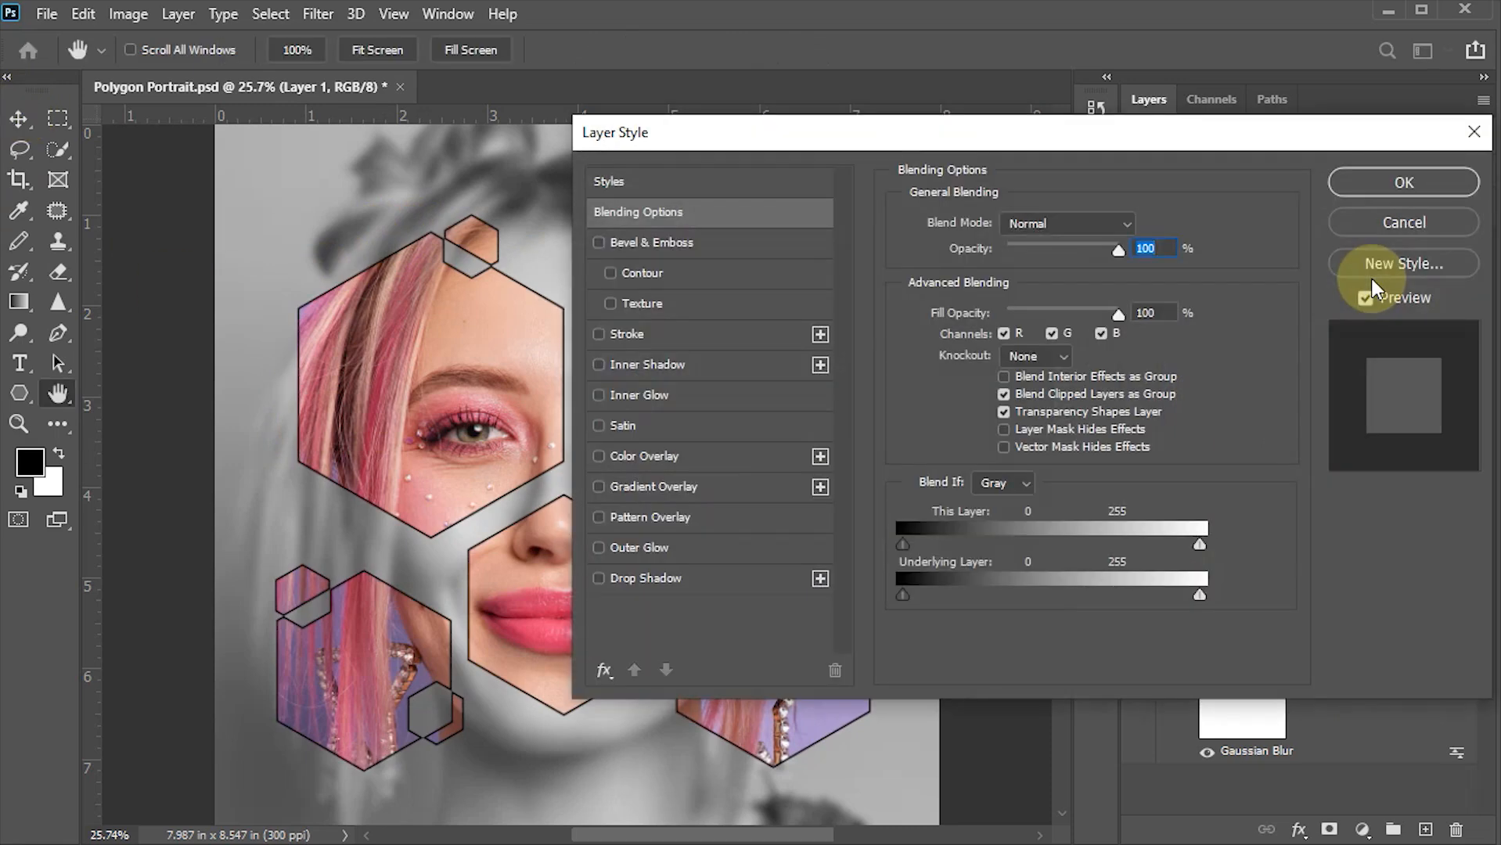
drag(810, 134, 1012, 140)
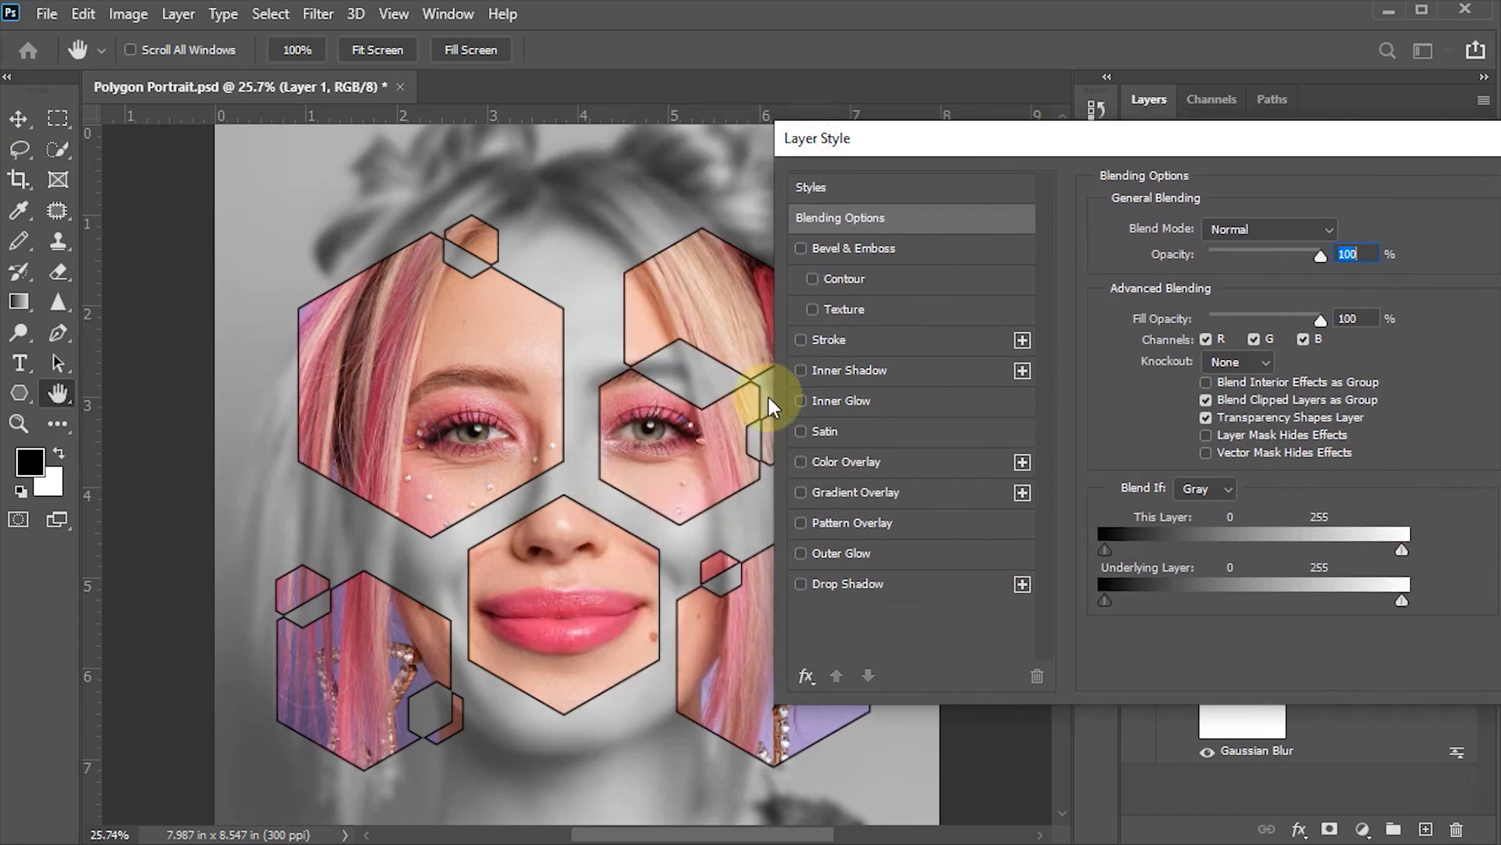
click(821, 462)
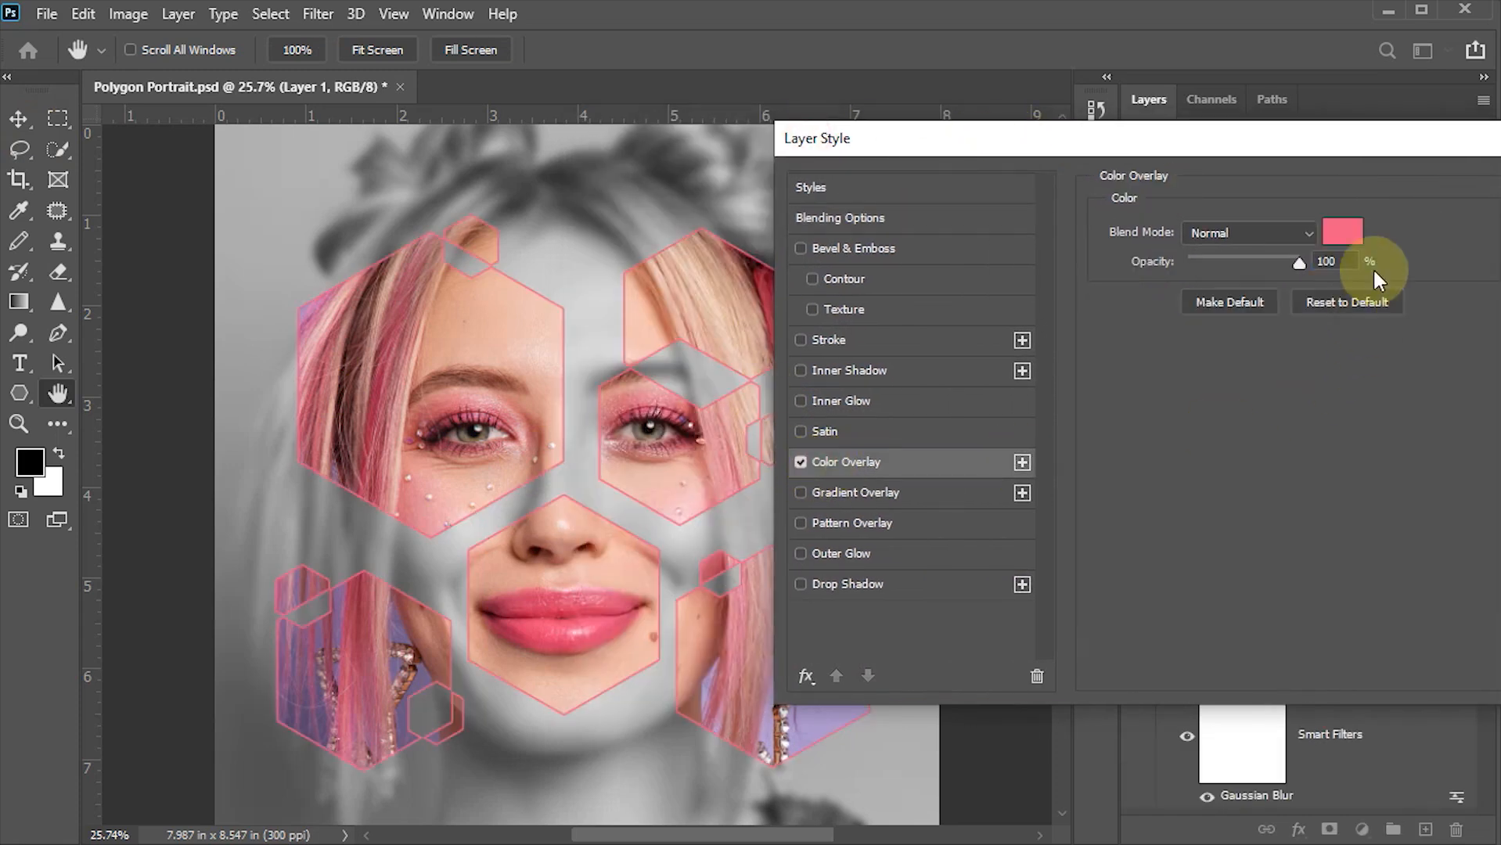
click(1337, 236)
drag(1065, 213, 781, 76)
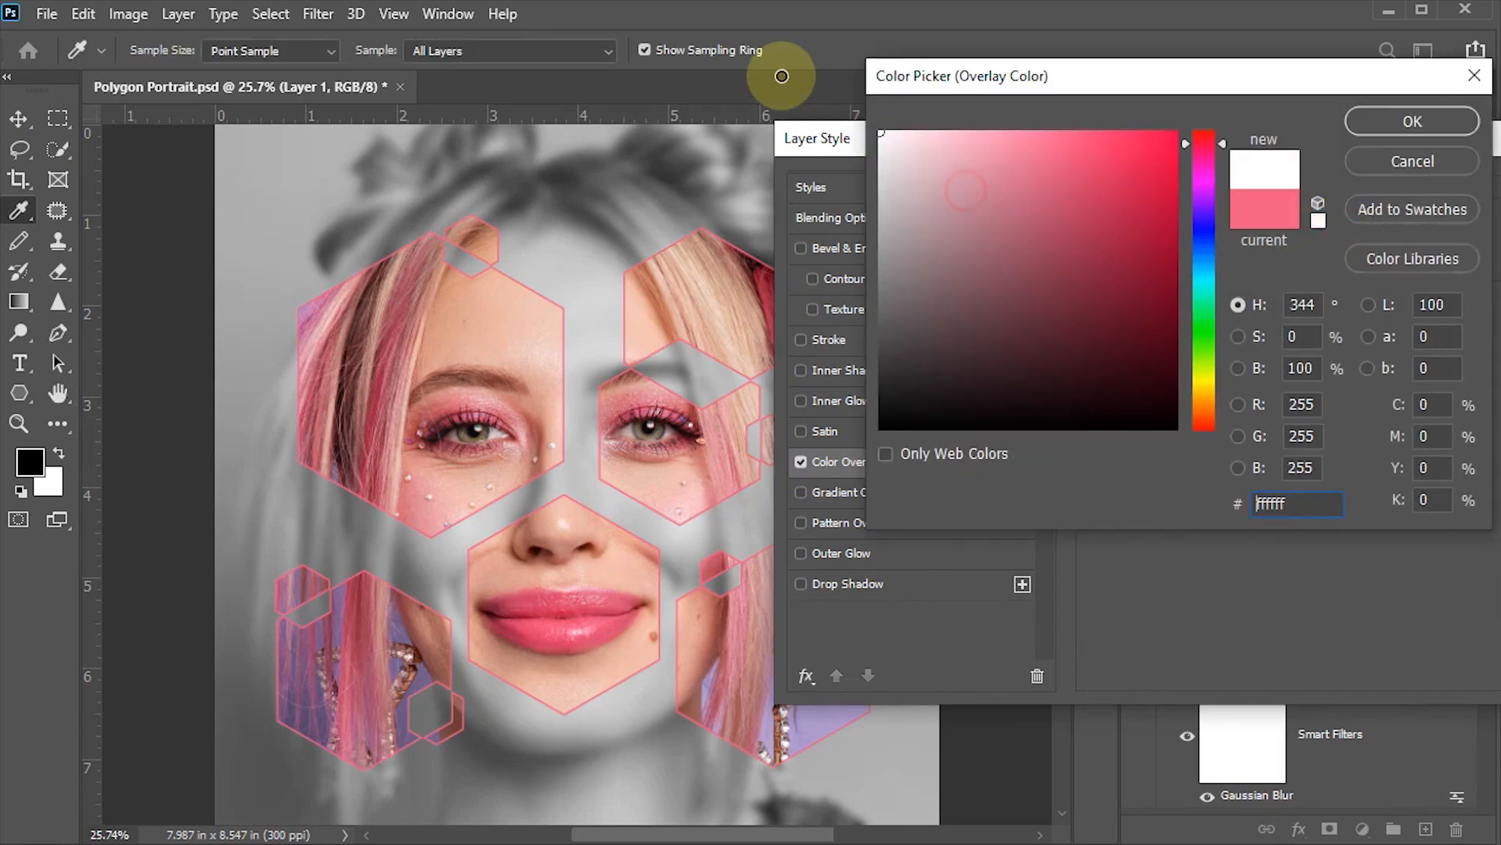
click(1391, 118)
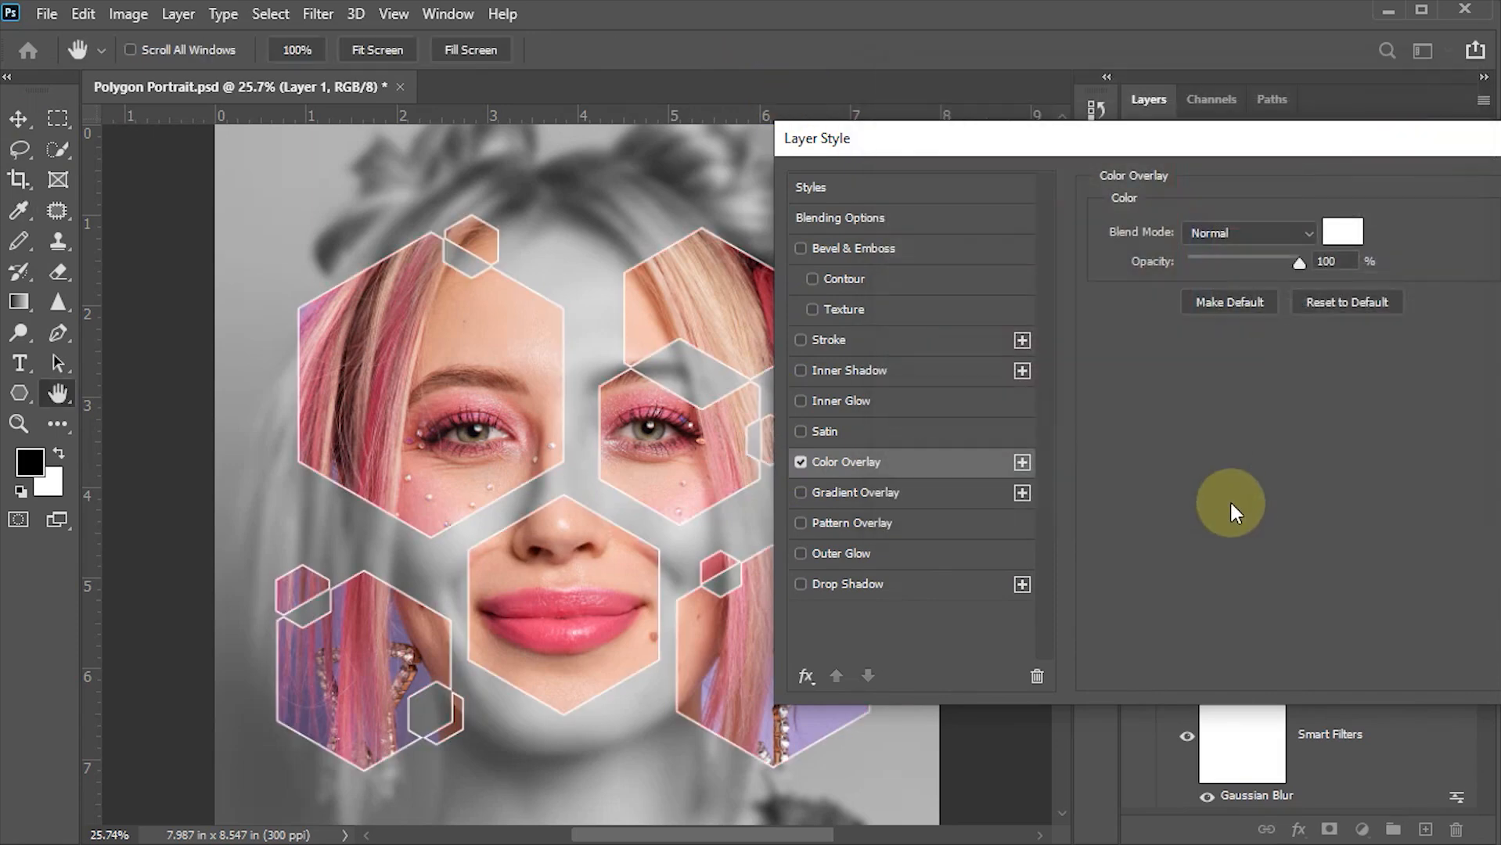
drag(1316, 137, 979, 144)
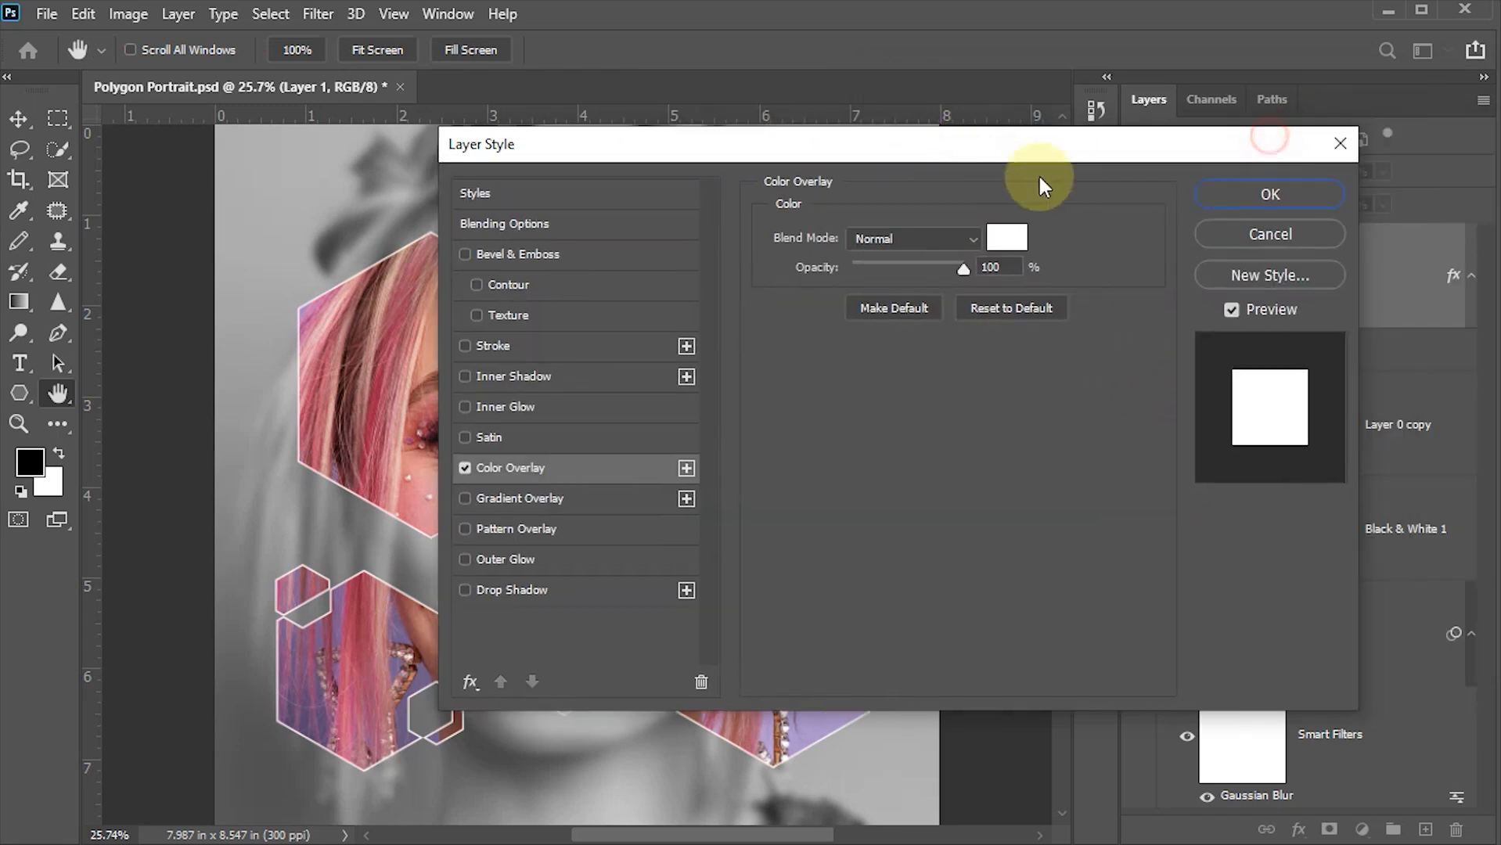
click(1229, 199)
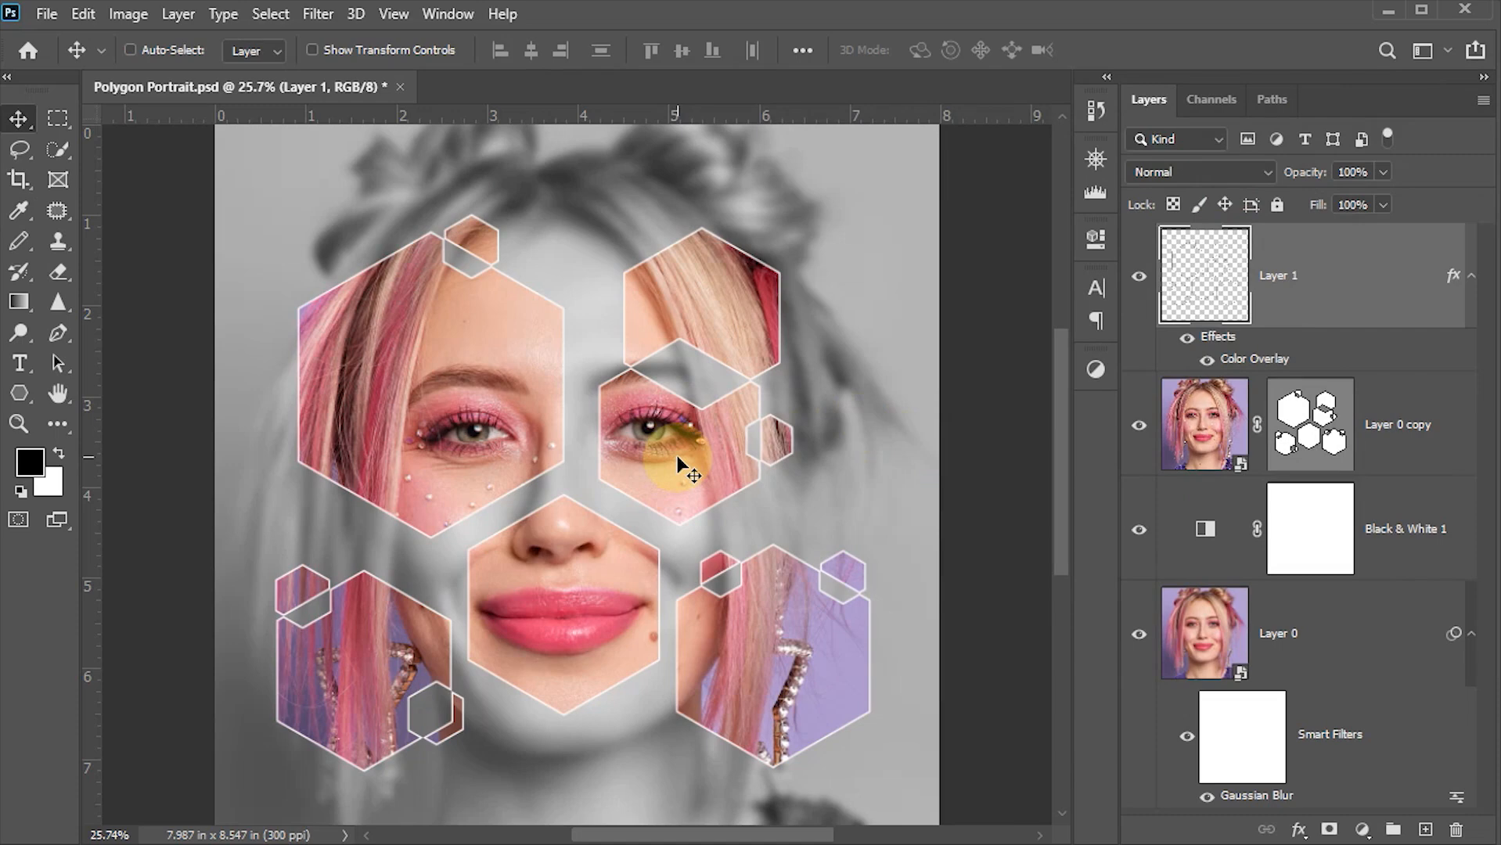
Step: Set the opacity of Layer 1 to 60% and save the document
click(1371, 171)
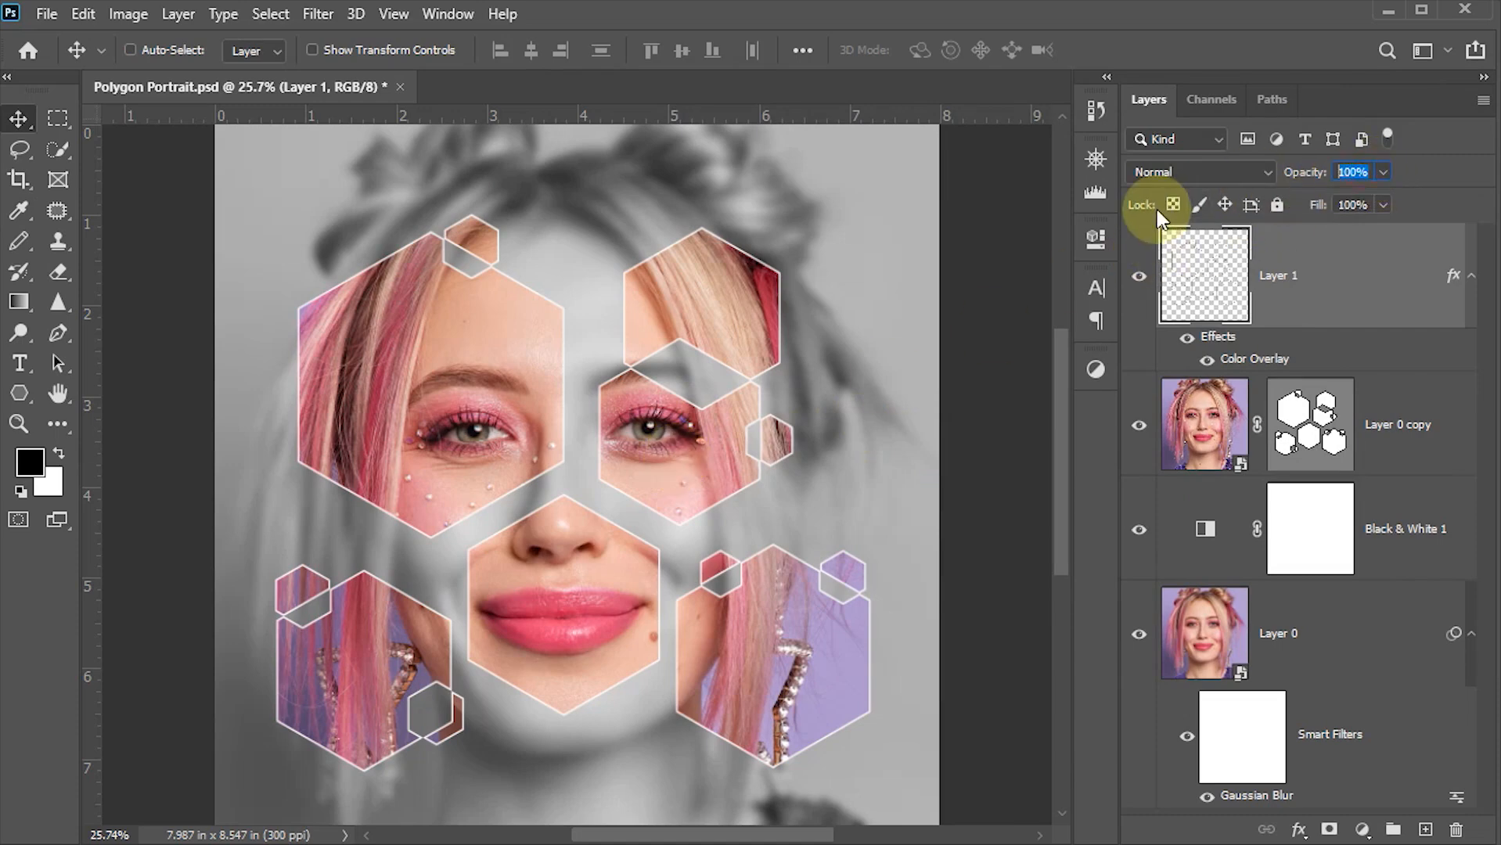
text(60)
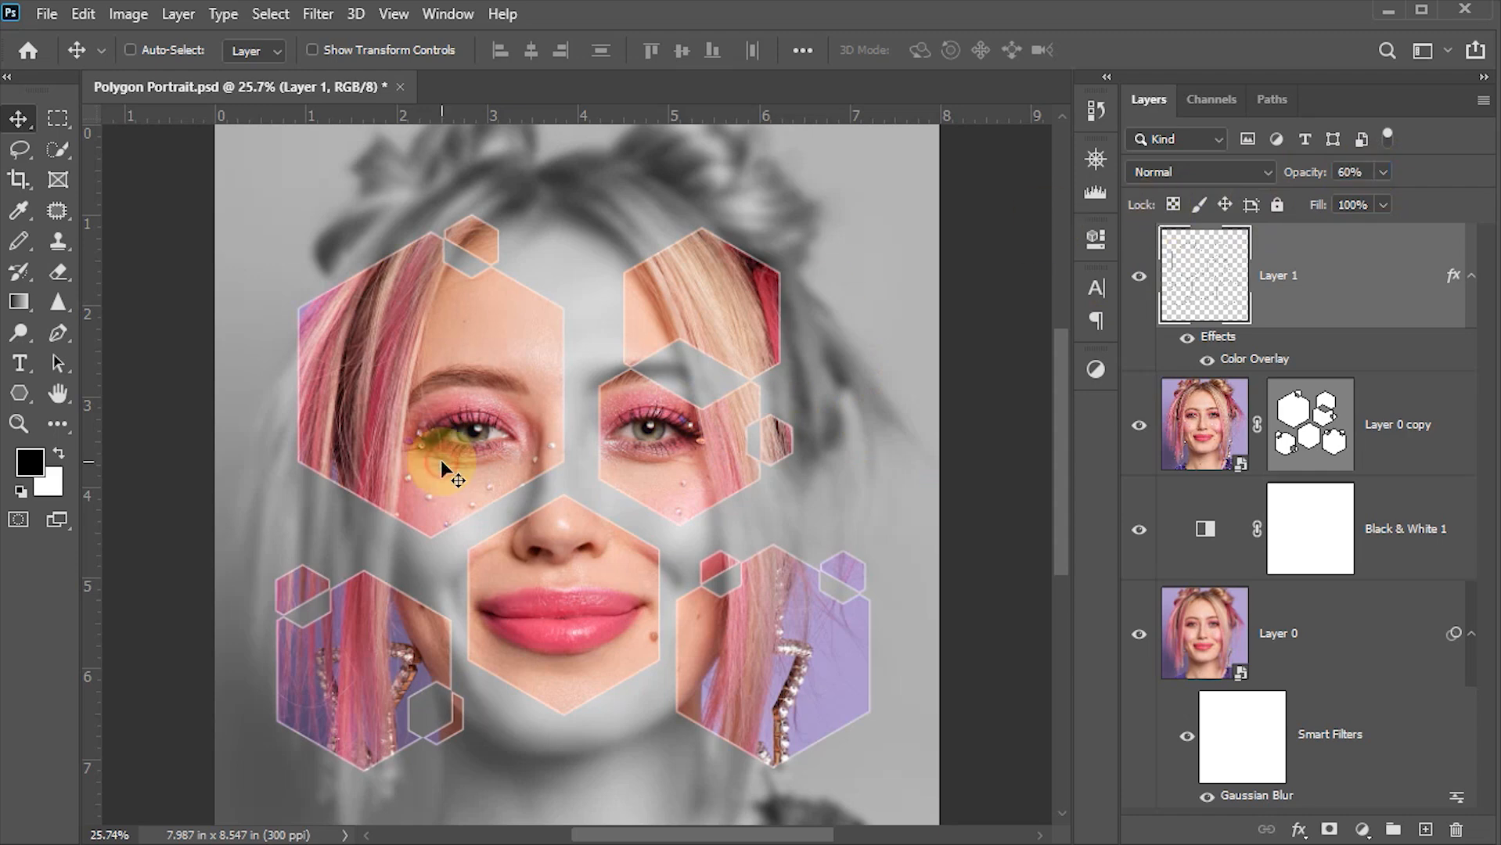
key(ctrl+s)
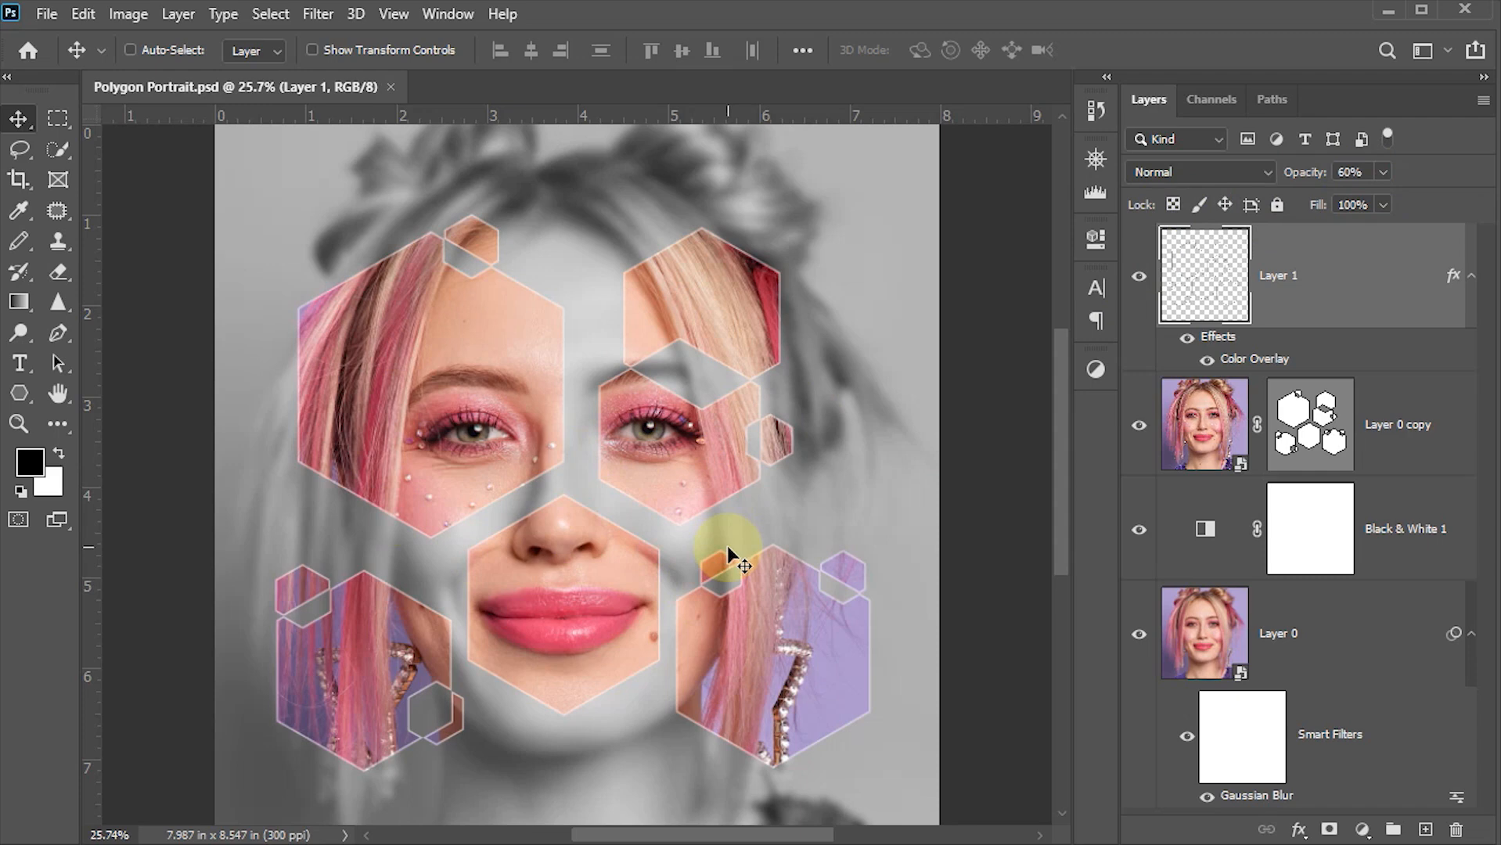
Step: Duplicate Layer 1 and rotate the copied hexagon outlines 180° with Free Transform
key(ctrl)
key(ctrl+j)
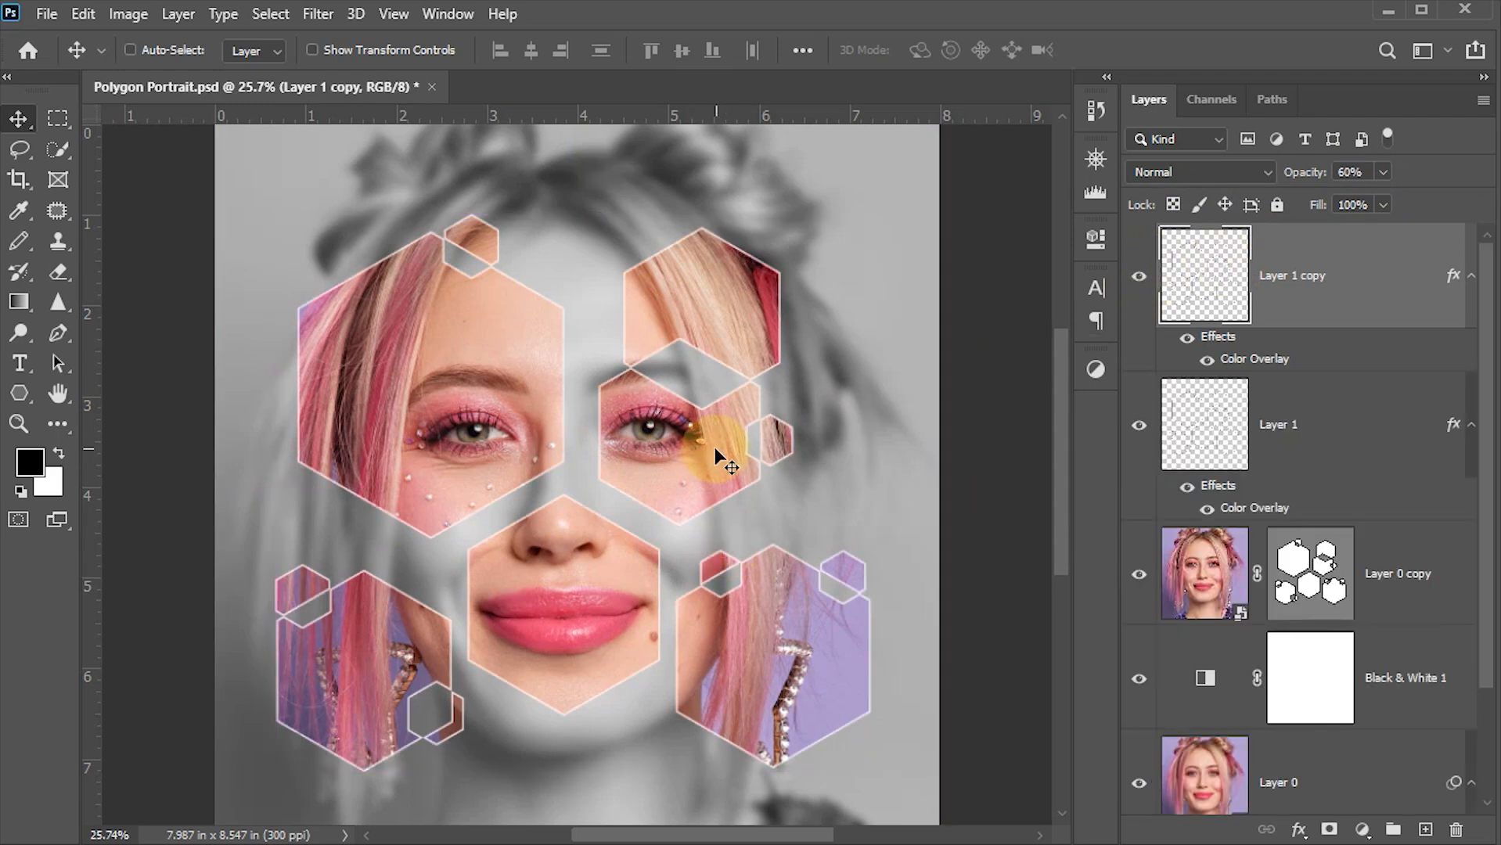
key(ctrl+t)
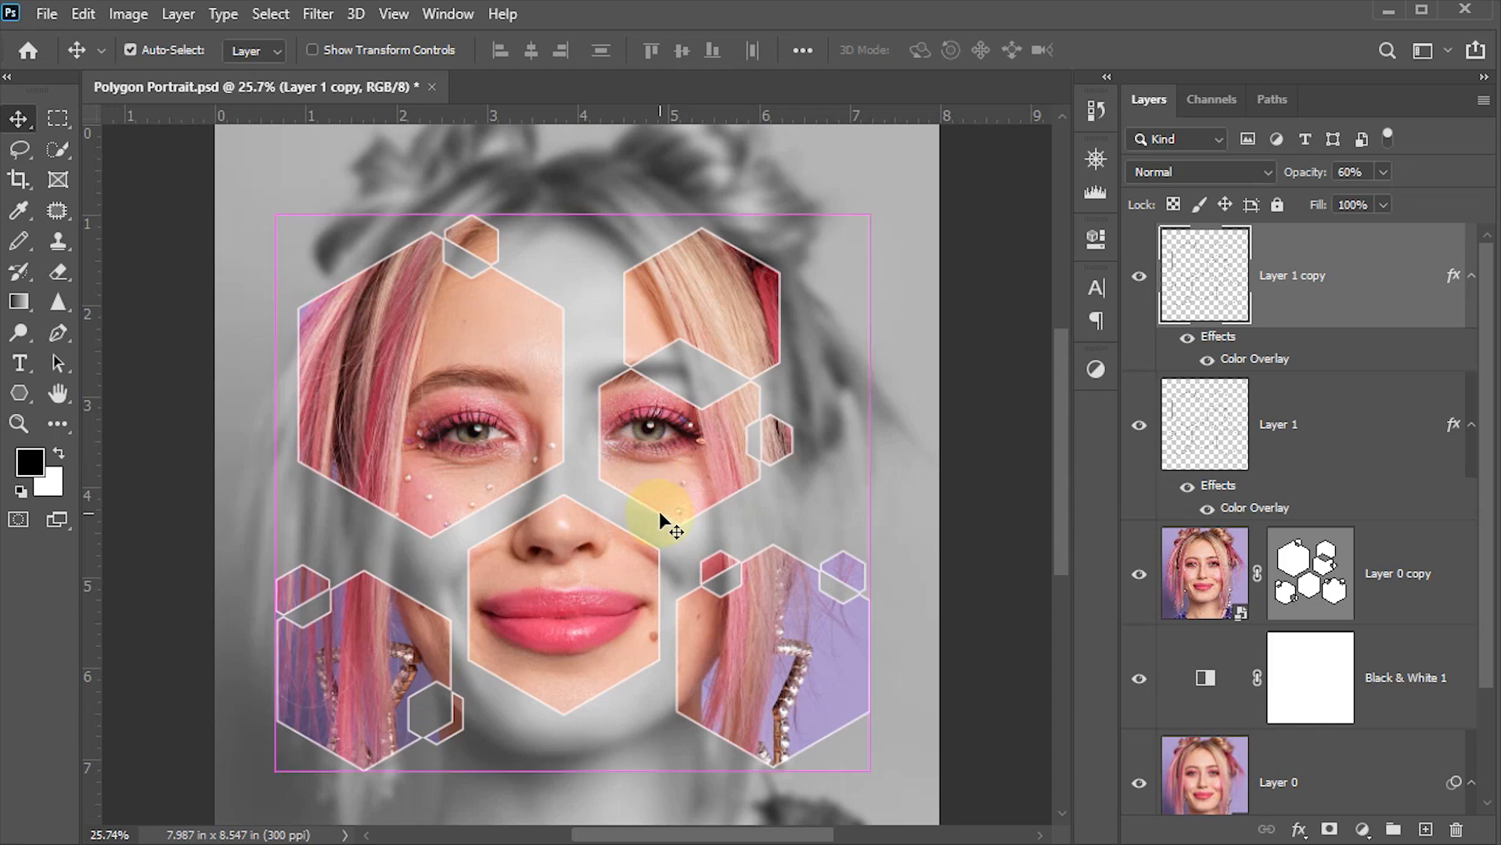
right_click(680, 312)
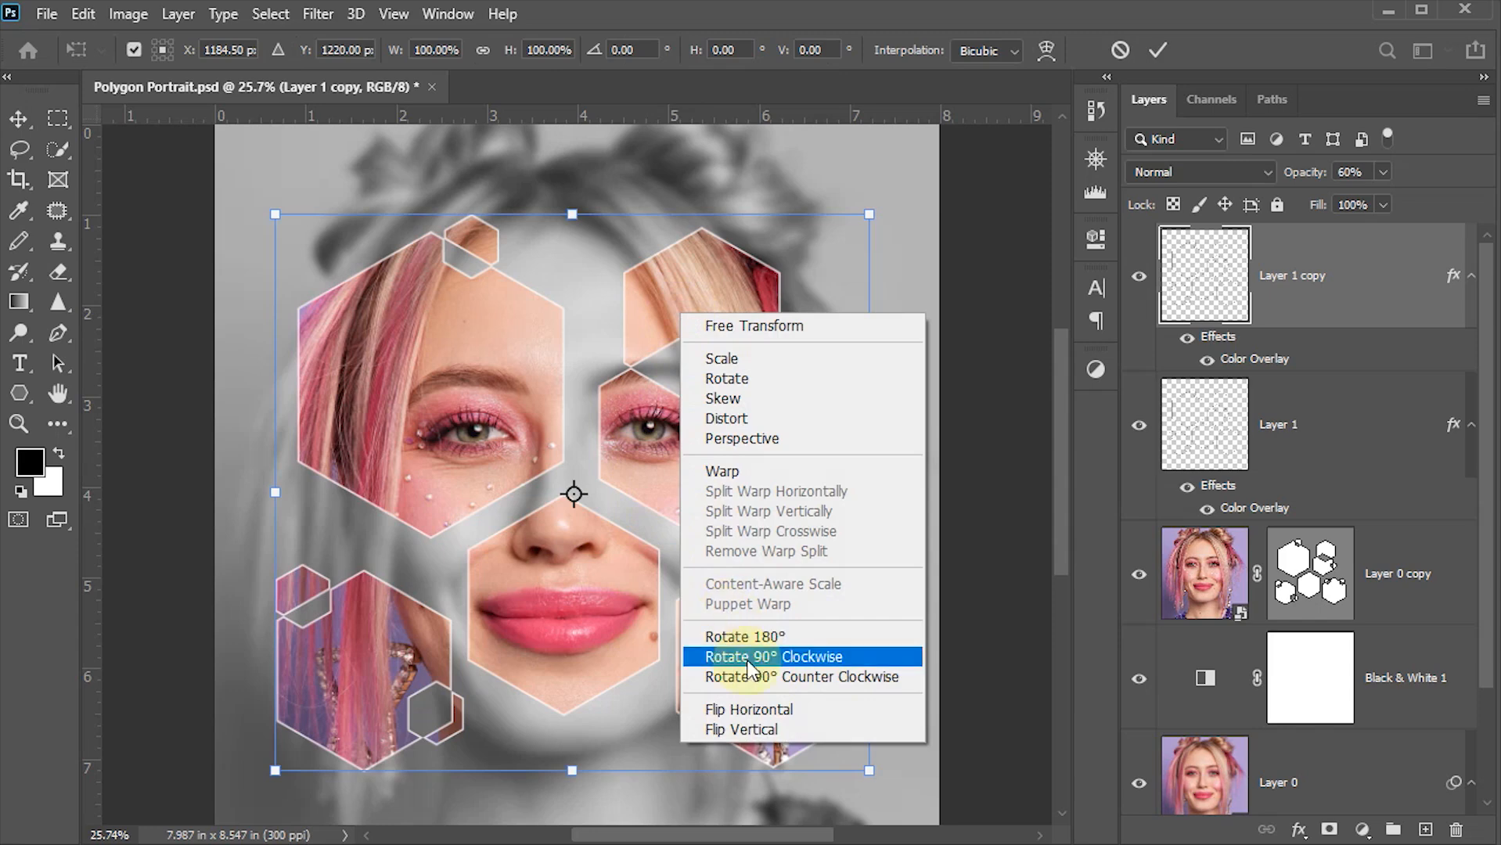
click(753, 637)
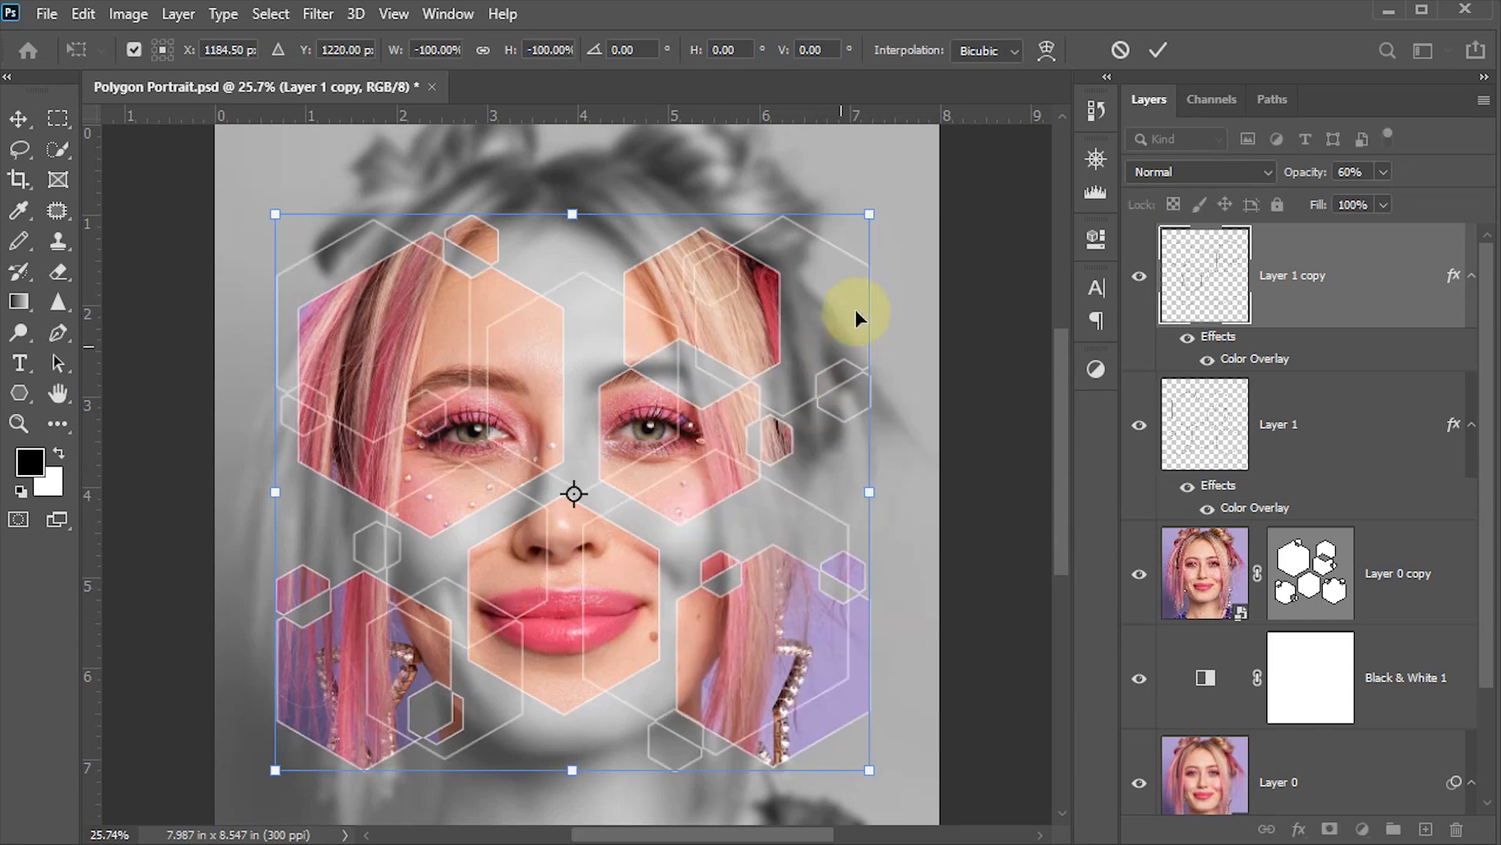
Step: Enlarge the rotated outlines to about 119.3% and shift them horizontally to about X 1200.5 px so they fit within the canvas width
drag(870, 211, 927, 155)
key(Right)
key(Right)
key(Right)
key(Right)
key(Right)
key(Right)
key(Right)
key(Right)
key(Right)
key(Right)
key(Right)
key(Right)
key(Right)
key(Right)
key(Right)
key(Right)
key(Right)
key(Right)
key(Right)
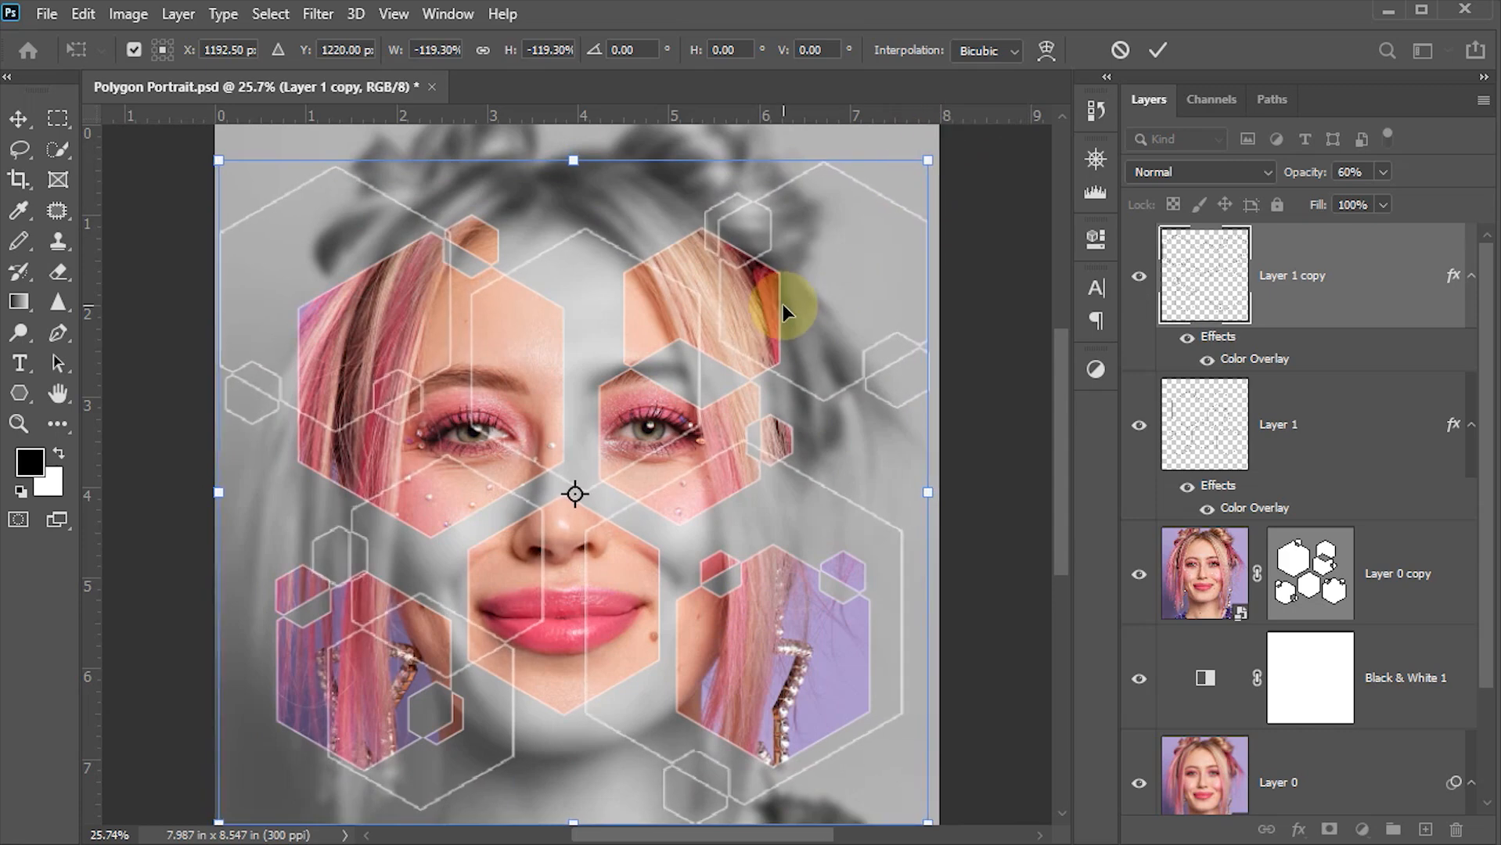
key(Left)
key(Left)
key(Left)
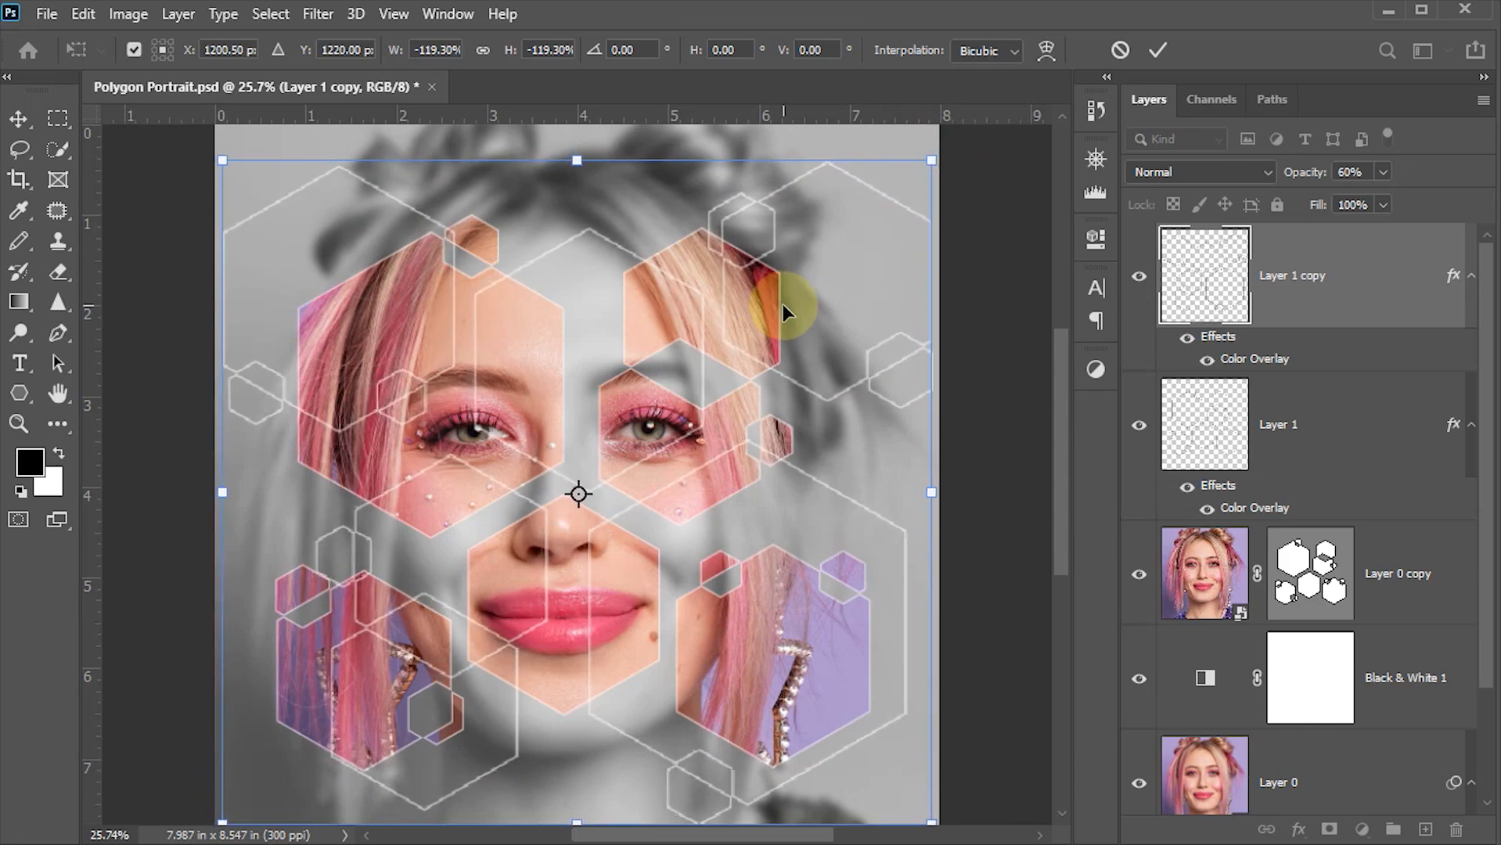
click(1148, 47)
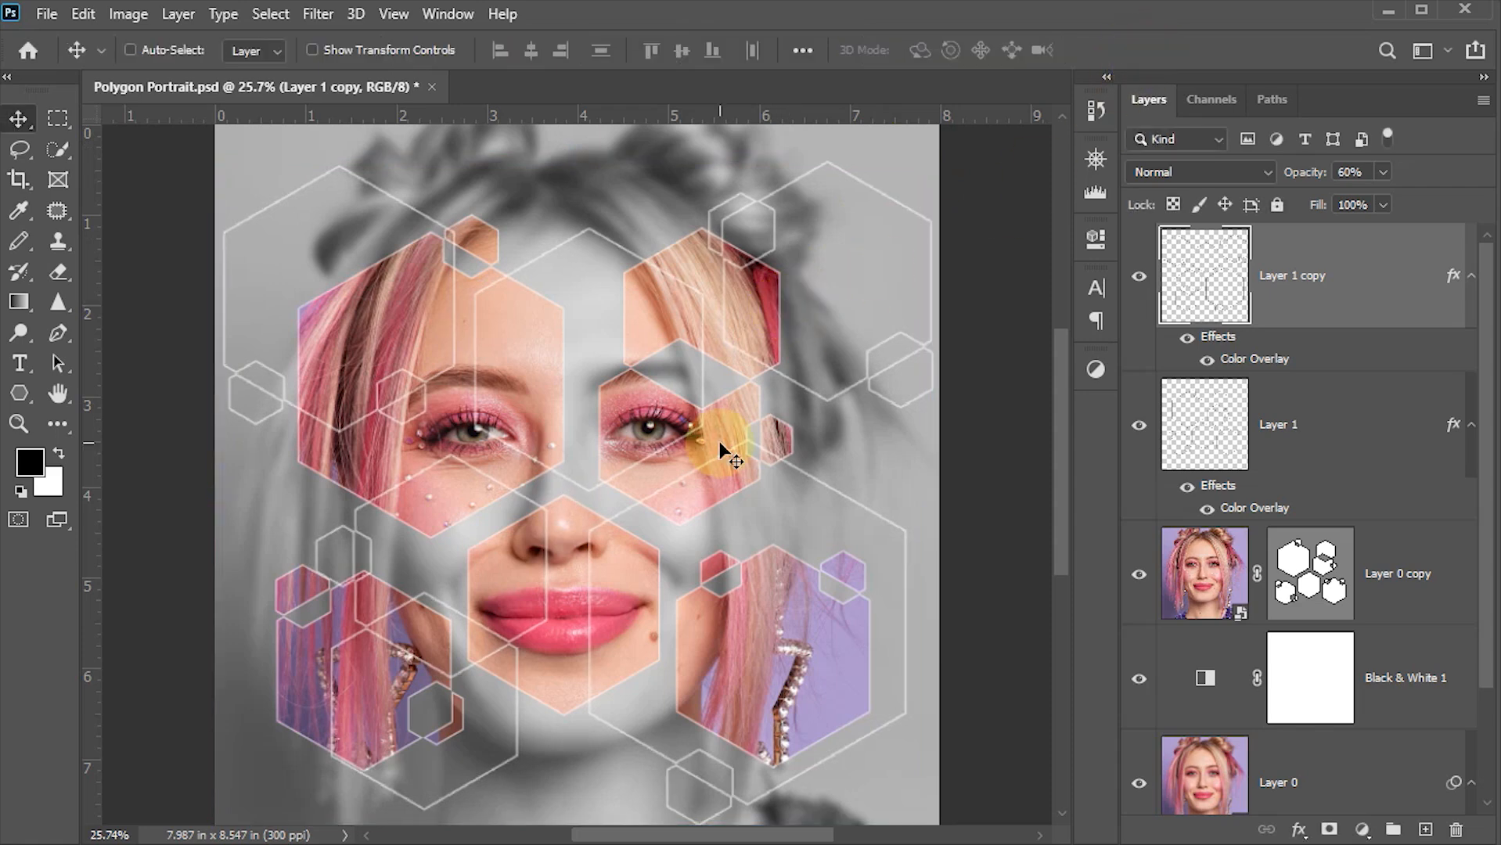
Step: Change the Color Overlay of Layer 1 copy to the pink e7527a sampled from the lips
double_click(1265, 368)
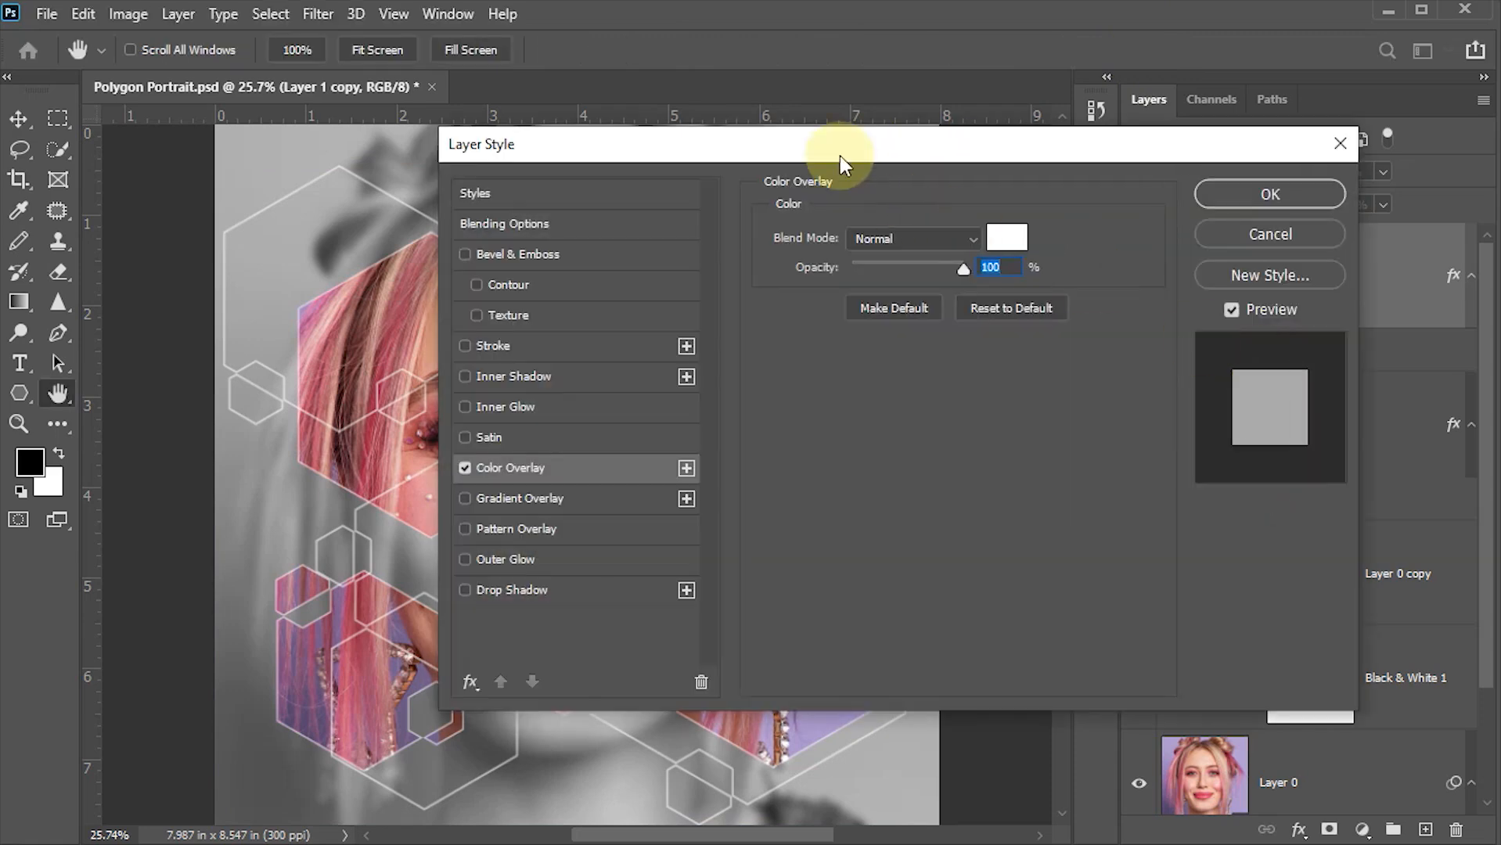
drag(840, 156, 1225, 180)
click(1276, 251)
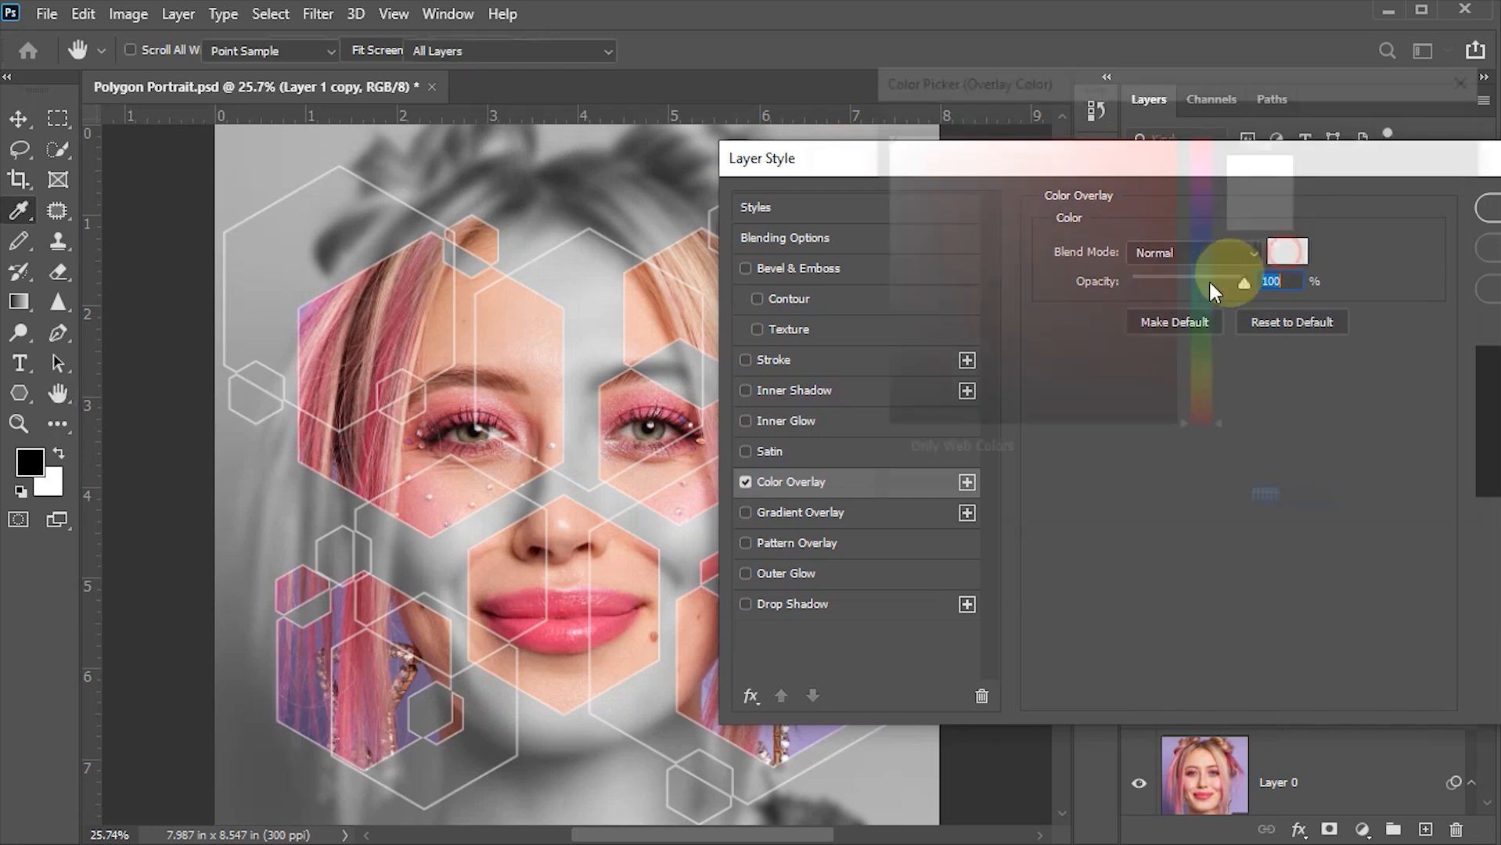
click(313, 676)
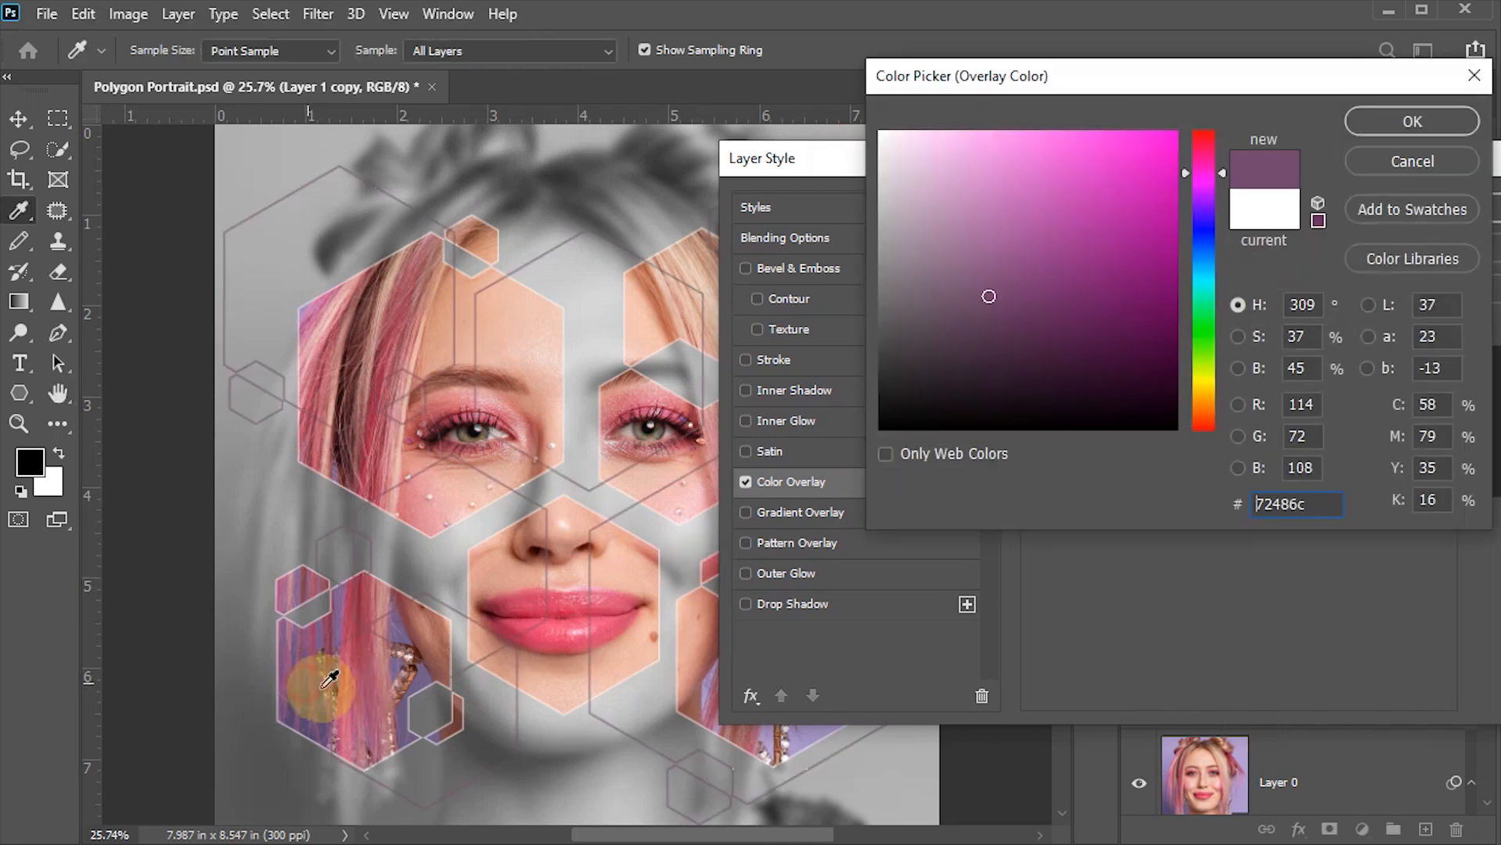
click(562, 628)
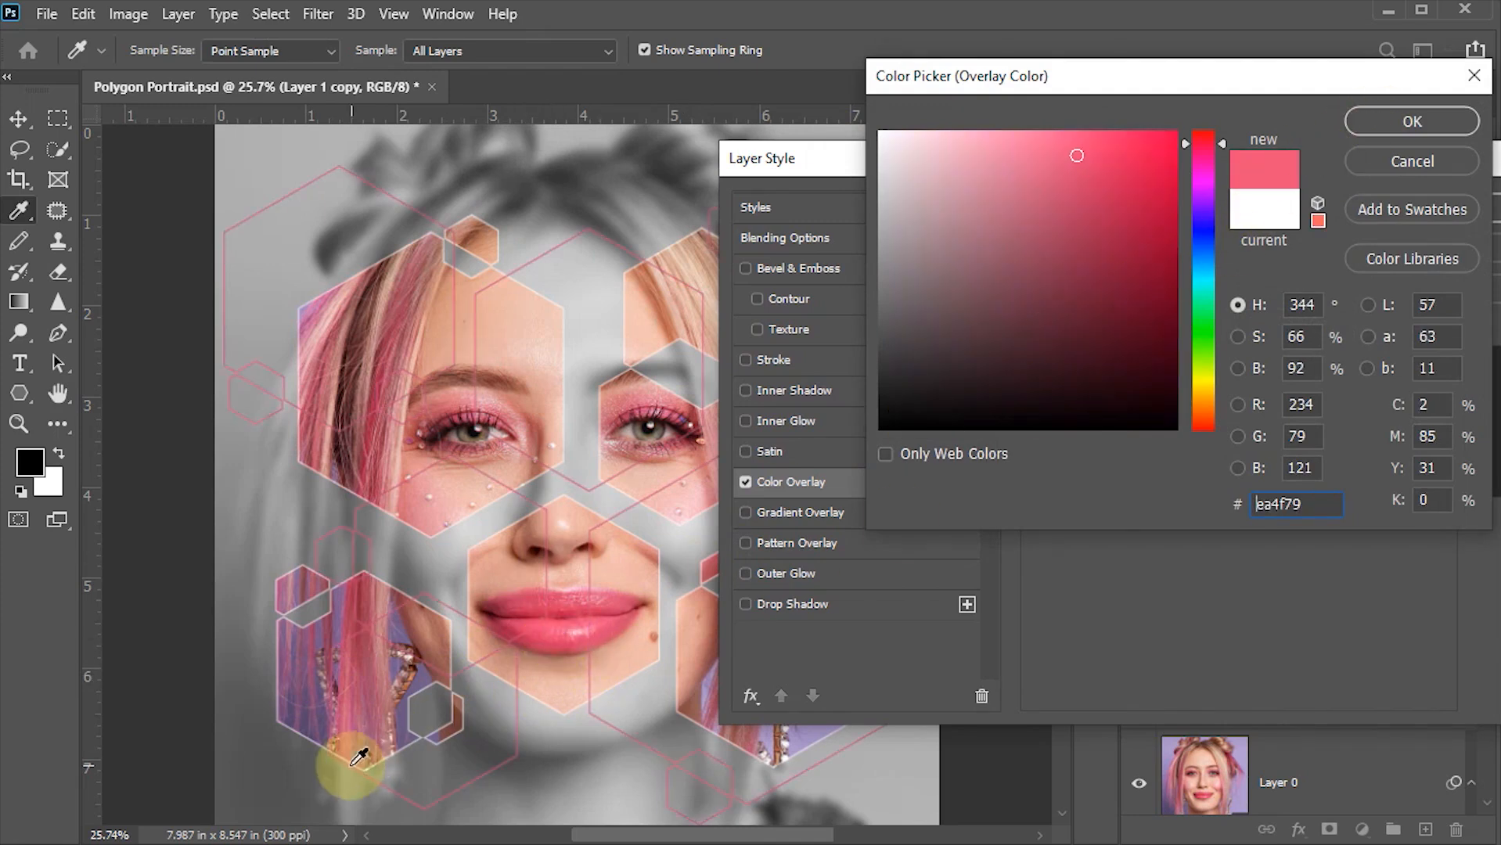
click(814, 734)
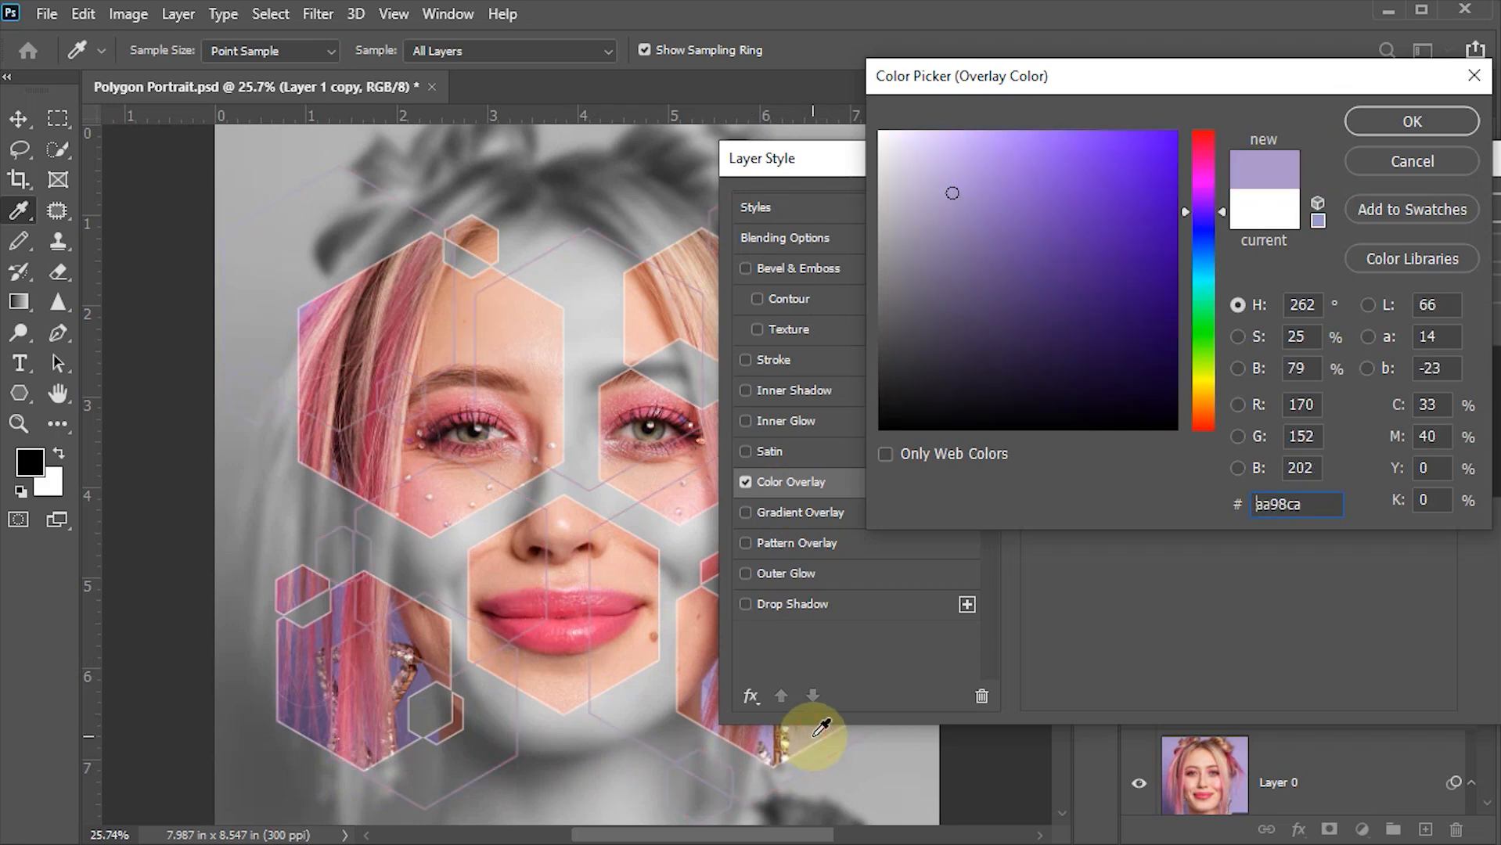
click(565, 638)
click(1385, 120)
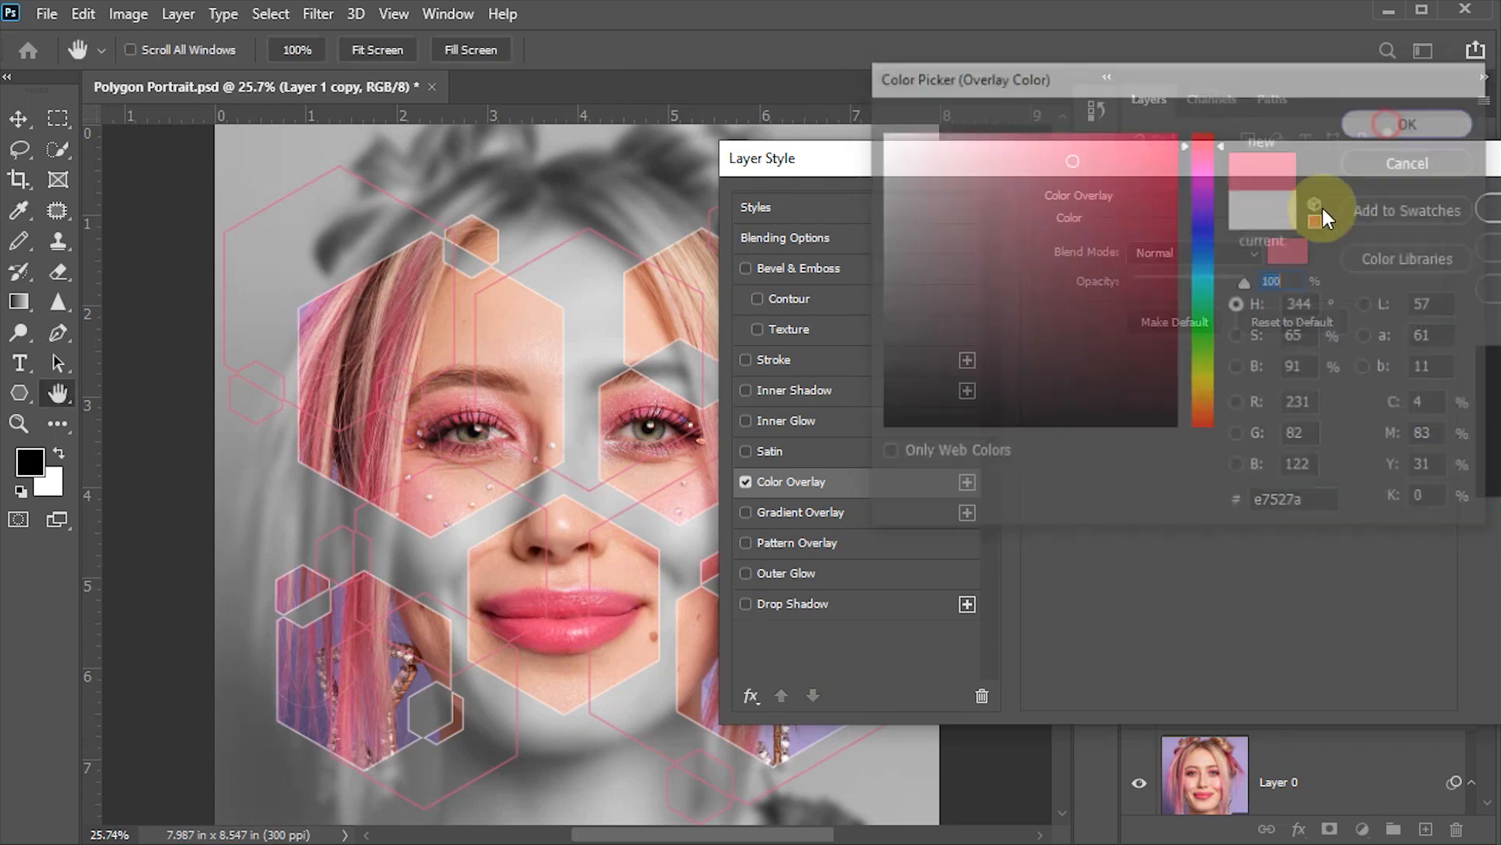
drag(1291, 149, 1205, 161)
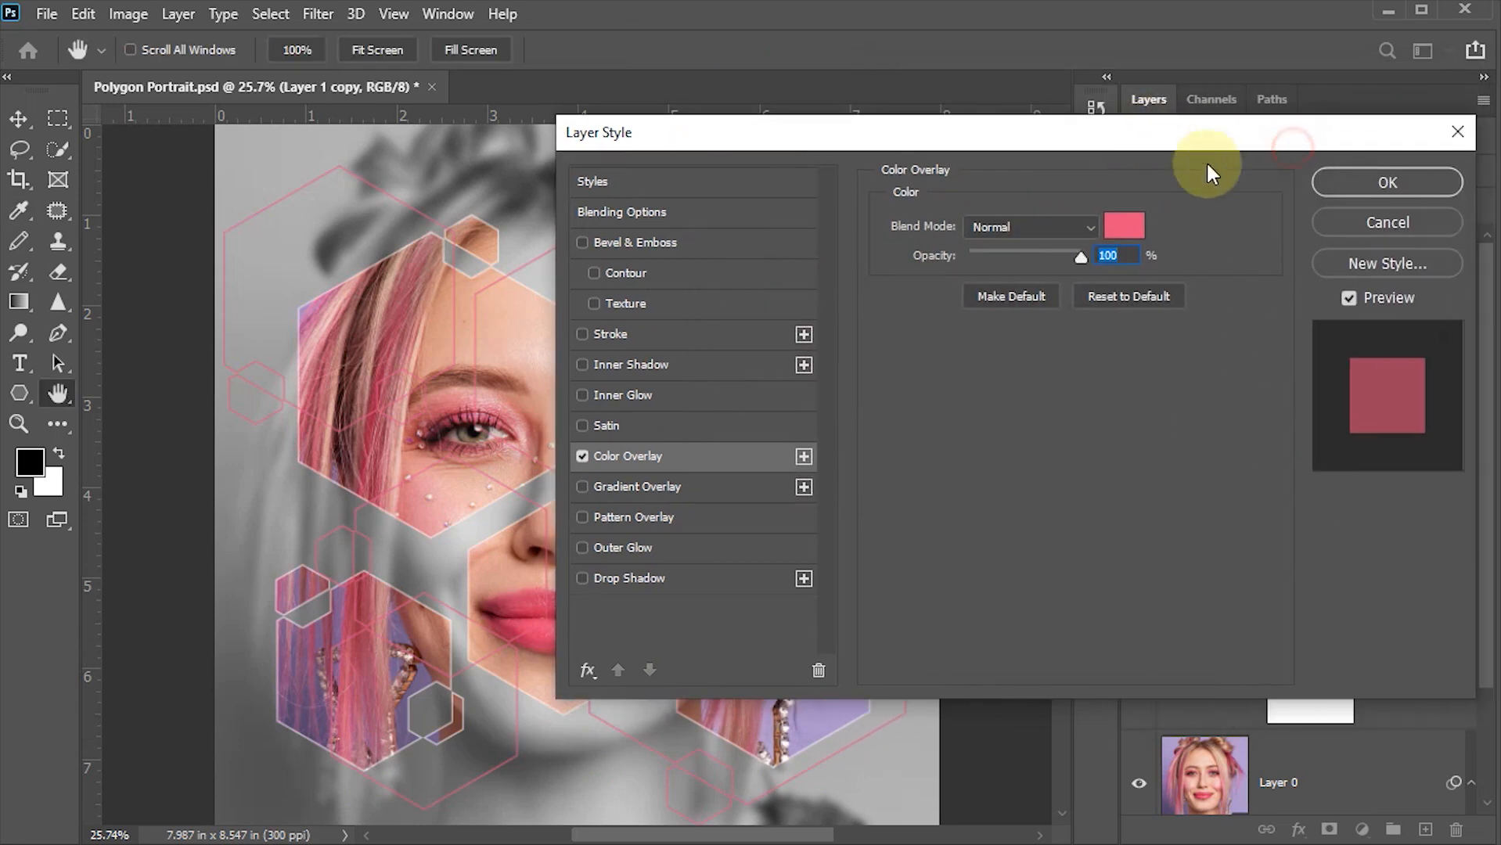
click(1352, 188)
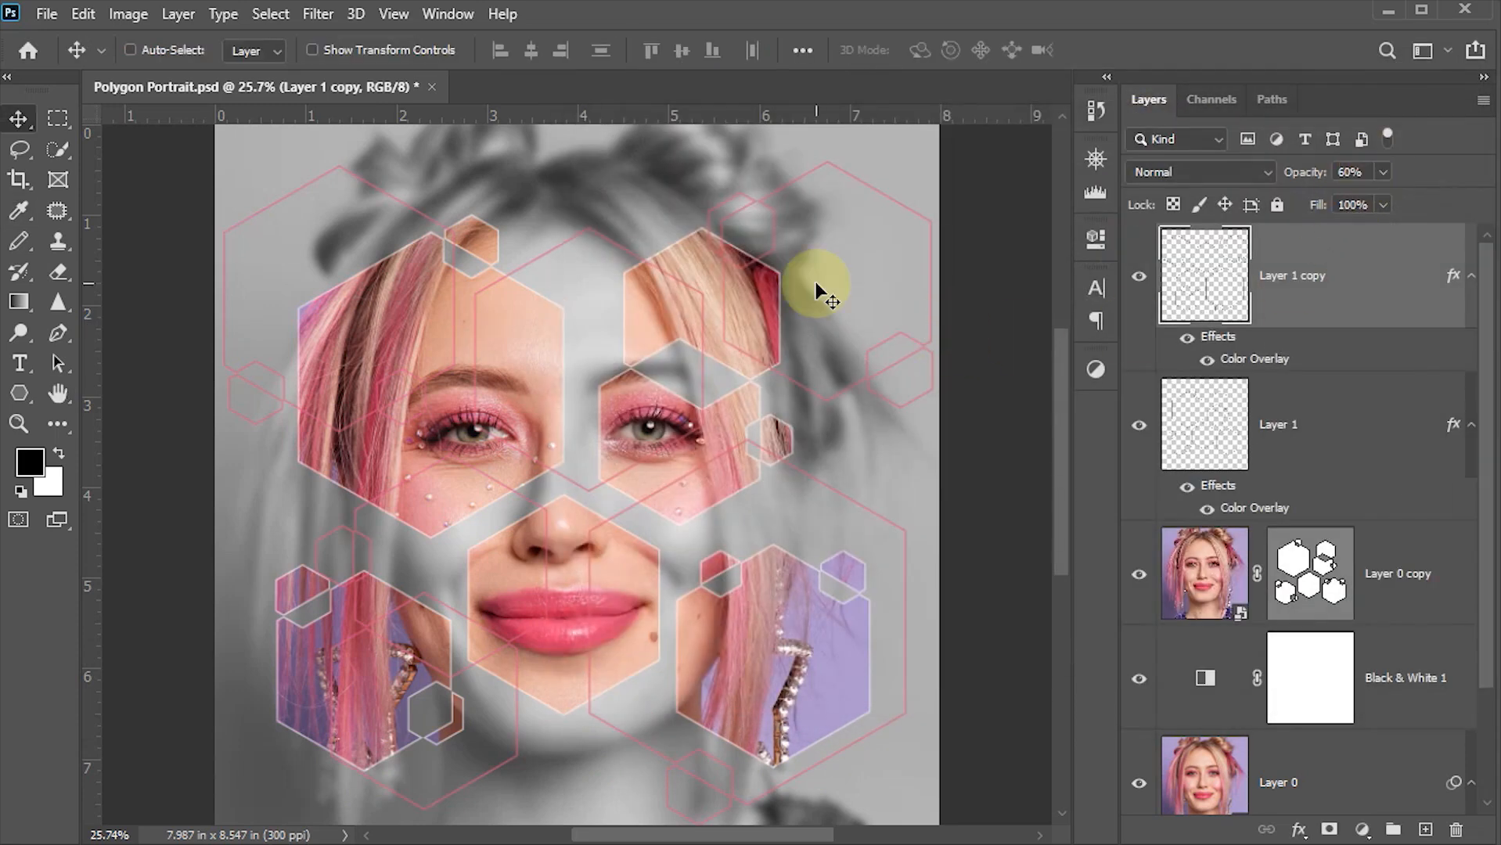
Step: Set the opacity of Layer 1 copy to 40% and save the document
click(1372, 174)
text(40)
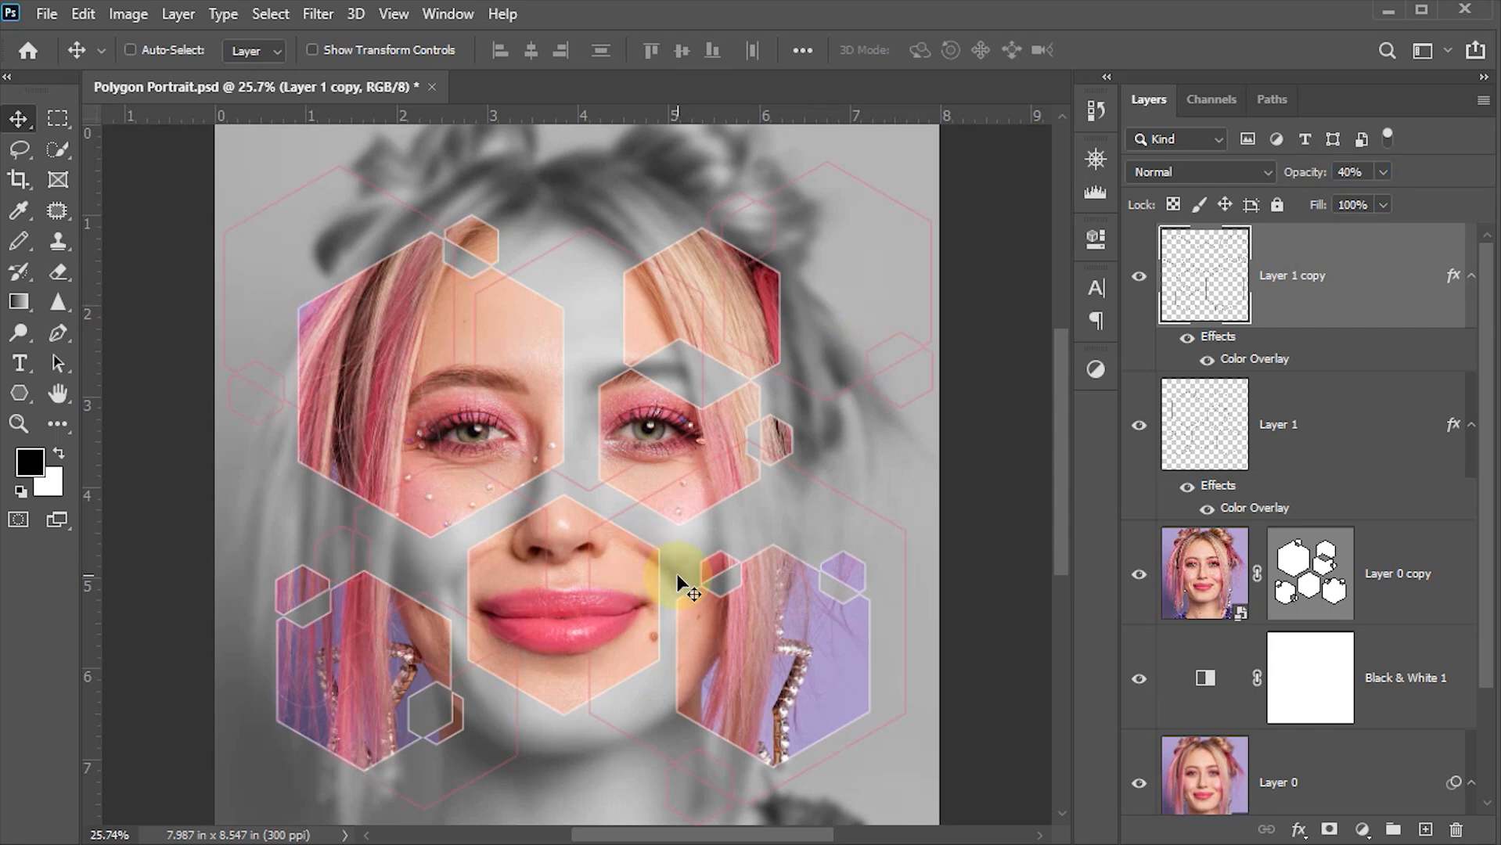
key(ctrl)
scroll(677, 573, down, 2)
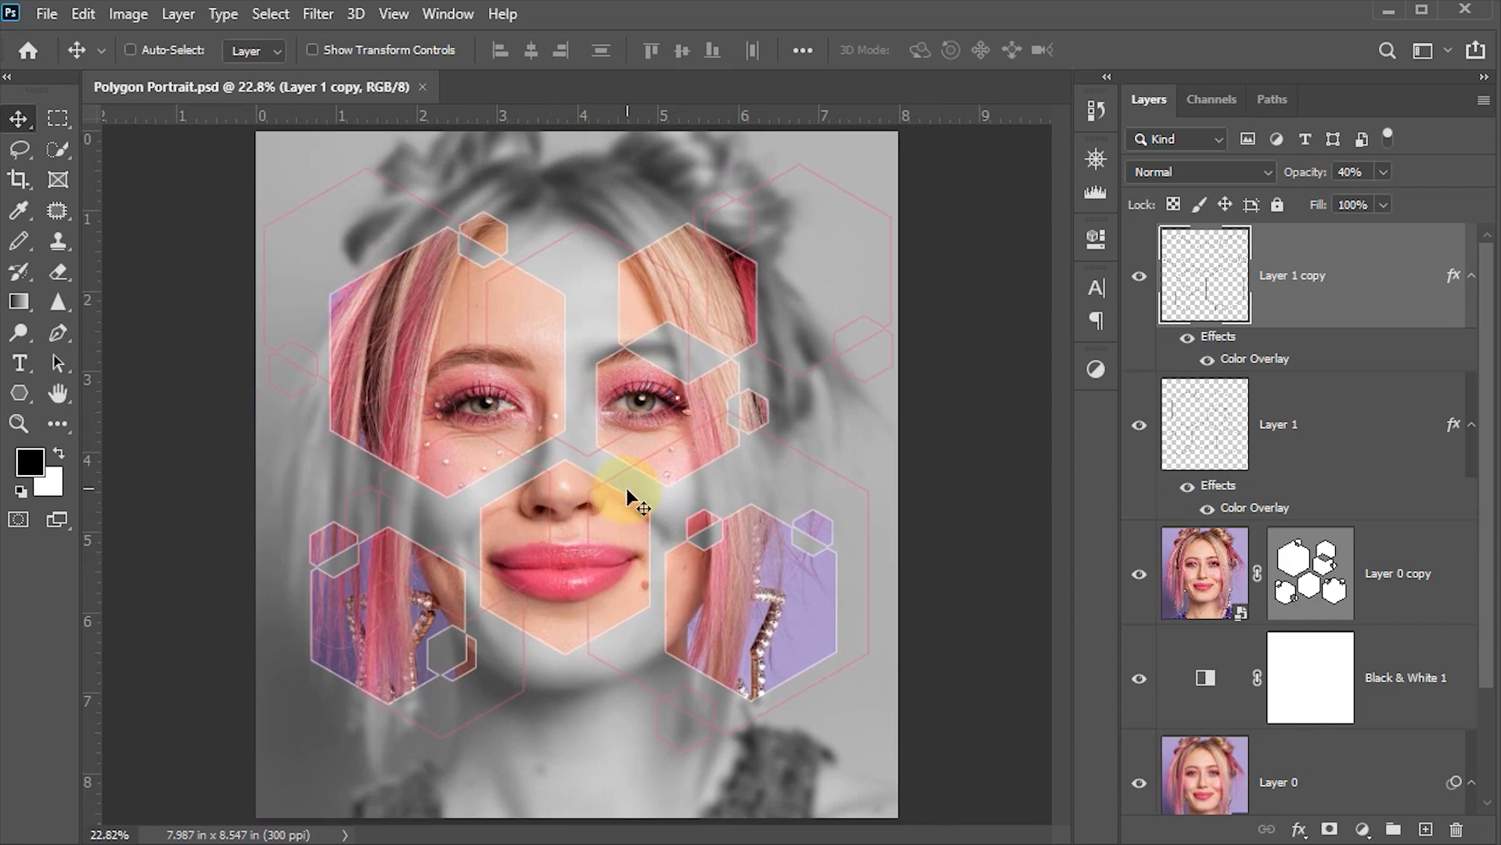
Step: On the vector mask of Layer 0 copy, duplicate the large hexagon over the lower-right hair and earring onto the neck below the chin
click(1330, 577)
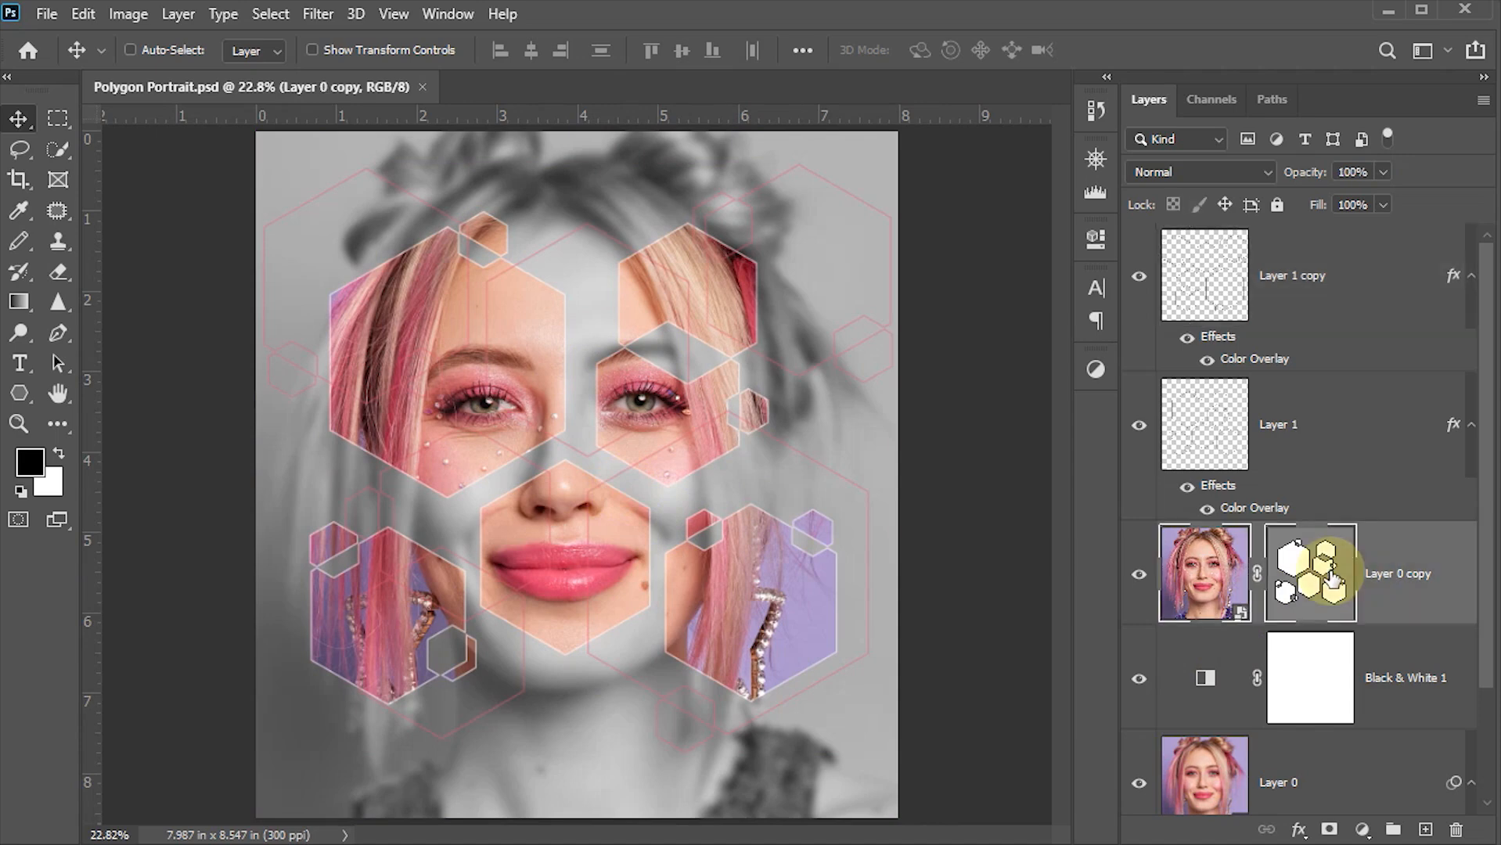
click(60, 365)
click(149, 366)
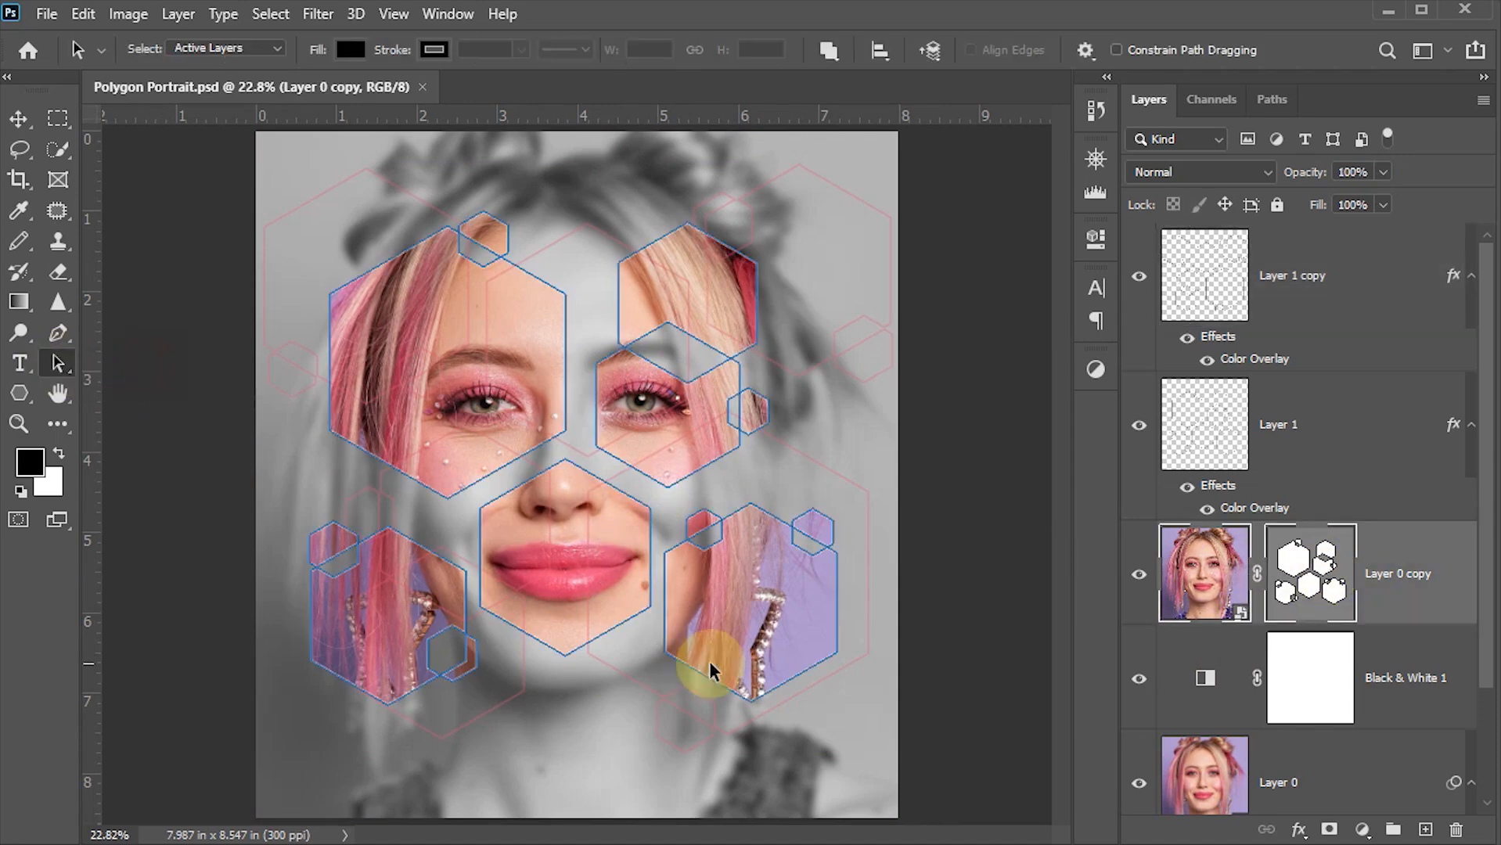
click(763, 633)
drag(763, 633, 599, 762)
Step: Scale the duplicated neck hexagon to about 55.4% and place it on the left side of the neck, around X 875, Y 2278.5 px
key(ctrl+t)
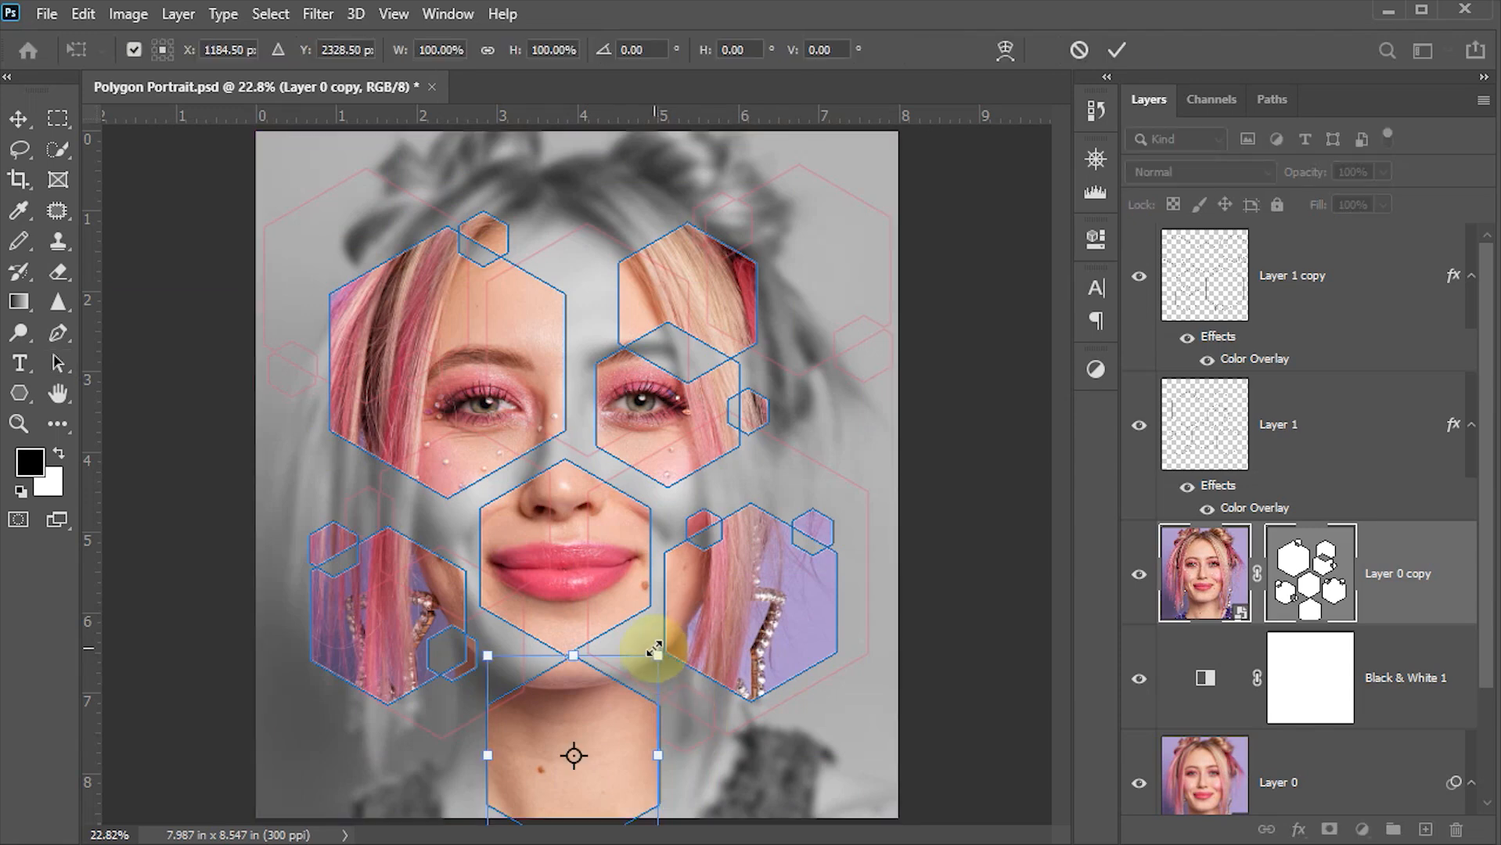
drag(659, 655, 602, 720)
drag(565, 771, 519, 730)
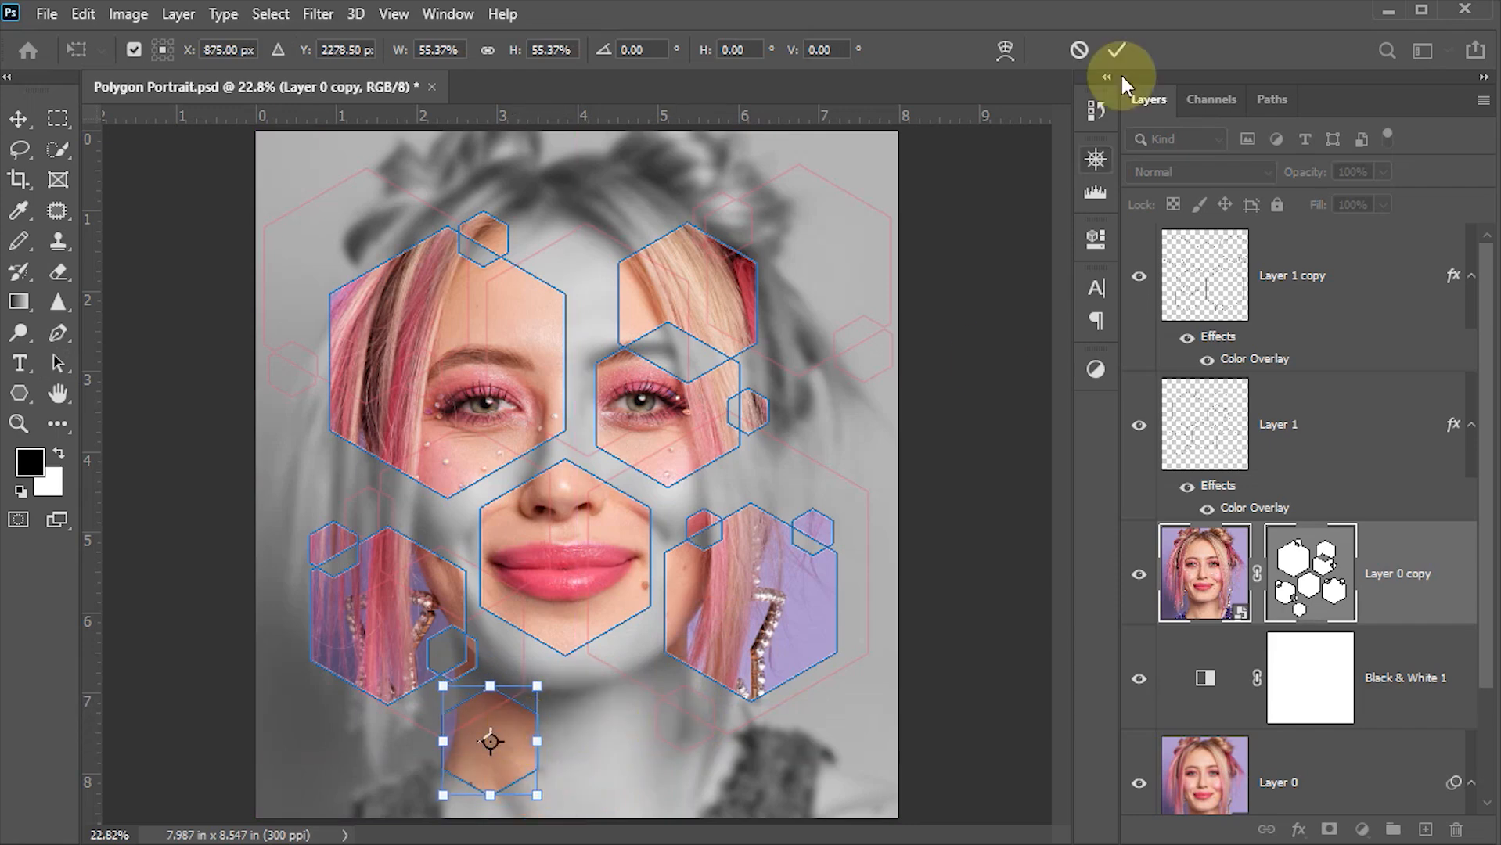
click(1120, 52)
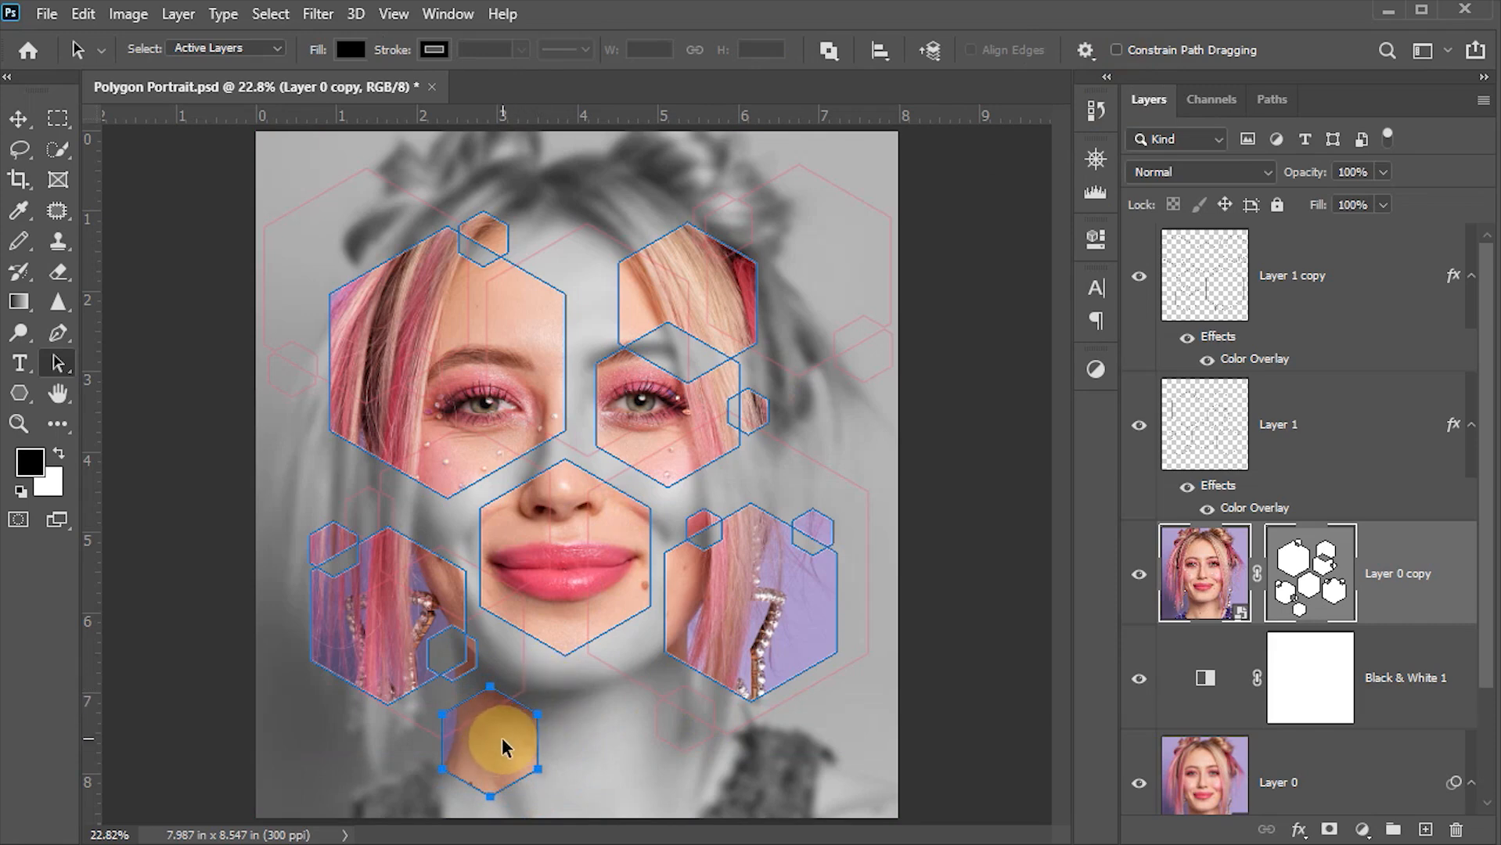
Step: Duplicate the neck hexagon, shrink the copy to about 55.6%, and place it just below the chin, around X 1300, Y 2143 px
drag(502, 748, 642, 749)
key(ctrl+t)
drag(656, 690, 614, 682)
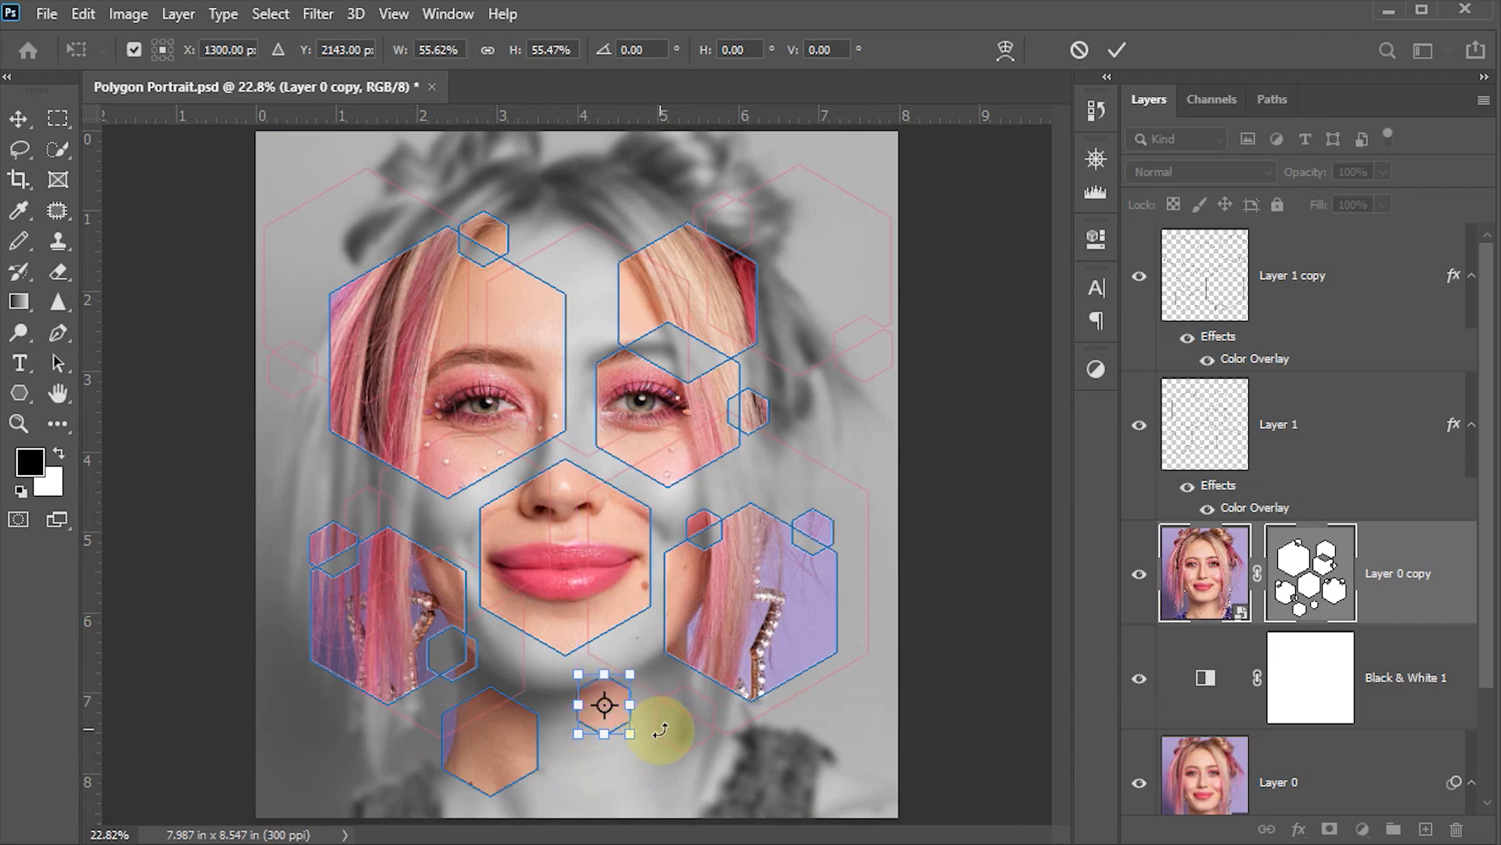
click(1115, 48)
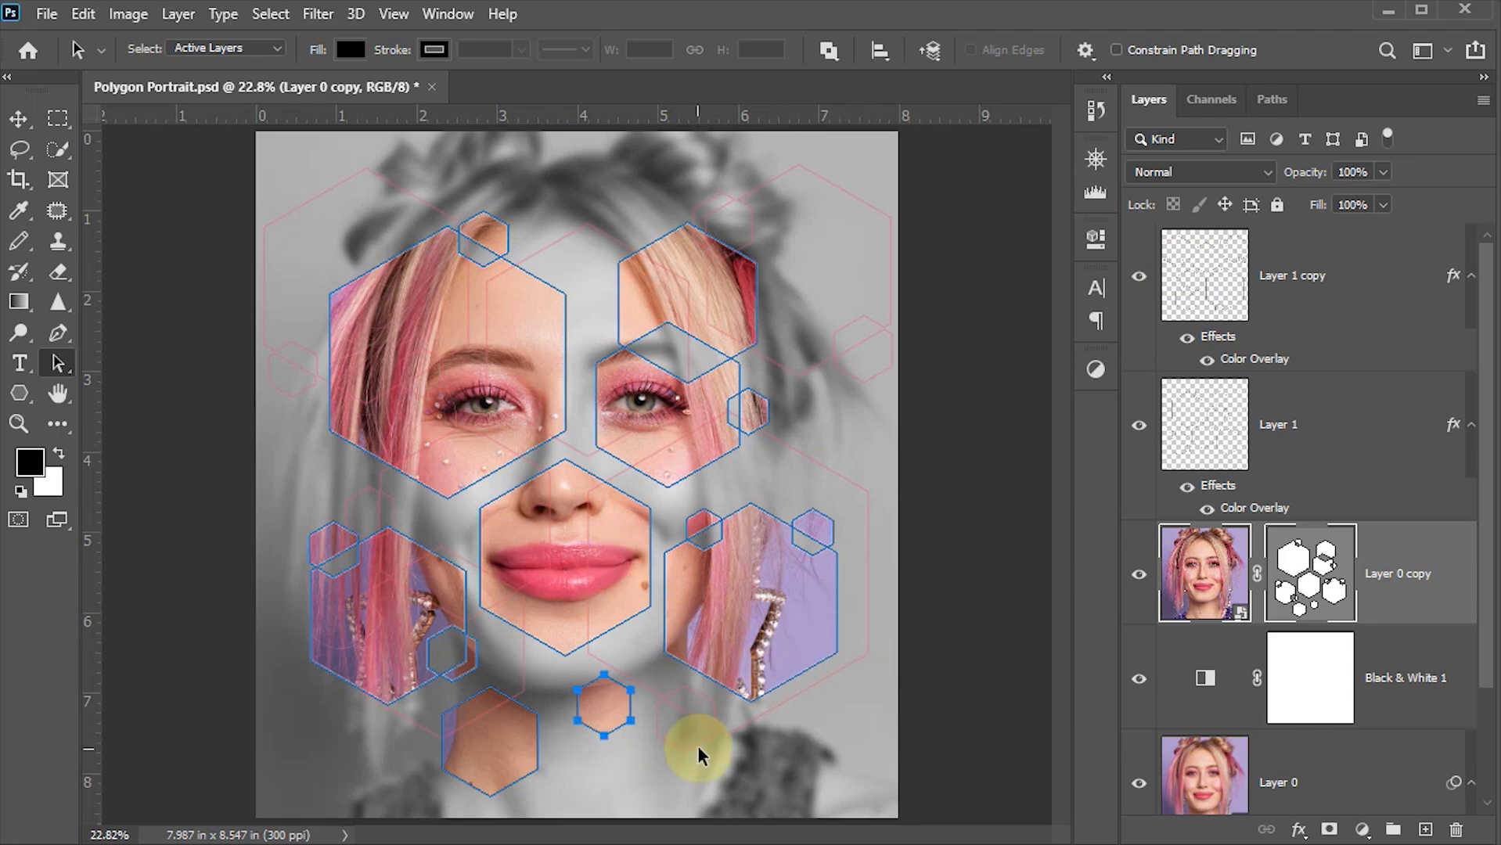
Step: Deselect the mask path, return to the Move tool and save the document
click(850, 752)
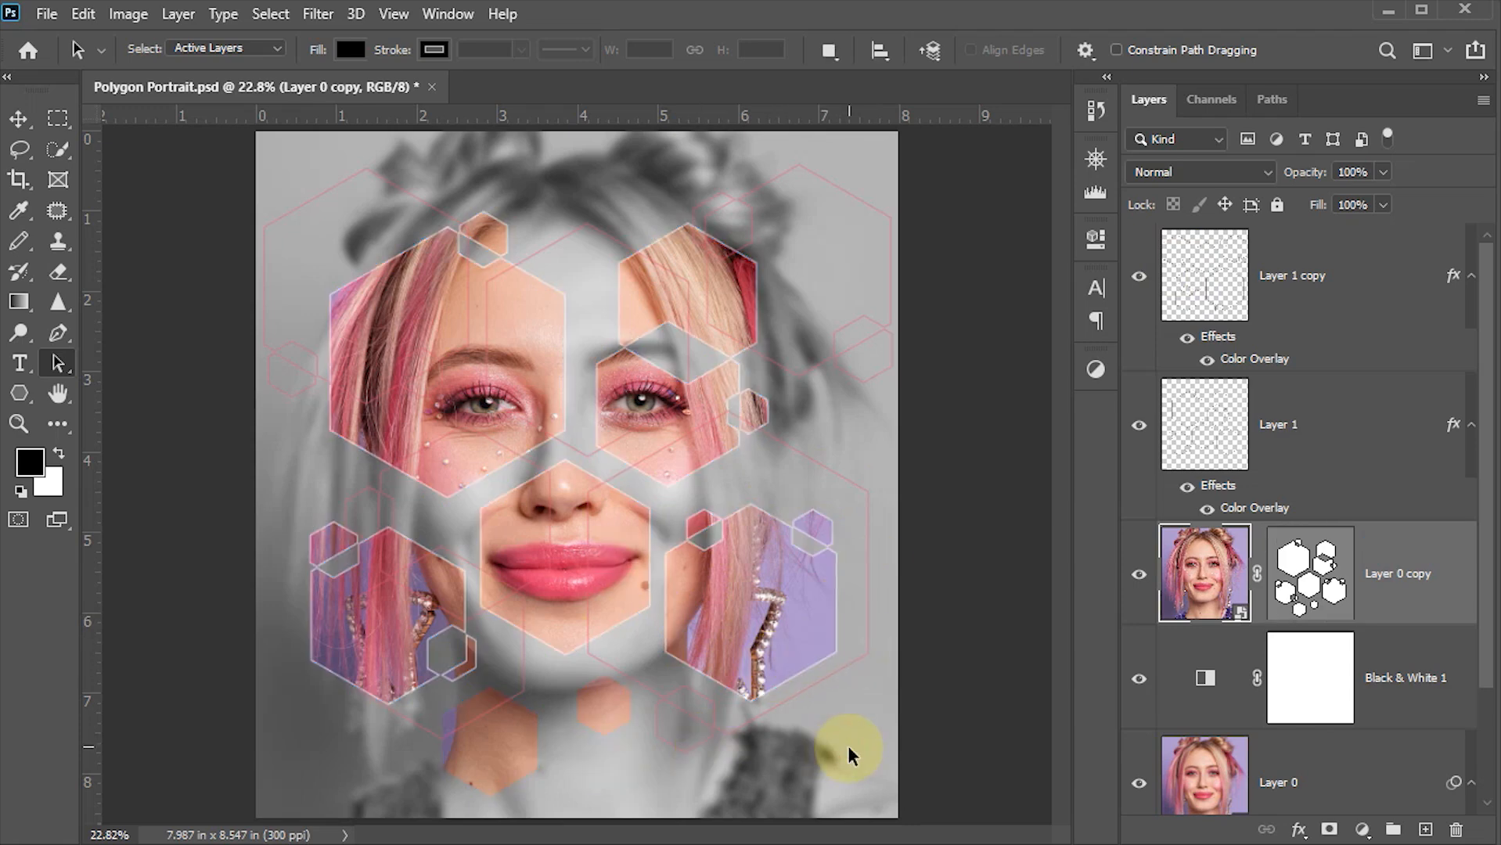
key(v)
key(ctrl+s)
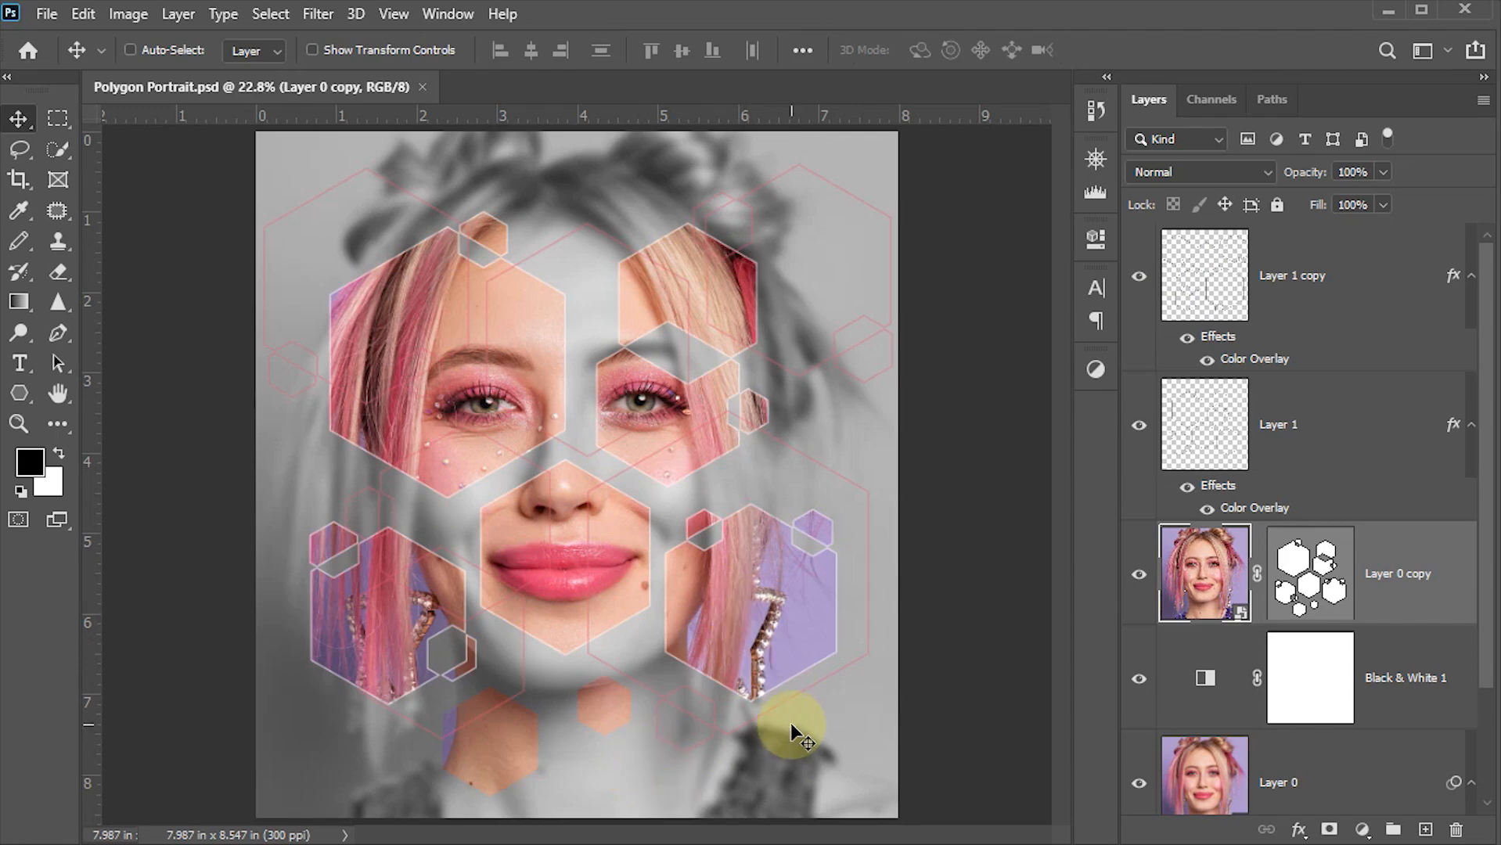
Step: Hide the panels and zoom in and out to examine the whole polygon portrait
key(Tab)
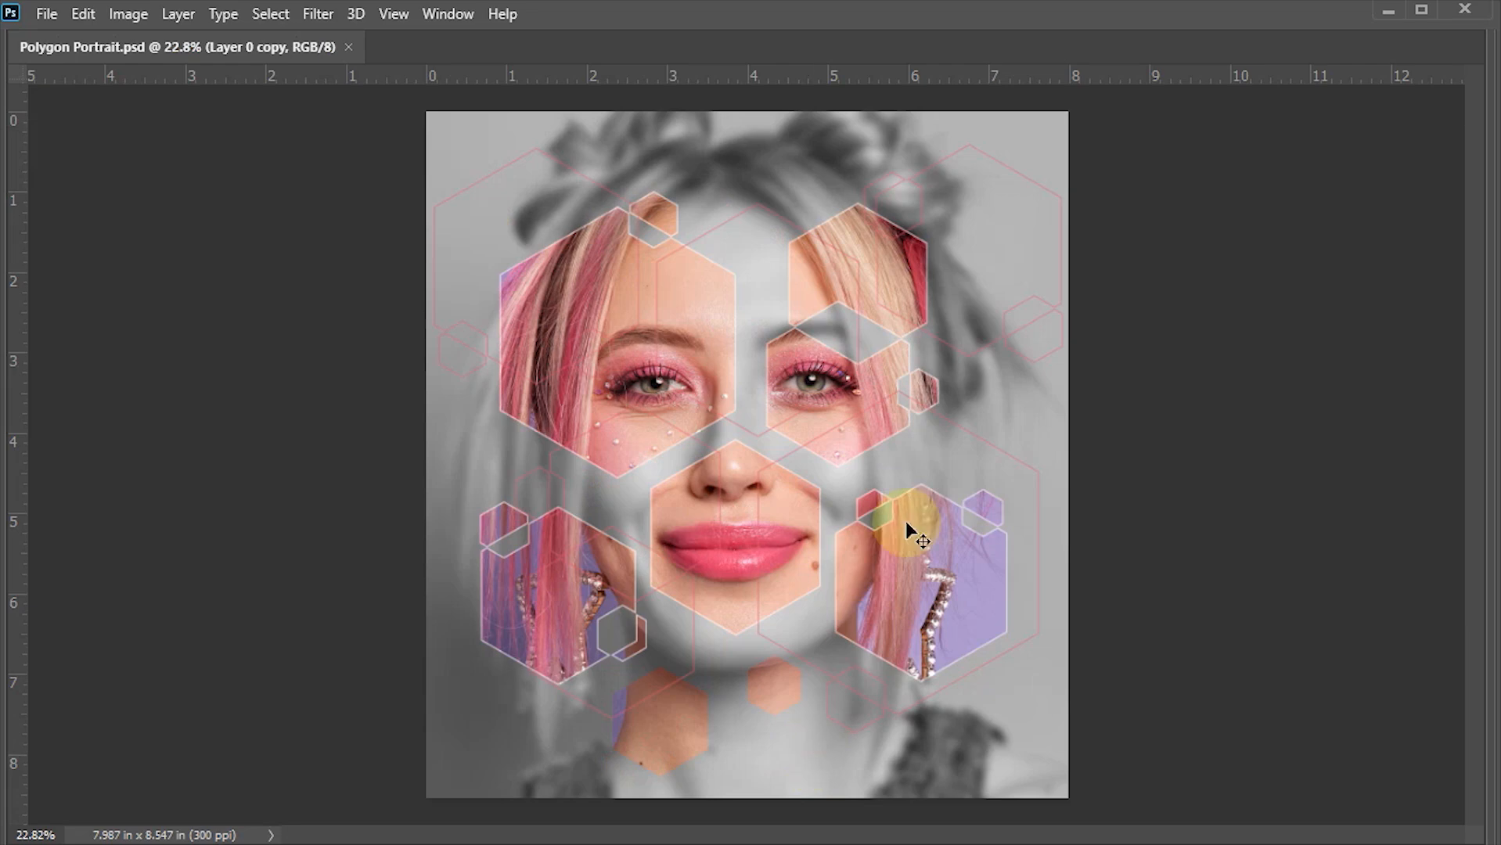
key(z)
drag(898, 470, 929, 496)
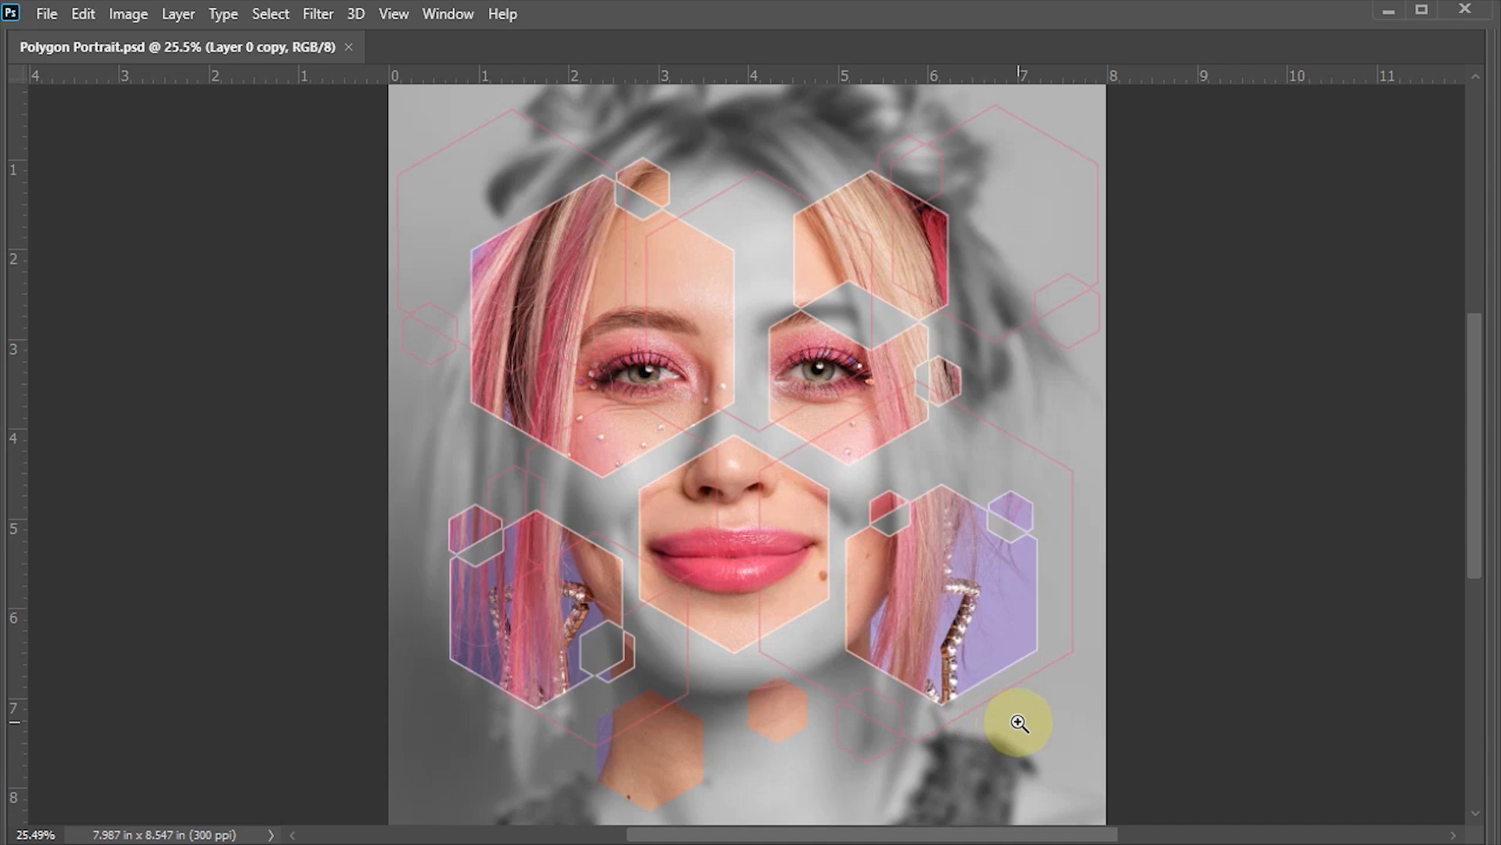
drag(1025, 724, 1019, 723)
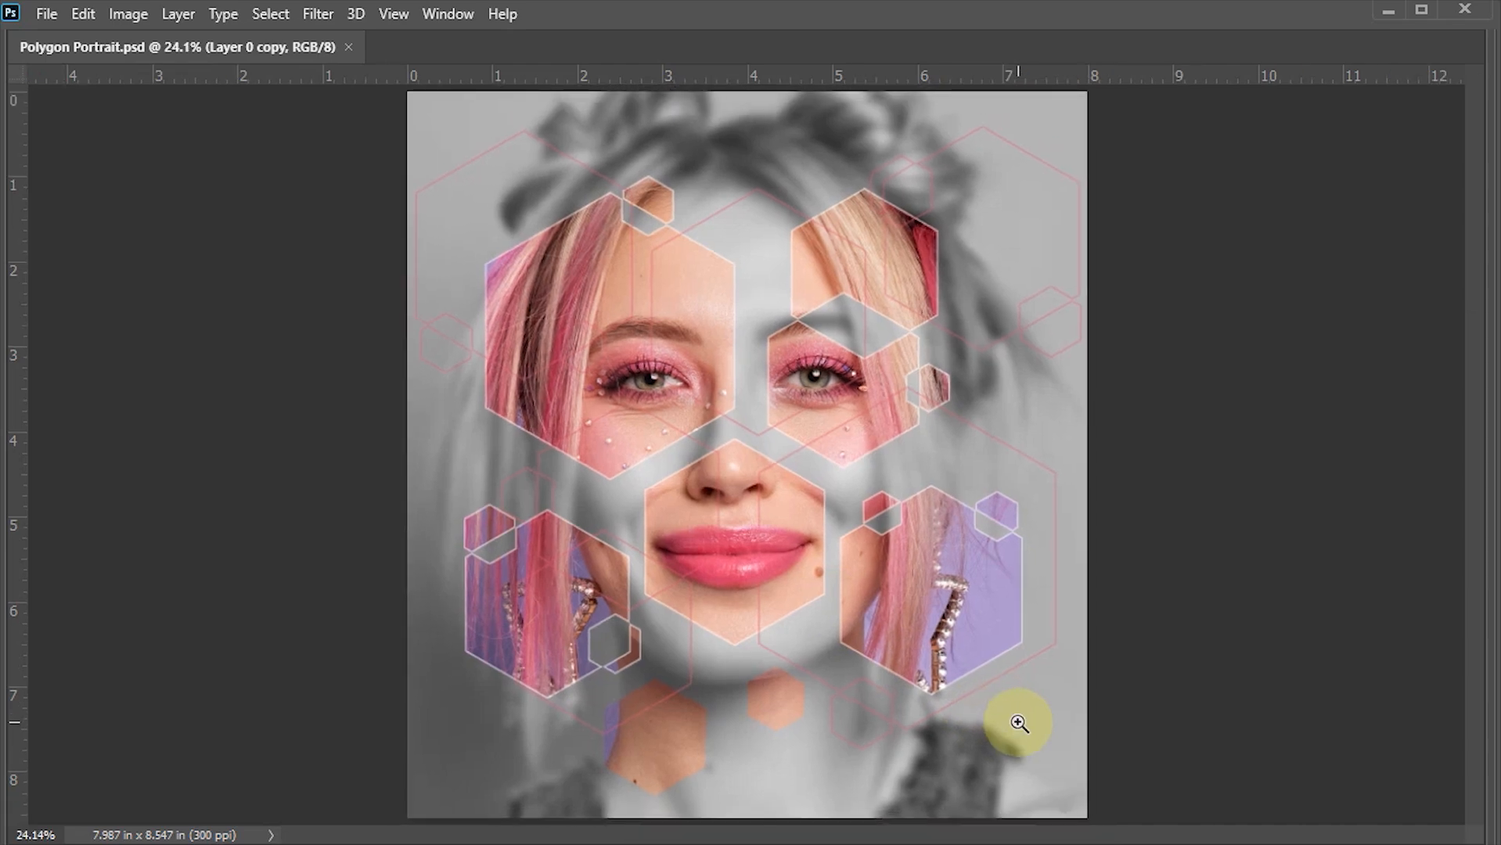